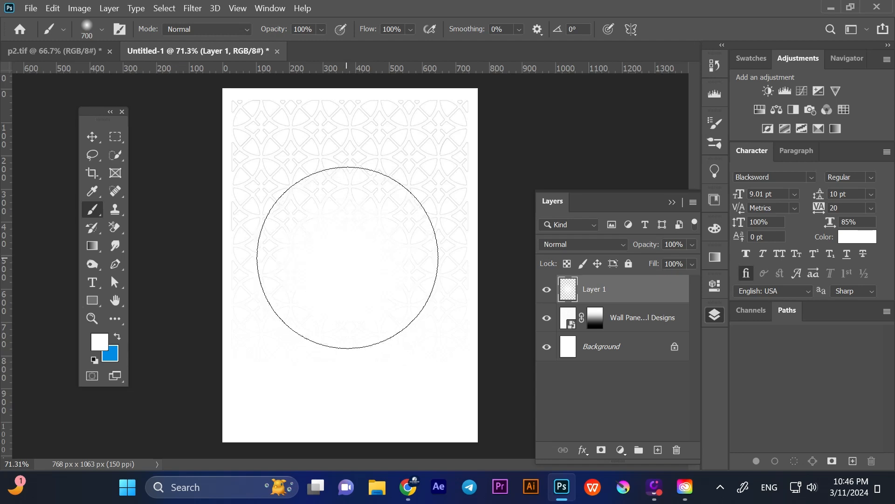
Place the embedded photo photo_2023-07-03_20-03-49 of the woman in the white cap in the poster
click(92, 136)
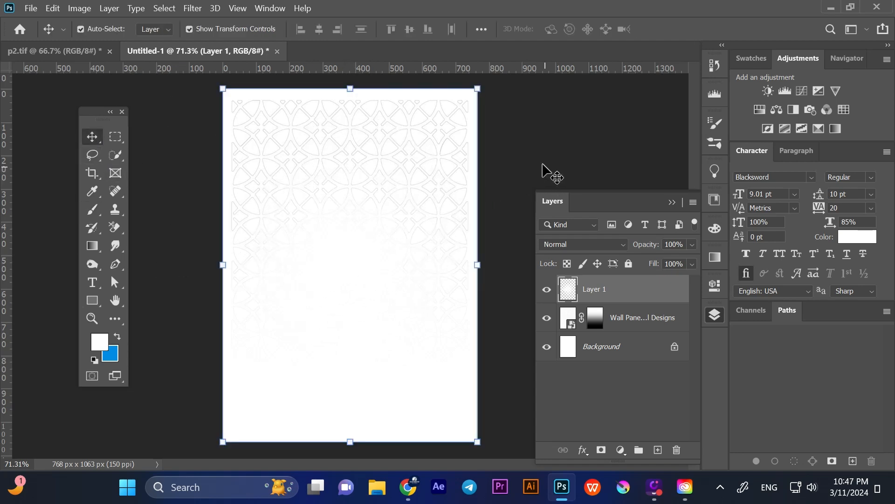
click(31, 8)
click(116, 269)
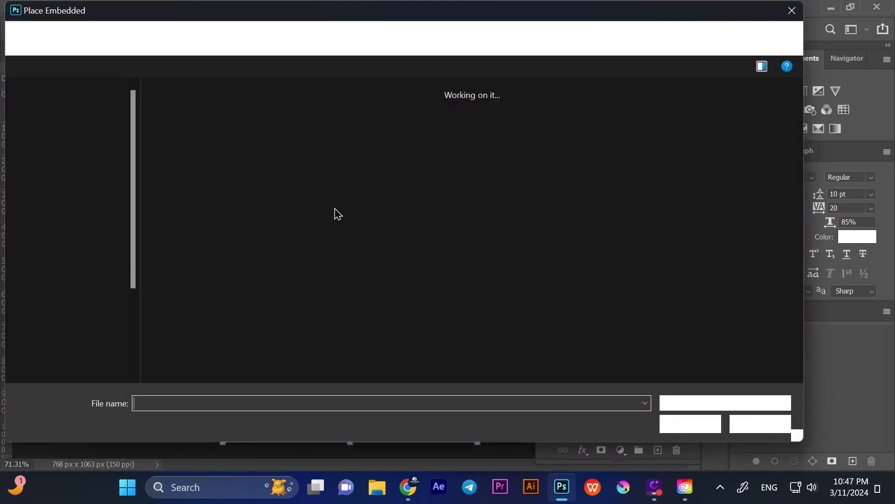
double_click(349, 273)
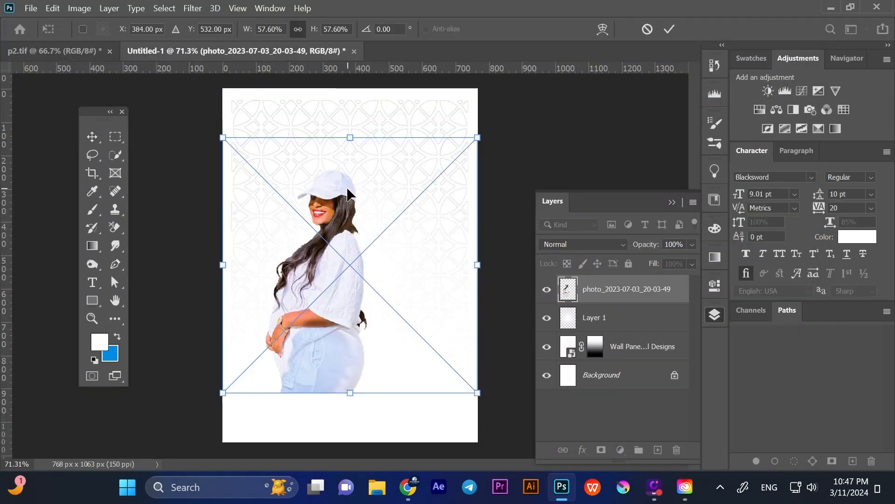
Flip the cap woman's photo horizontally, move it up and scale it to about 737 × 737 px
right_click(347, 186)
click(394, 410)
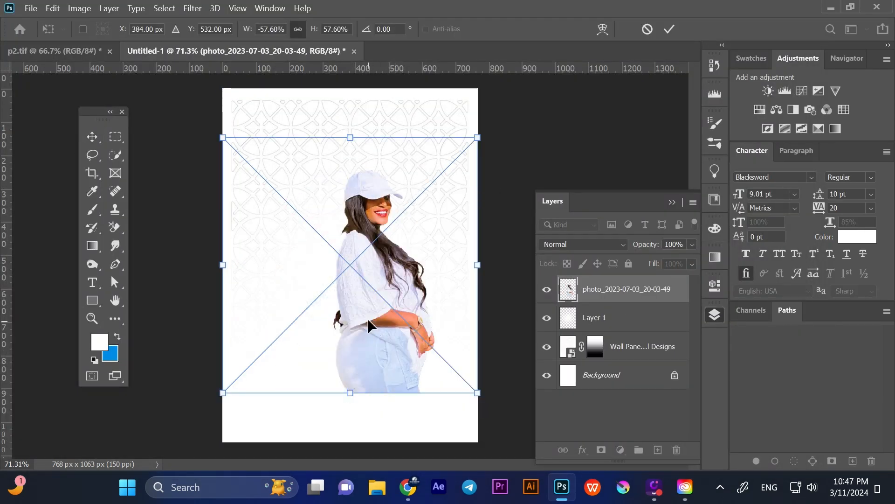
drag(368, 318, 398, 249)
drag(353, 350, 356, 341)
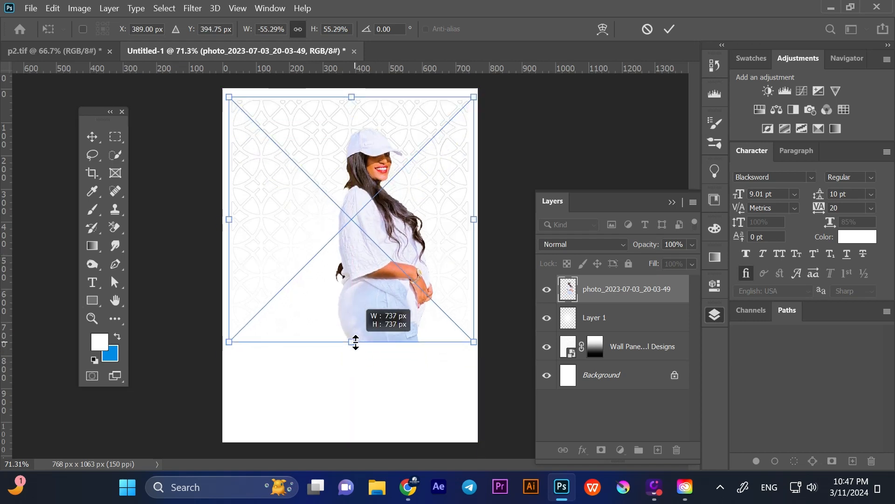
key(Return)
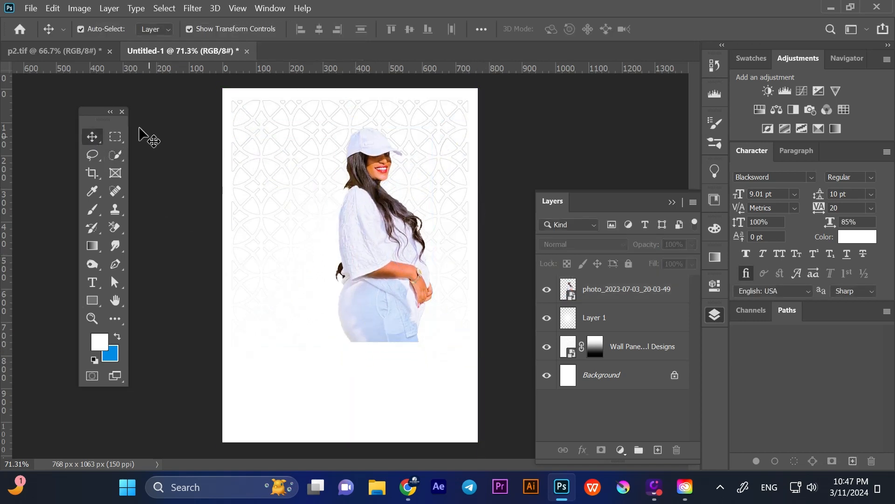
Place photo_2023-11-12_14-54-14 as embedded, scaled to about 44%, overlapping the left side of the woman in the cap
click(31, 8)
click(42, 273)
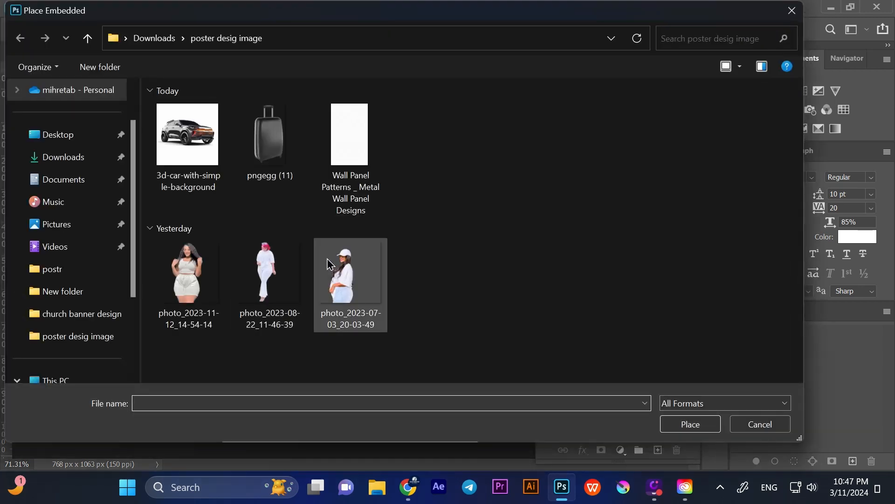
double_click(186, 273)
drag(351, 390, 350, 342)
drag(359, 252, 323, 278)
drag(313, 369, 313, 358)
drag(309, 326, 314, 327)
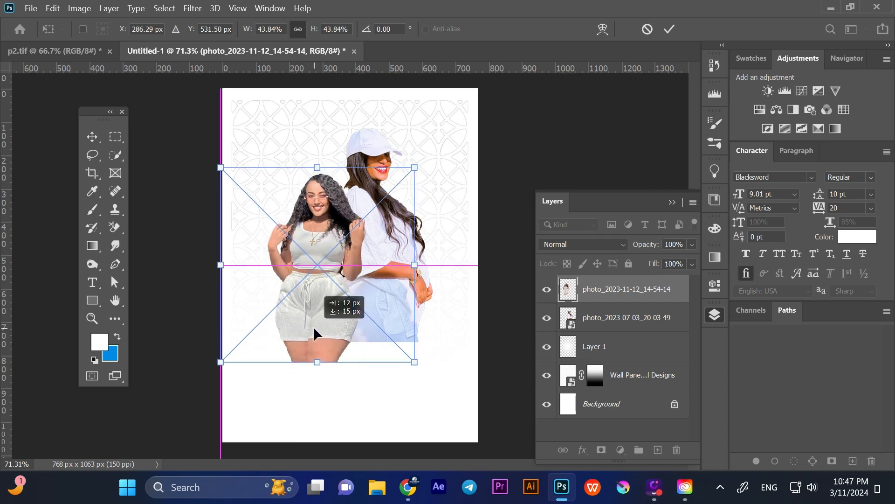
key(Return)
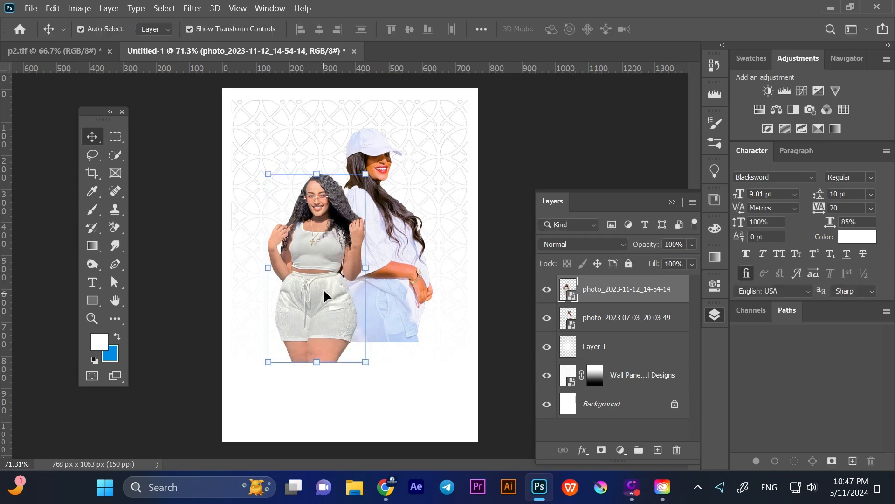
drag(326, 295, 327, 290)
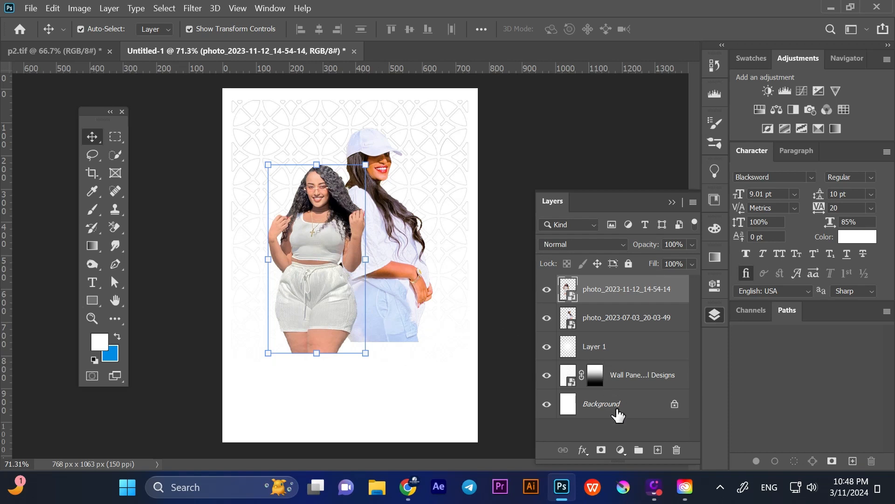
Add layer masks to both women's photos and fade out their lower bodies with black-to-transparent linear gradients
click(93, 246)
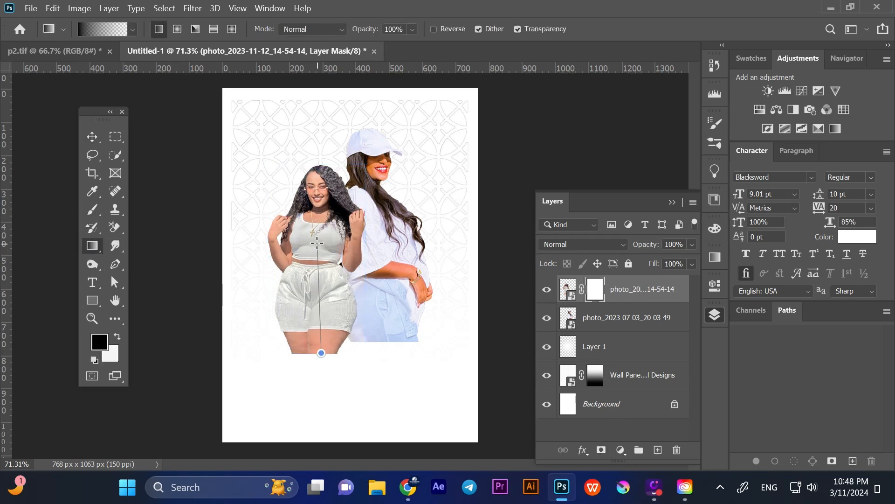
drag(315, 231, 367, 367)
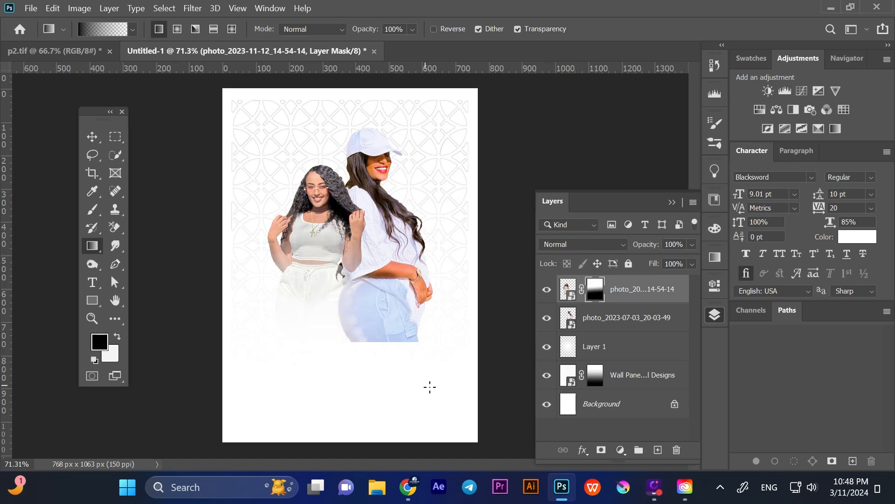
click(590, 327)
click(601, 449)
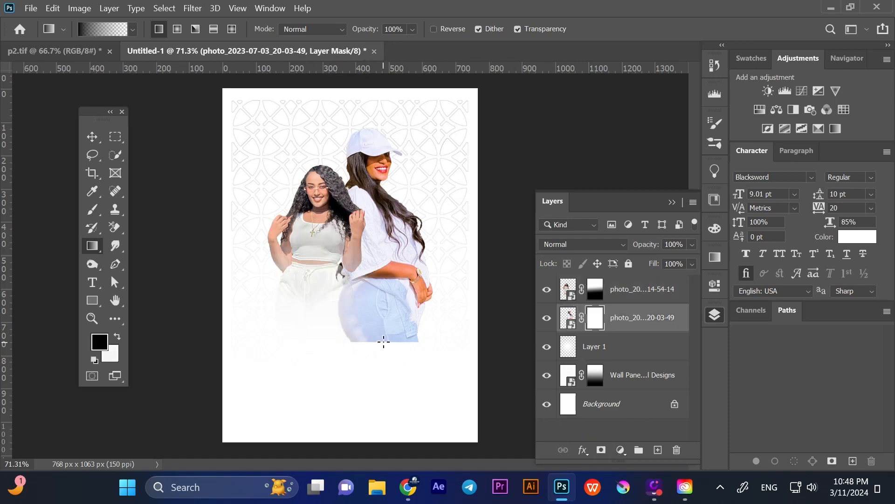
drag(383, 342, 378, 207)
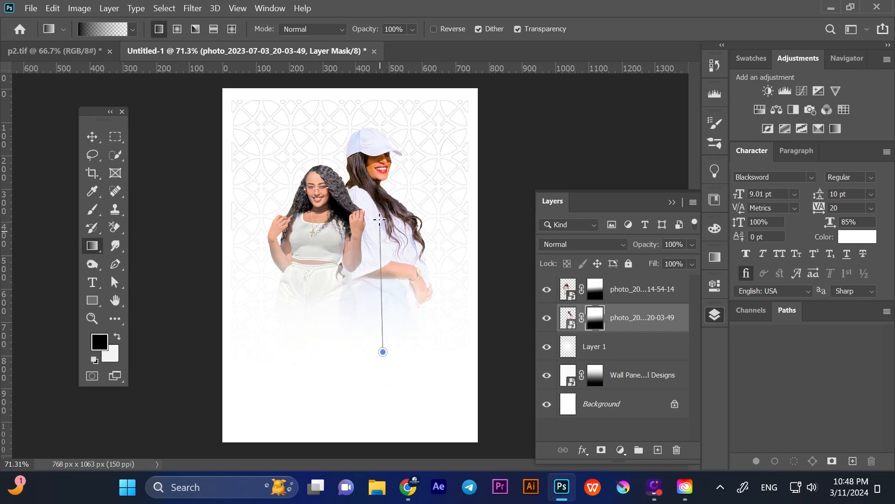
click(94, 140)
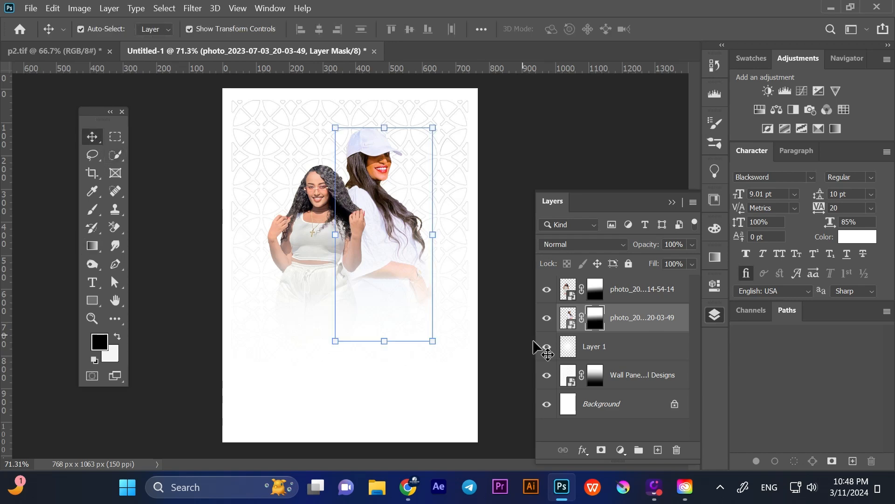
Create a layer above the photos and dab a soft white 400 px brush spot over the women's lower bodies
click(645, 299)
key(ctrl+shift+alt+n)
click(93, 209)
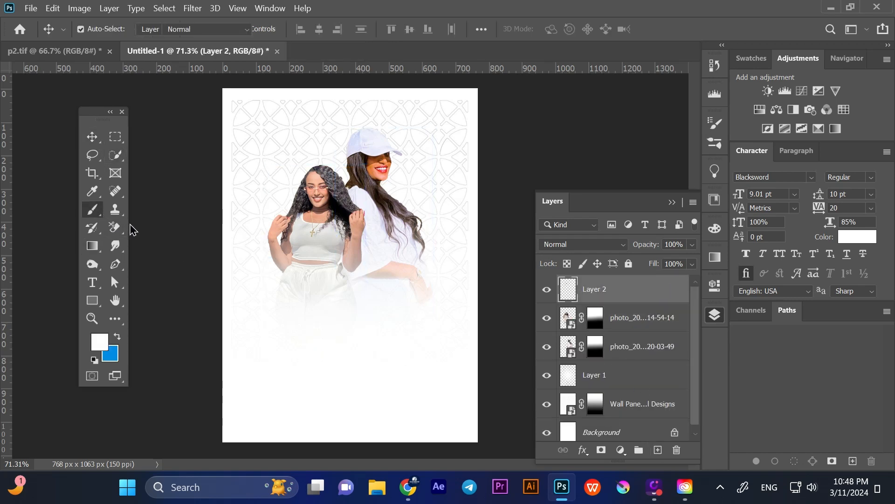
key(bracketleft)
key(bracketleft)
key(bracketleft)
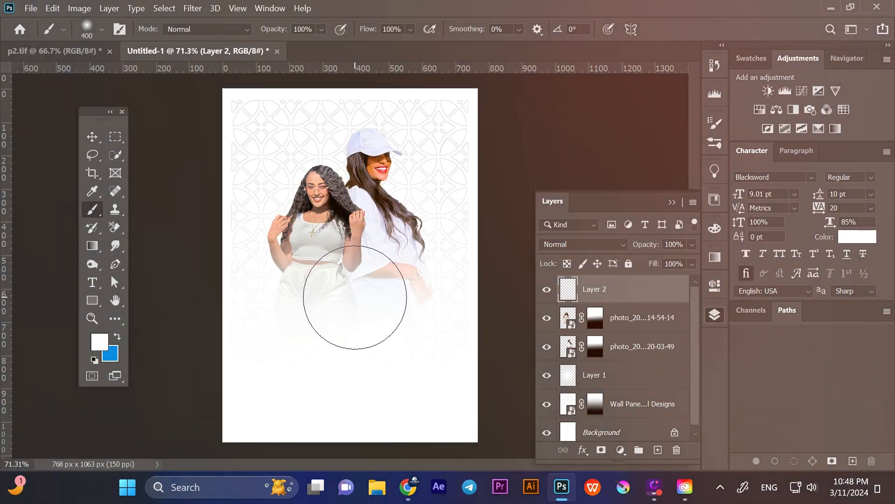
click(355, 296)
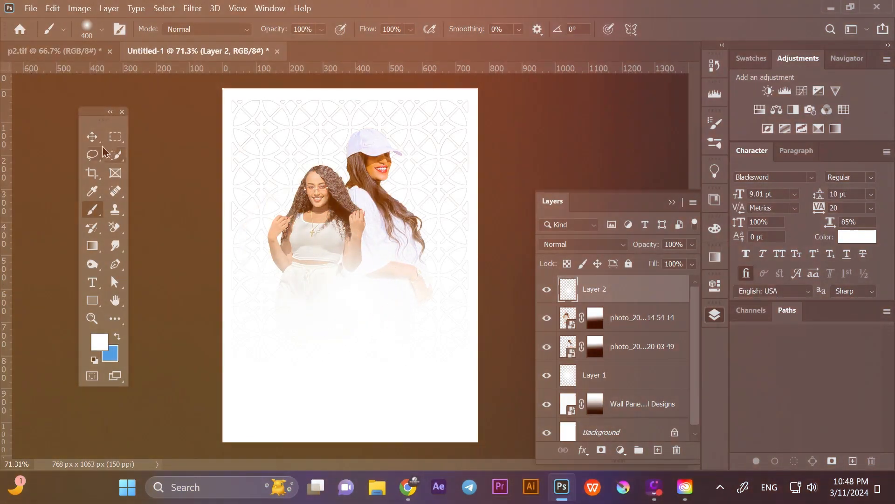
Enlarge the curly-haired woman's photo slightly and reposition it beside the woman in the cap
click(92, 137)
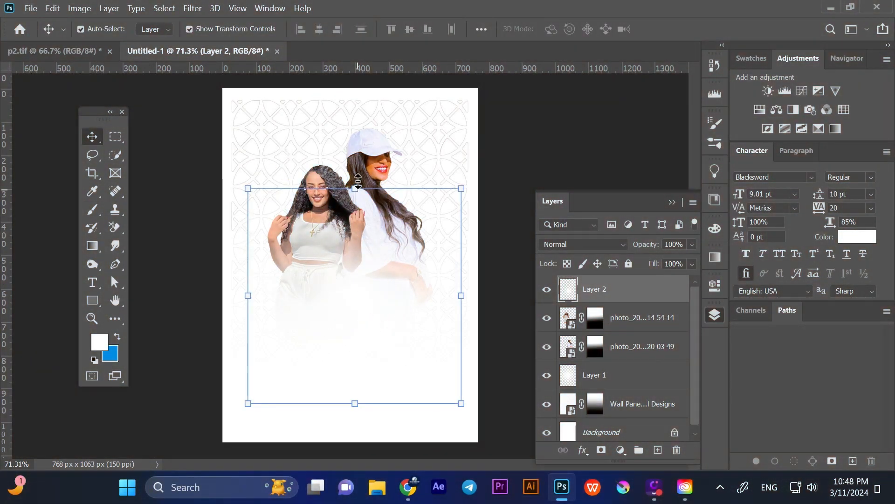
drag(340, 189, 330, 138)
click(322, 187)
key(Return)
click(489, 182)
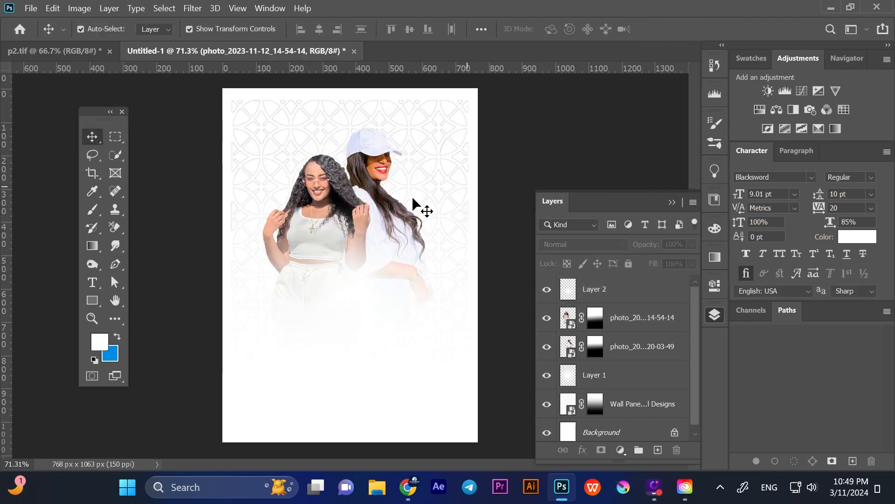
drag(344, 198, 340, 194)
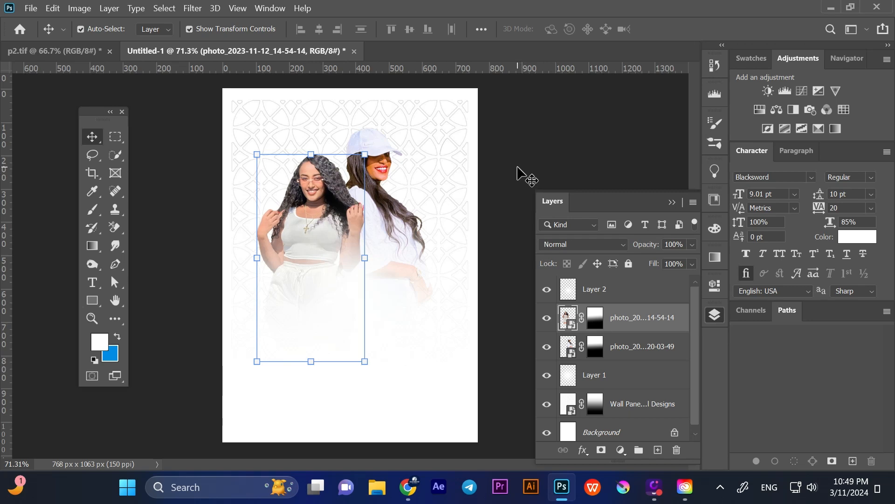
drag(310, 154, 314, 160)
key(Return)
click(502, 167)
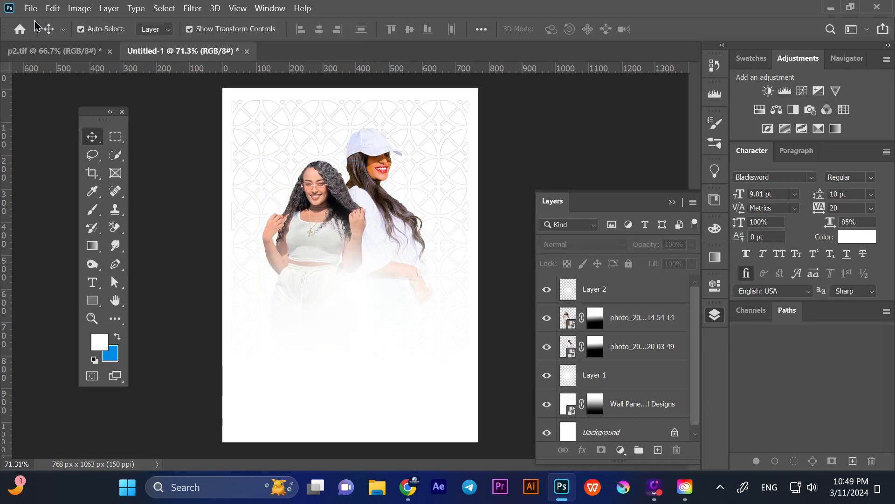
Place photo_2023-08-22_11-46-39 as embedded, scaled to about 30%, in front of and below the two women
click(31, 8)
click(133, 270)
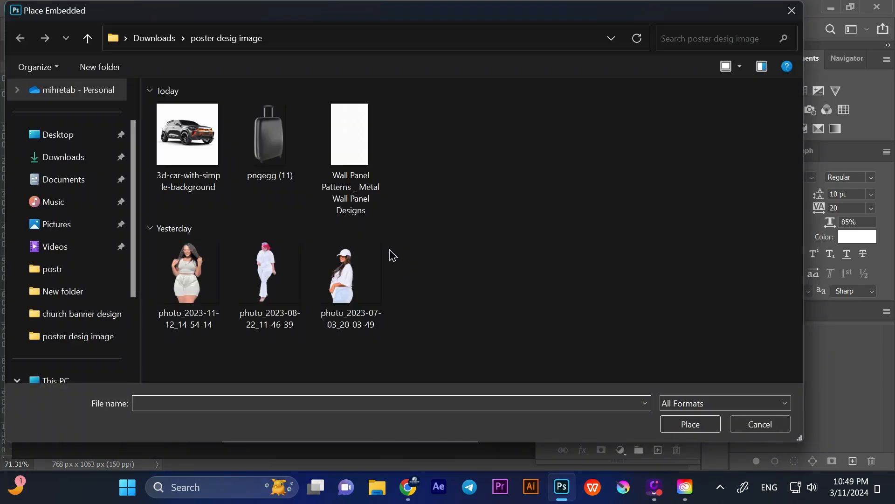
double_click(270, 286)
drag(354, 135, 361, 249)
drag(363, 285, 377, 244)
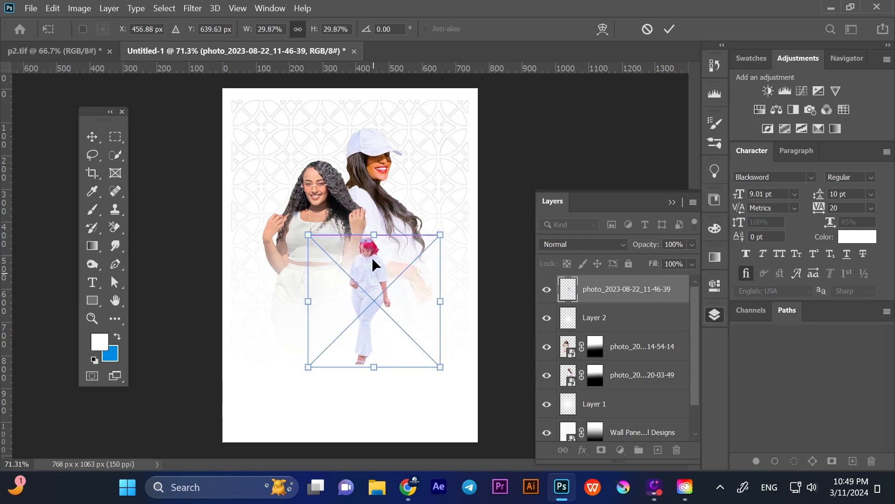
key(Return)
Scale the curly-haired woman's photo up a little and move it slightly higher on the poster
click(332, 180)
drag(319, 160, 319, 153)
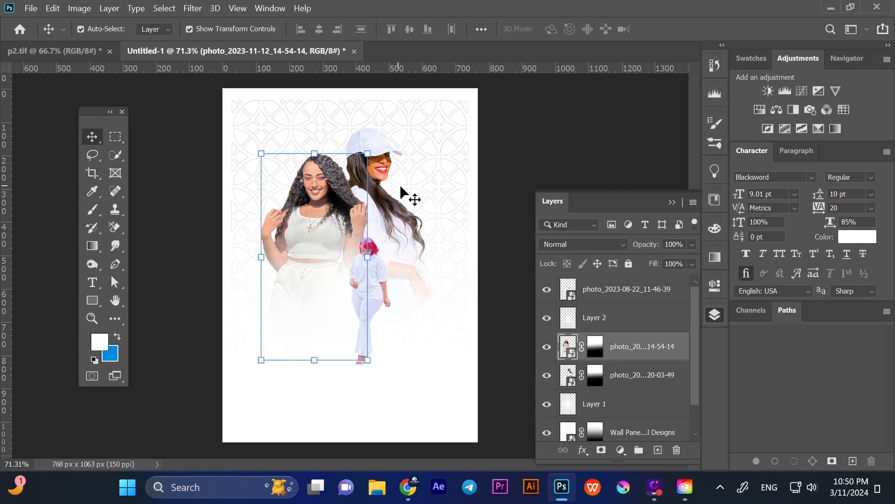
click(485, 188)
mouse_move(329, 197)
mouse_down()
mouse_move(331, 180)
mouse_move(339, 191)
mouse_up()
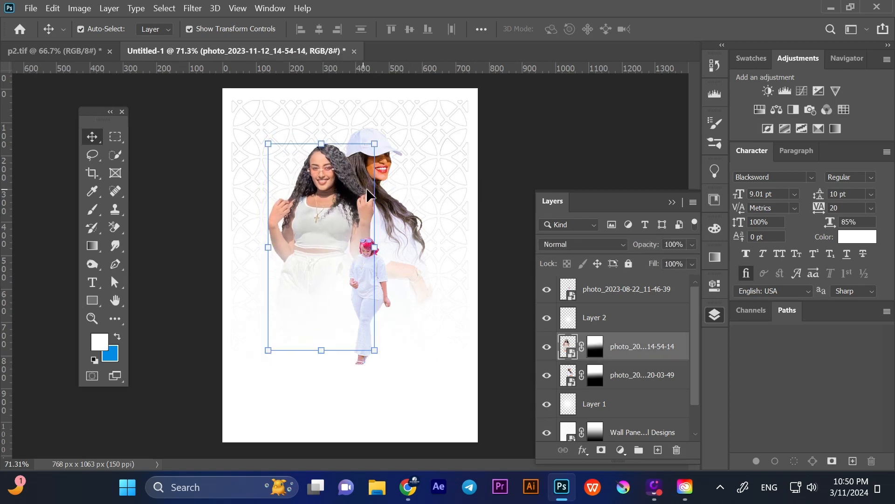
click(459, 212)
Enlarge the full-length woman's photo slightly and adjust its position in front of the two women
click(373, 253)
key(ctrl+t)
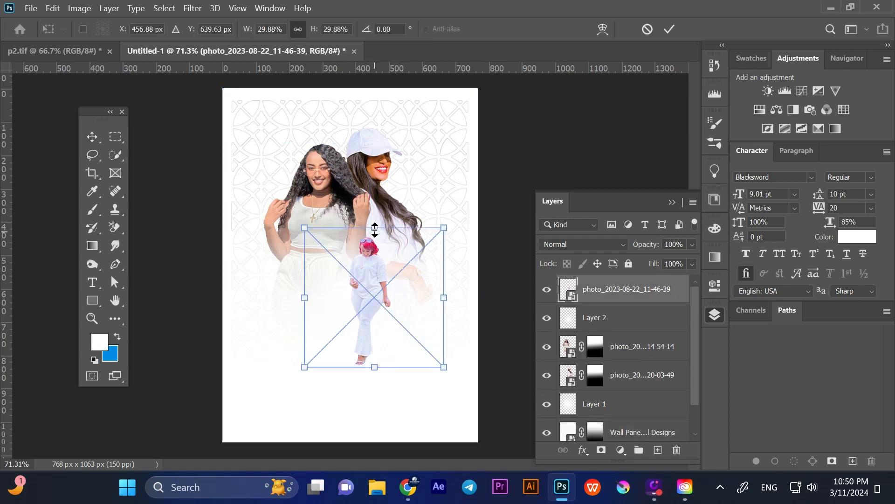
drag(374, 223, 374, 216)
key(Return)
drag(371, 257, 393, 260)
click(463, 199)
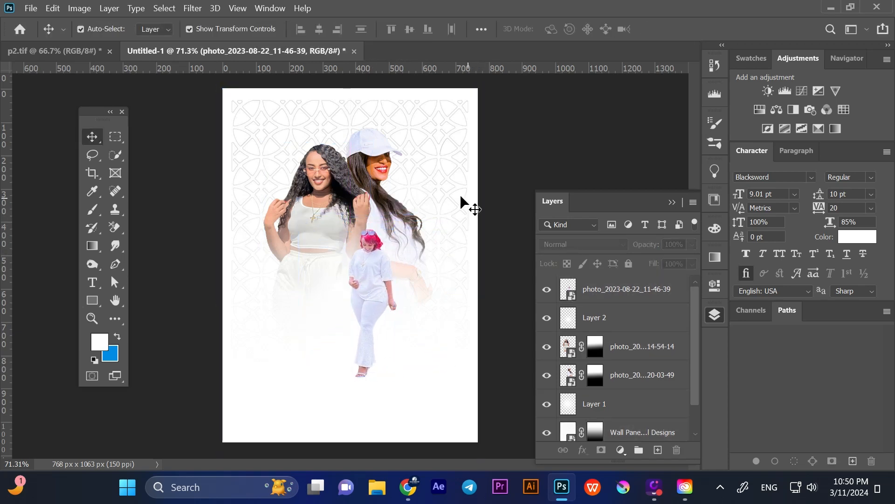
Open the image 3d-car-with-simple-background as a separate document
click(30, 8)
click(45, 36)
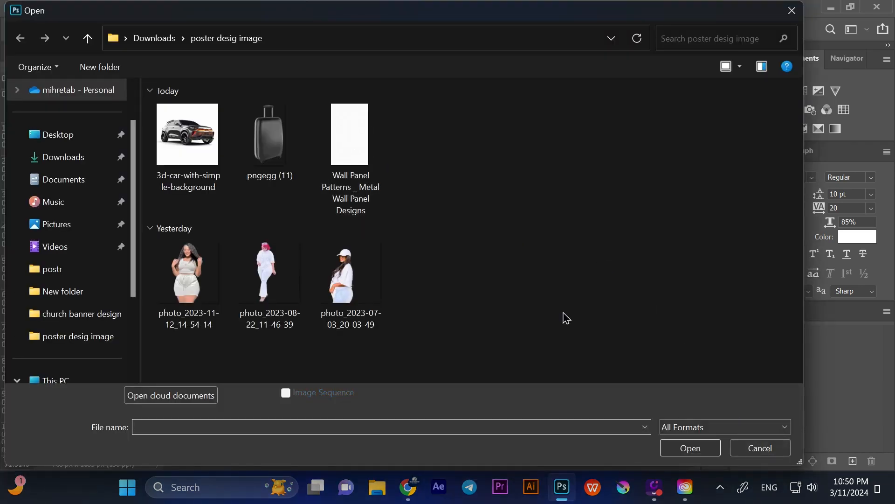
click(202, 146)
double_click(200, 144)
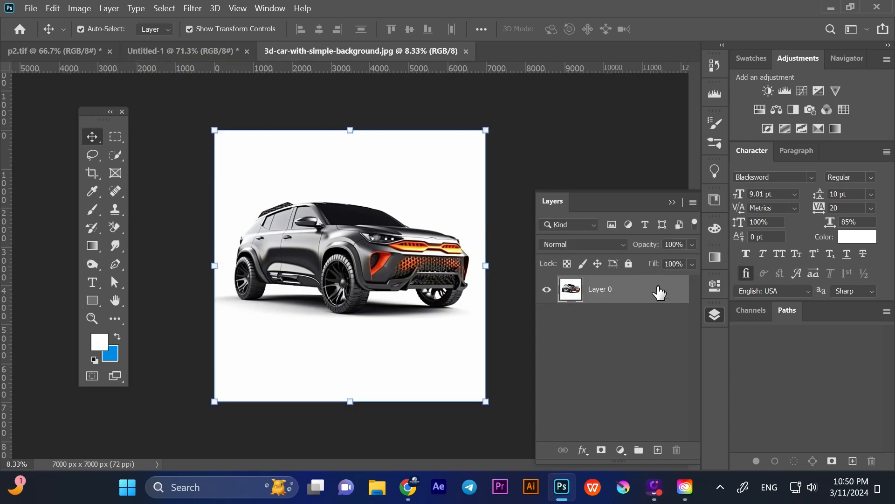
Duplicate the car layer, hide the original, and mask the copy to the car using Select Subject
drag(659, 290, 658, 450)
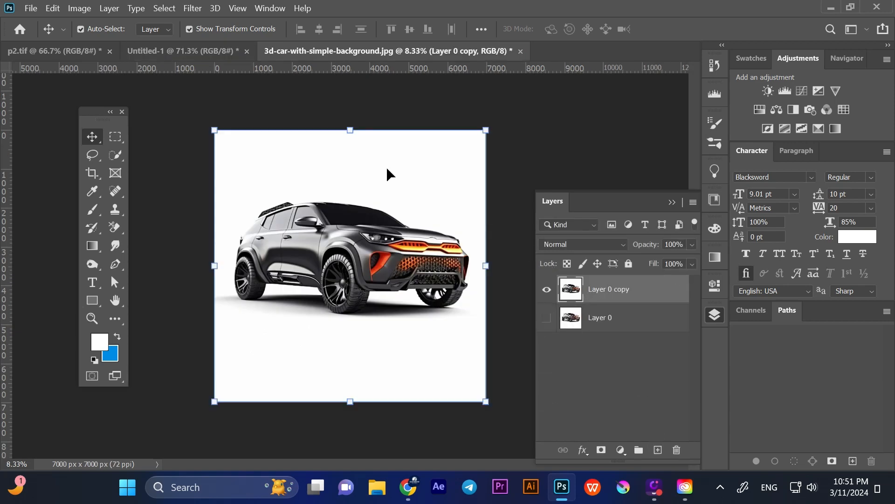
click(164, 8)
click(192, 161)
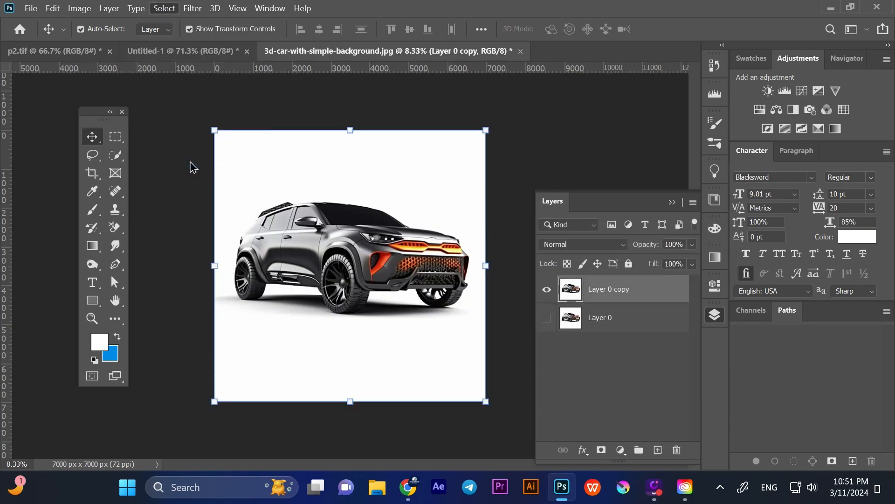
click(602, 449)
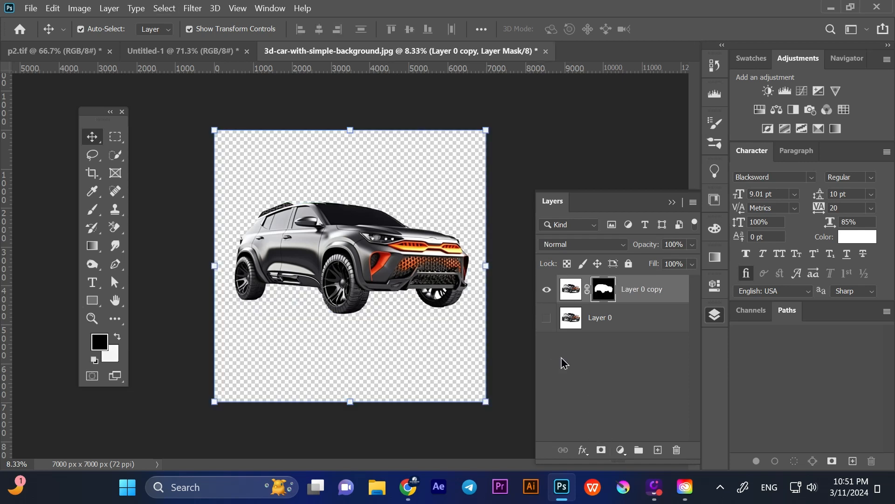
Show the original car layer and mask it to a freehand lasso area around the wheels and ground shadow
click(547, 318)
click(601, 321)
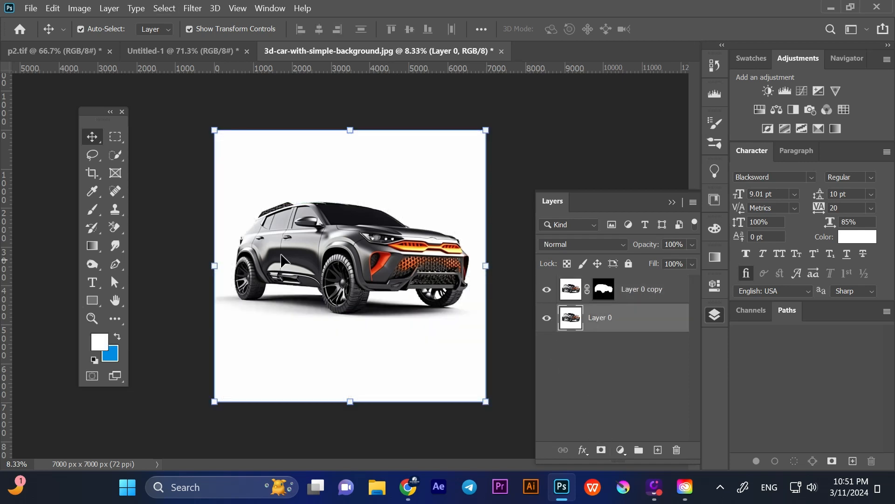
click(97, 158)
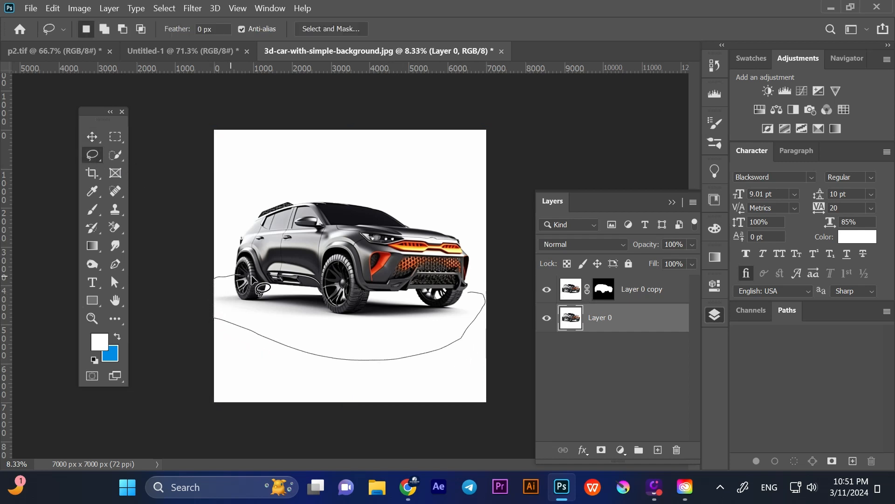
drag(486, 292, 487, 295)
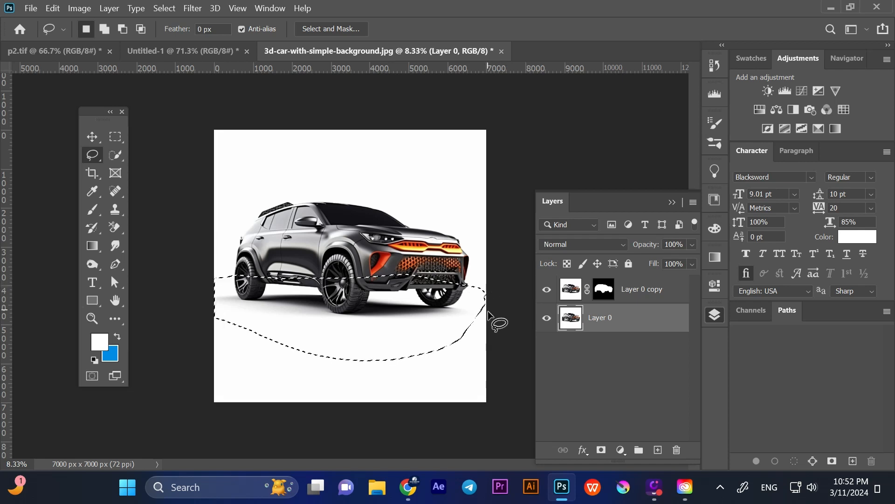
click(601, 449)
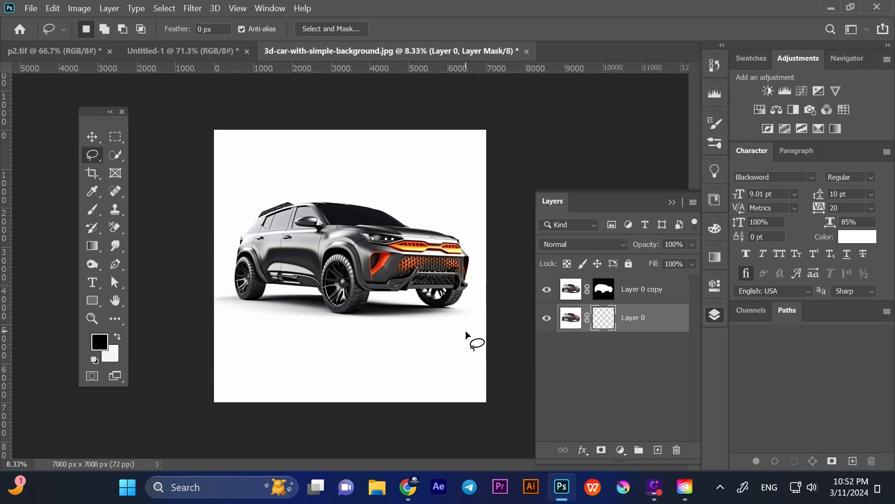
Flip both car layers horizontally and scale them down together to about 2360 × 2360 px
click(92, 136)
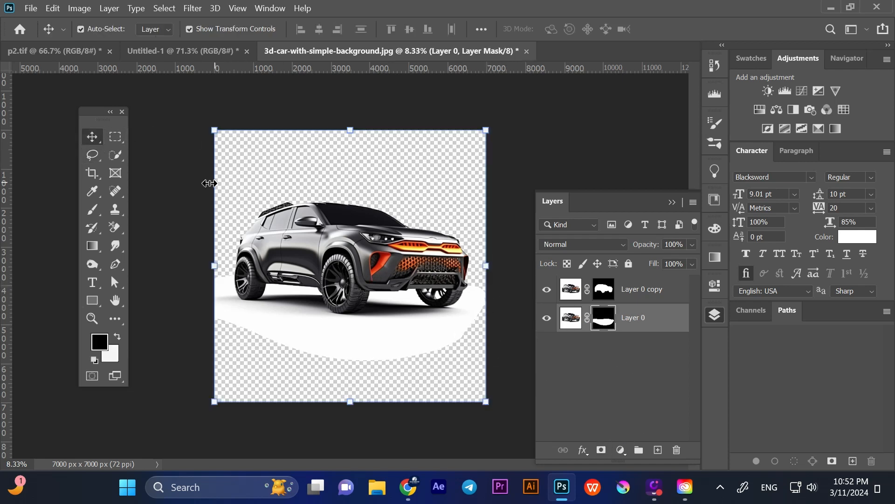
drag(209, 183, 351, 280)
click(350, 131)
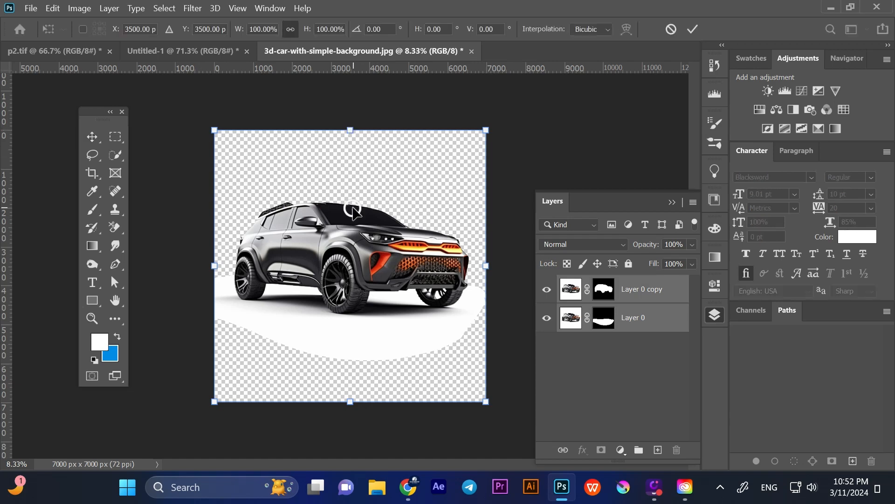
right_click(353, 209)
click(410, 446)
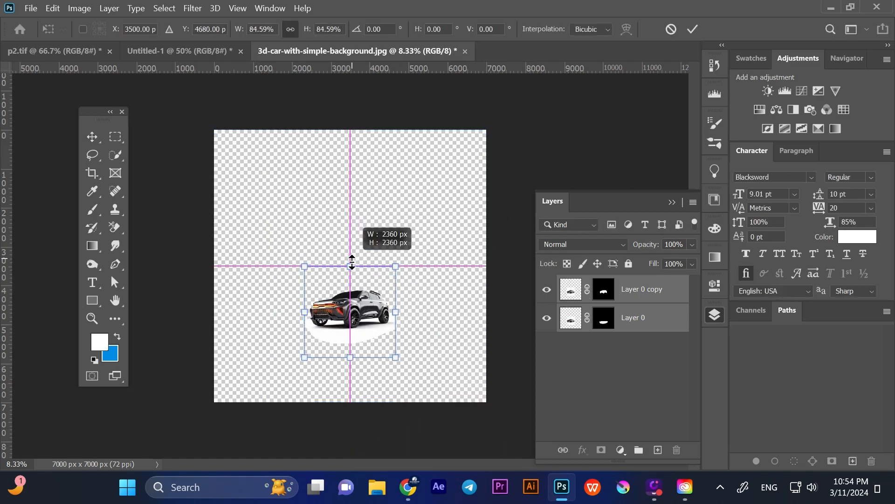
drag(352, 262, 351, 264)
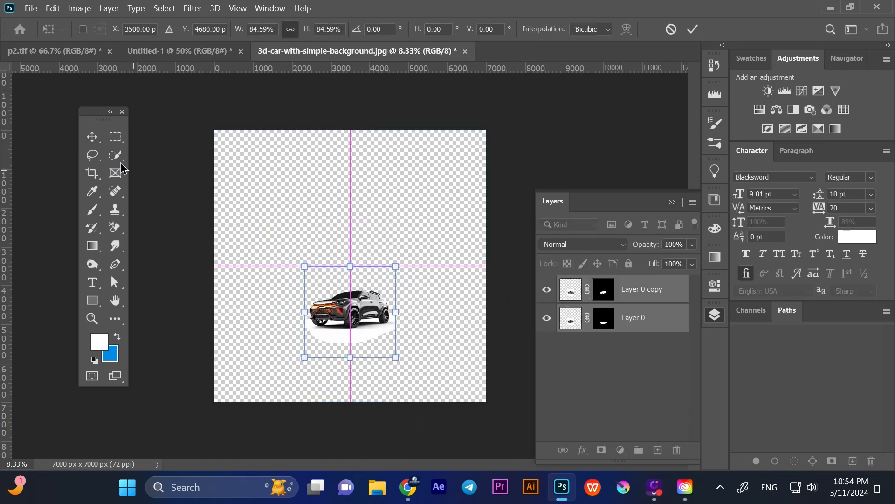
key(Return)
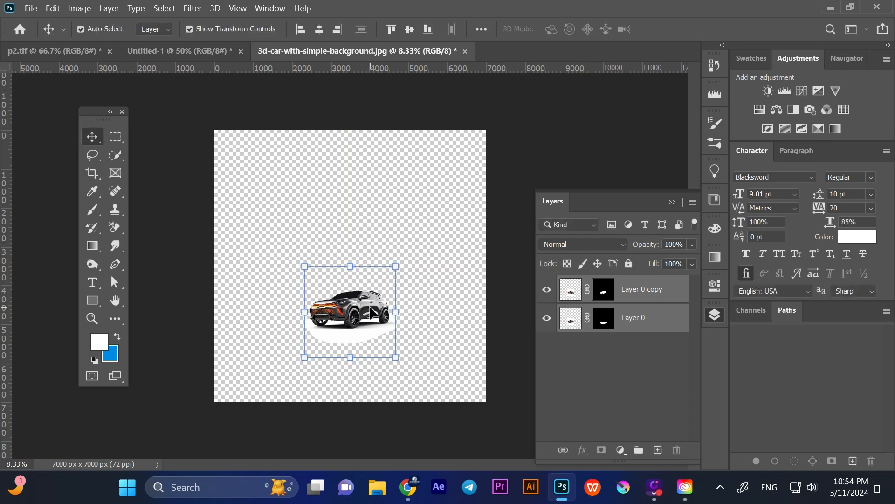
Bring both car layers into the Untitled-1 poster, scaled to about 24%, and place them in front of the women
drag(372, 312, 268, 294)
drag(60, 300, 316, 298)
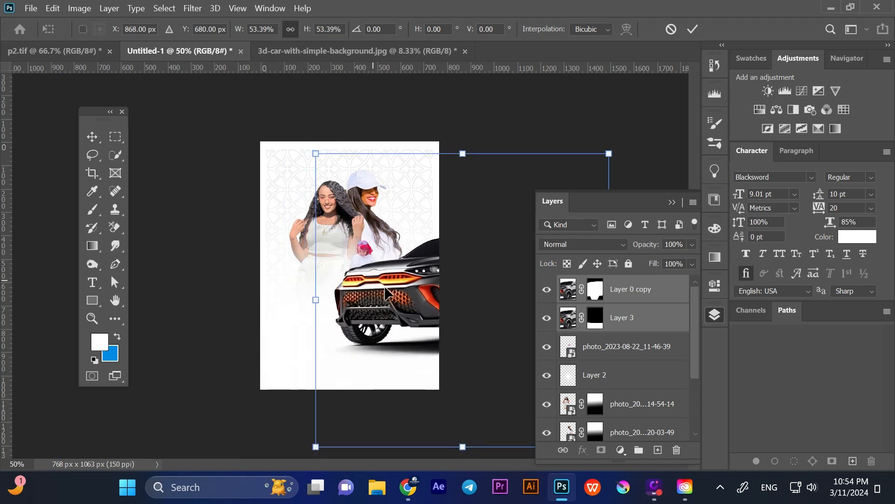
drag(414, 297, 328, 277)
drag(520, 274, 399, 292)
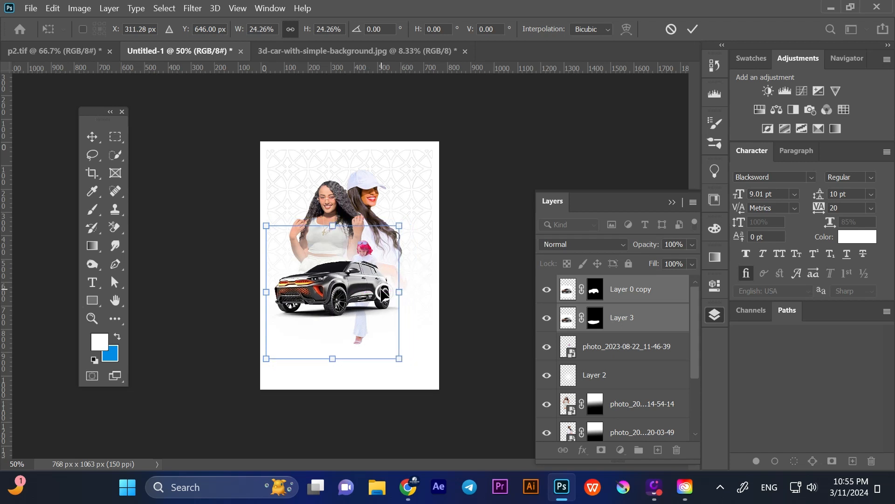
right_click(381, 288)
click(372, 303)
key(Return)
Stack the two car layers below the full-length woman's photo, then enlarge the car slightly and adjust its position
drag(650, 327, 629, 344)
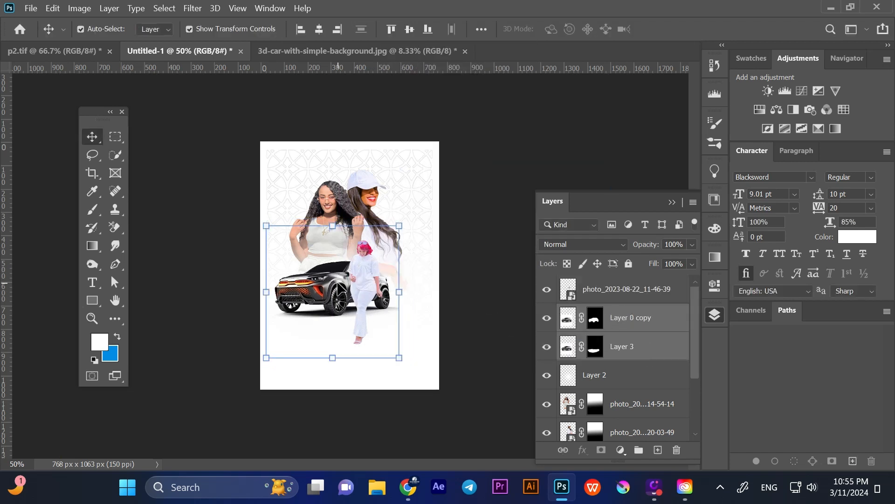
drag(340, 281, 334, 297)
drag(393, 241, 399, 231)
key(Return)
drag(332, 301, 331, 291)
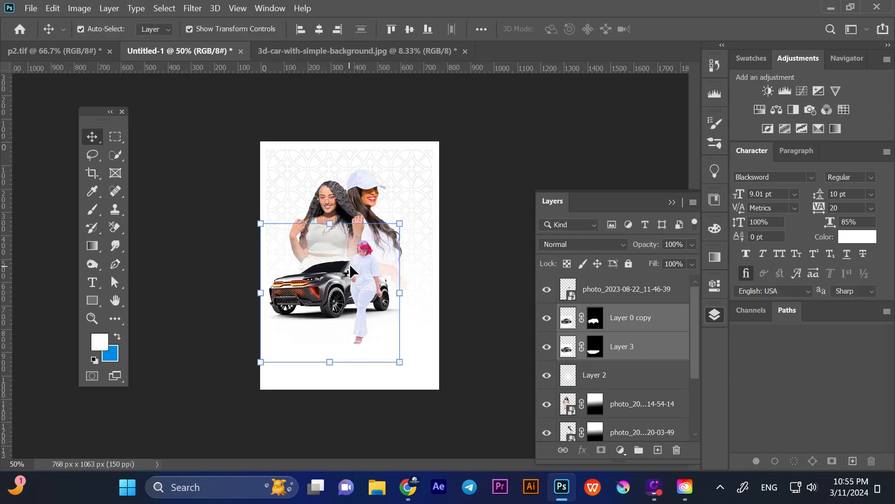
Nudge the full-length woman slightly to the right in front of the car
key(Right)
key(Right)
key(Right)
Lock Layer 1, then enlarge the two large women's photos together to about 112% and raise them on the poster
click(429, 295)
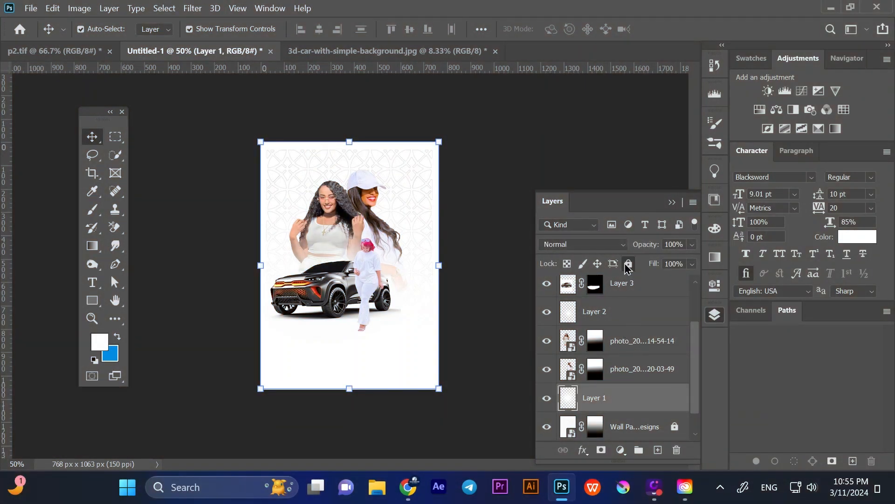
click(628, 264)
drag(320, 164, 366, 186)
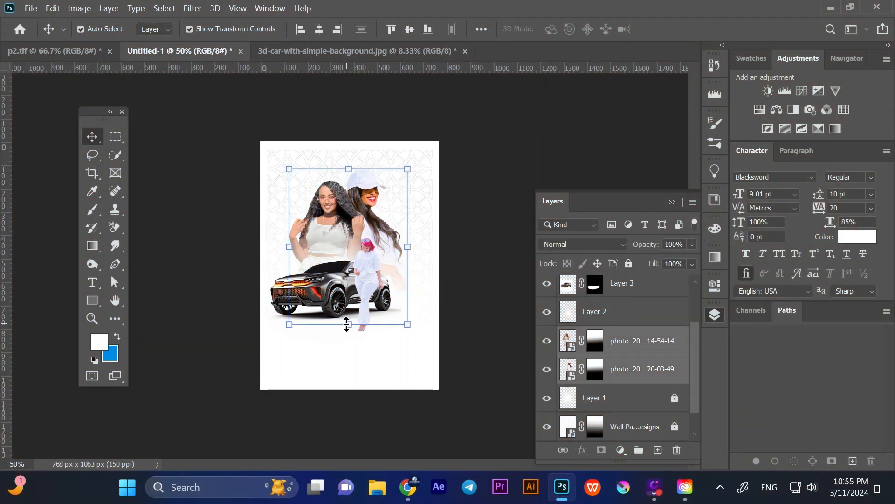
drag(348, 324, 351, 331)
drag(346, 221, 349, 209)
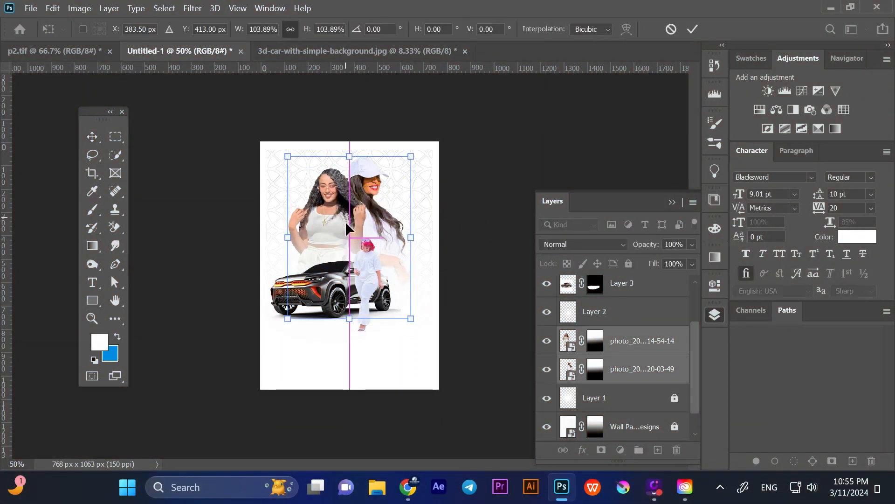
drag(350, 318, 351, 330)
click(96, 139)
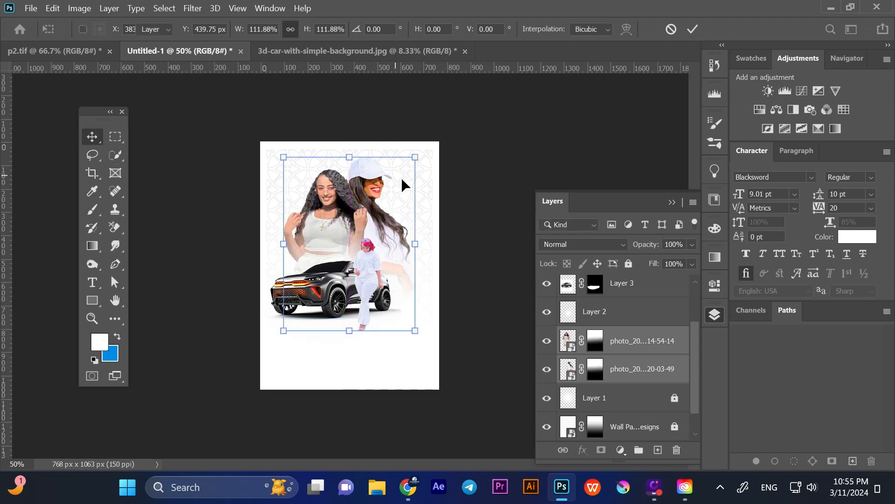
click(452, 206)
Move the white fade on Layer 2 slightly up and enlarge it a little
click(402, 285)
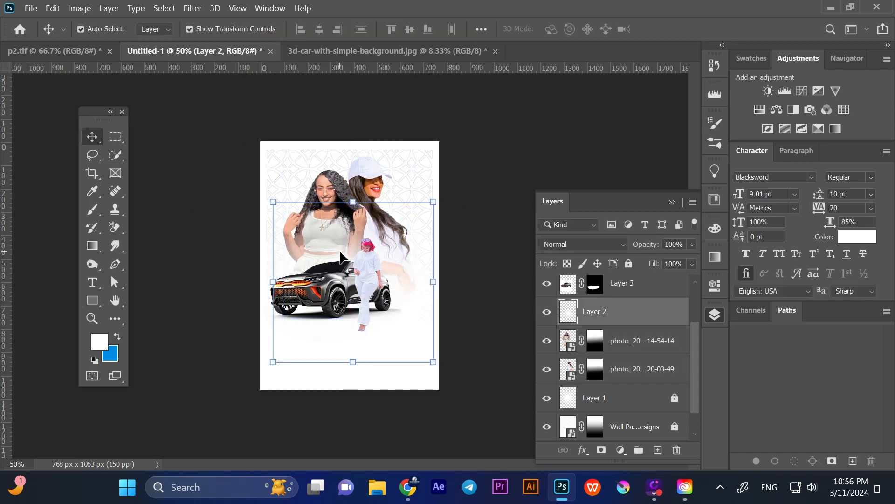
drag(344, 255, 345, 238)
drag(348, 351, 349, 367)
key(Return)
click(463, 266)
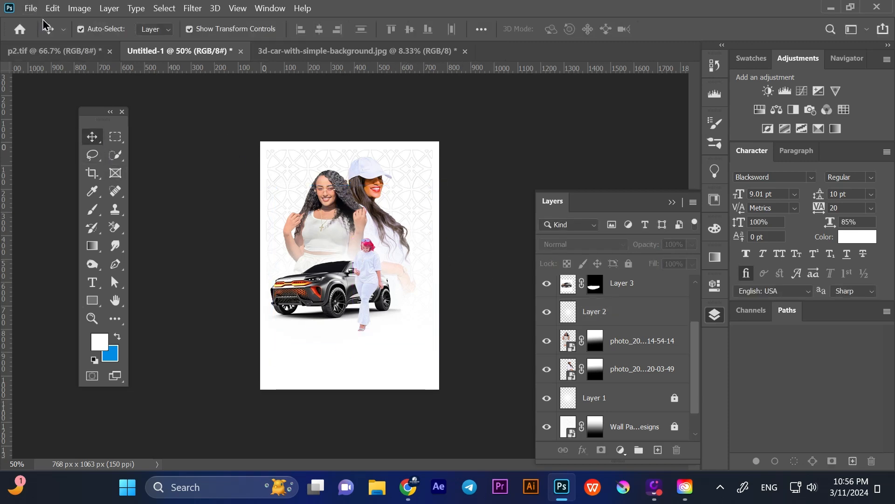
Place the suitcase image pngegg (11) into the poster as an embedded object
click(31, 7)
click(91, 273)
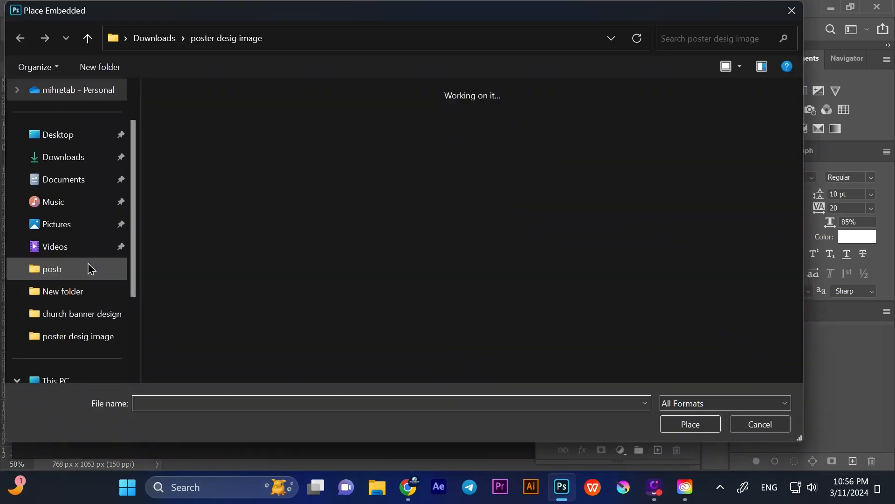
click(273, 140)
click(698, 427)
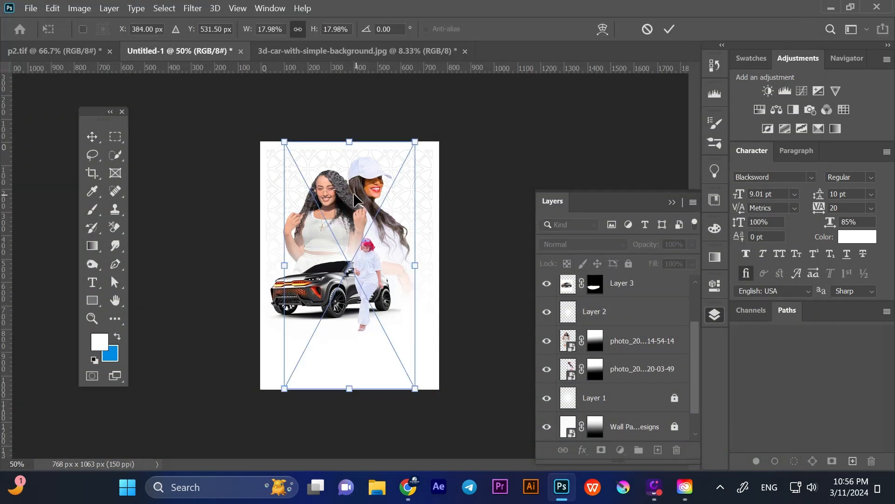
Scale the suitcase down to about 126 × 238 px and position it beside the full-length woman's hand
drag(349, 142, 350, 300)
drag(355, 332, 390, 312)
drag(387, 369, 388, 346)
drag(385, 282, 386, 285)
drag(386, 344, 386, 339)
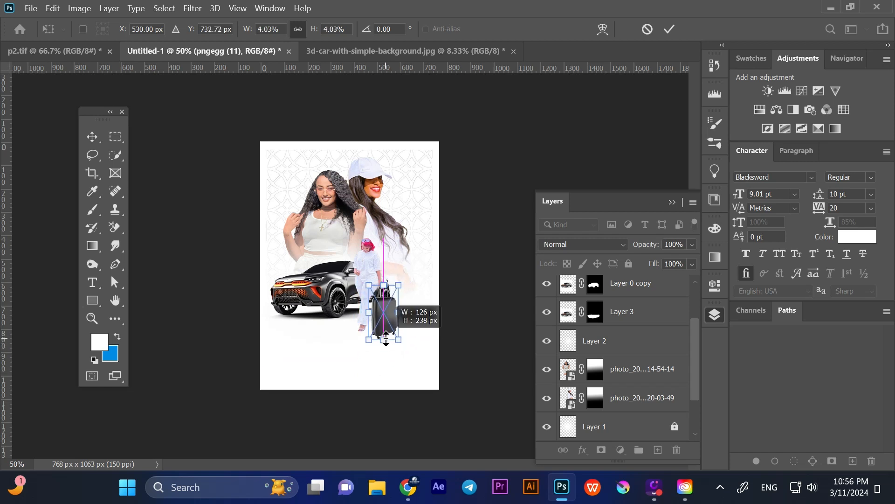
key(Return)
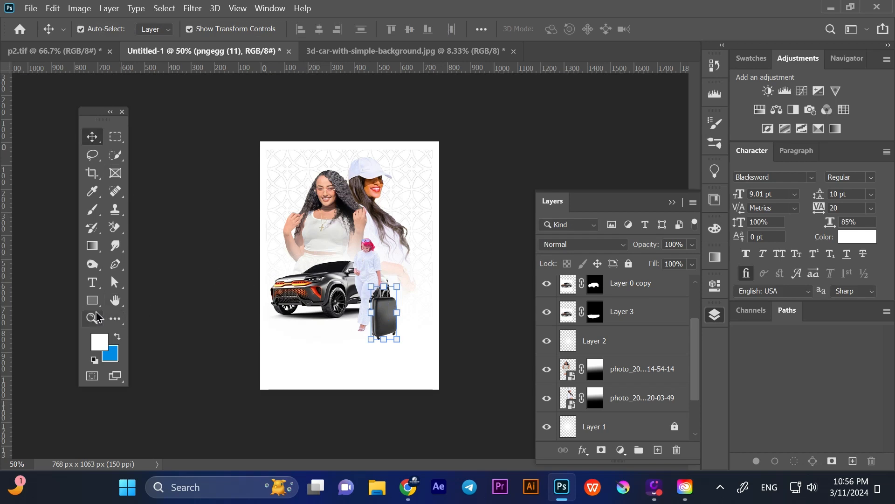
Shrink the suitcase to about 3.87% and shift it slightly left so its handle meets the woman's hand
click(93, 318)
drag(392, 290, 404, 290)
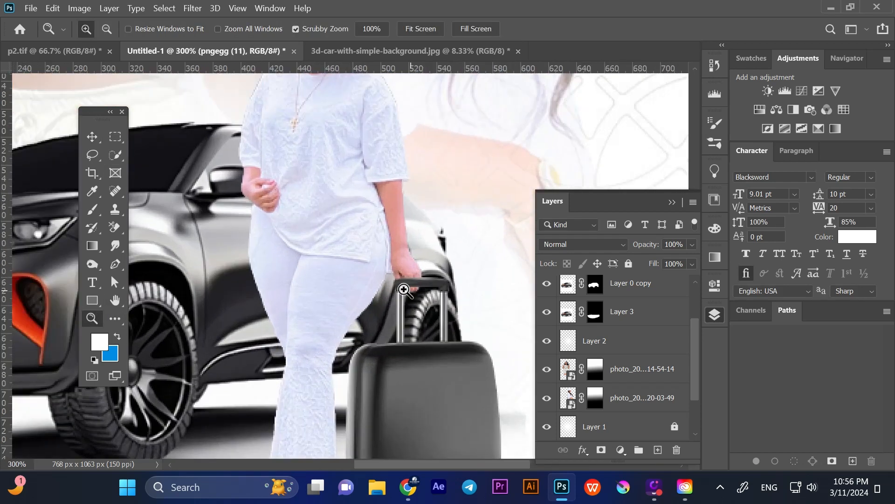
click(93, 137)
scroll(695, 313, down, 1)
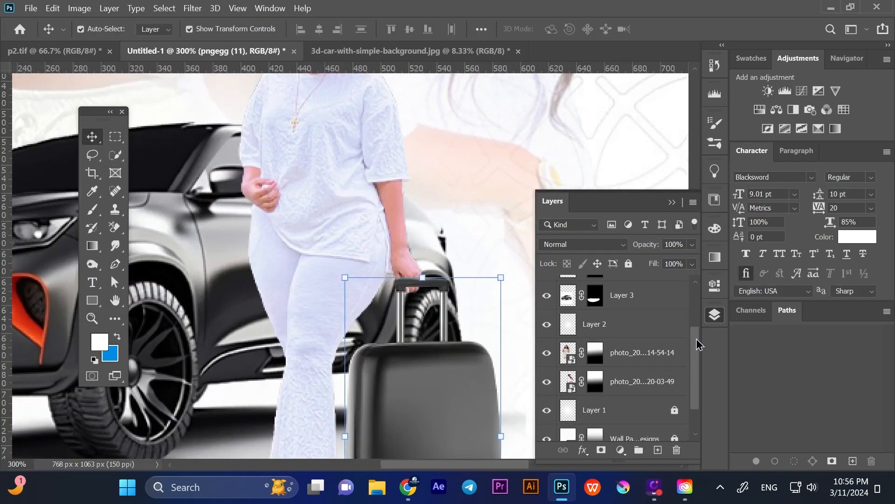
drag(413, 314, 338, 155)
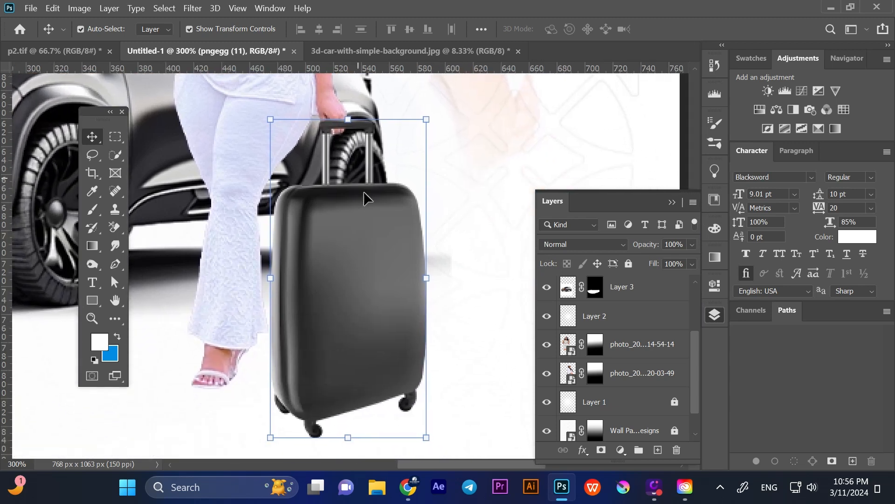
drag(348, 437, 348, 424)
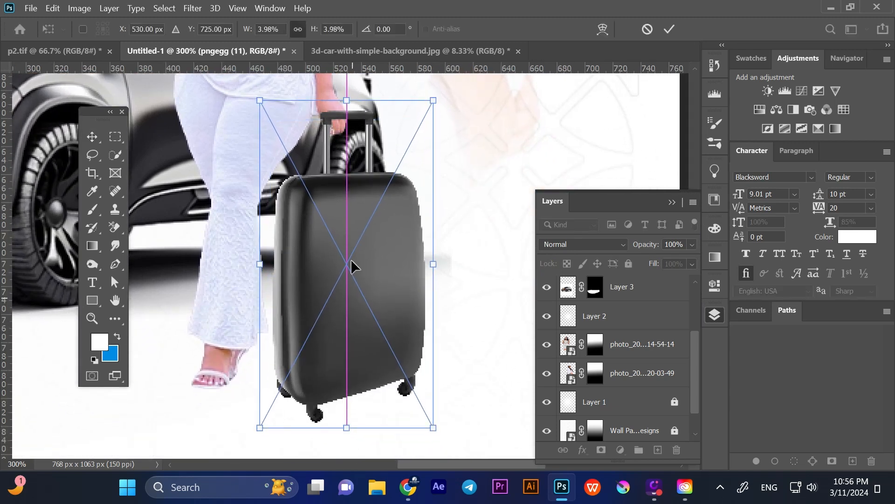
drag(347, 97, 347, 105)
drag(352, 140, 345, 140)
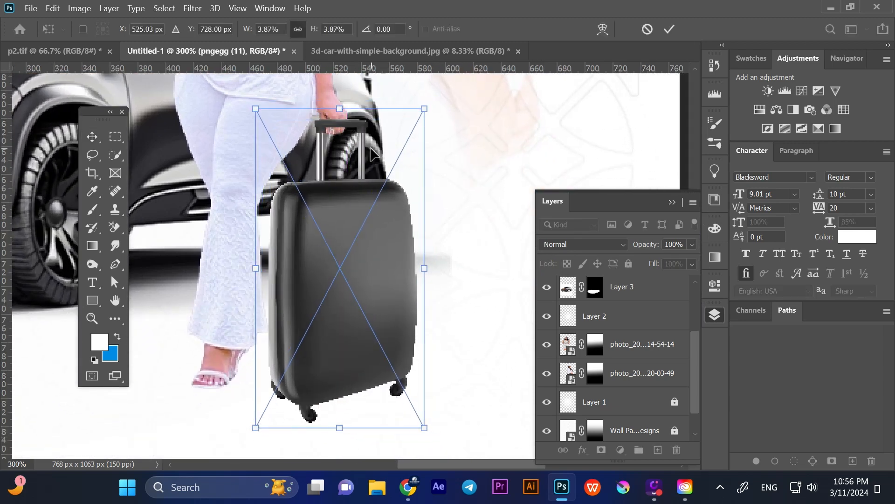
key(Return)
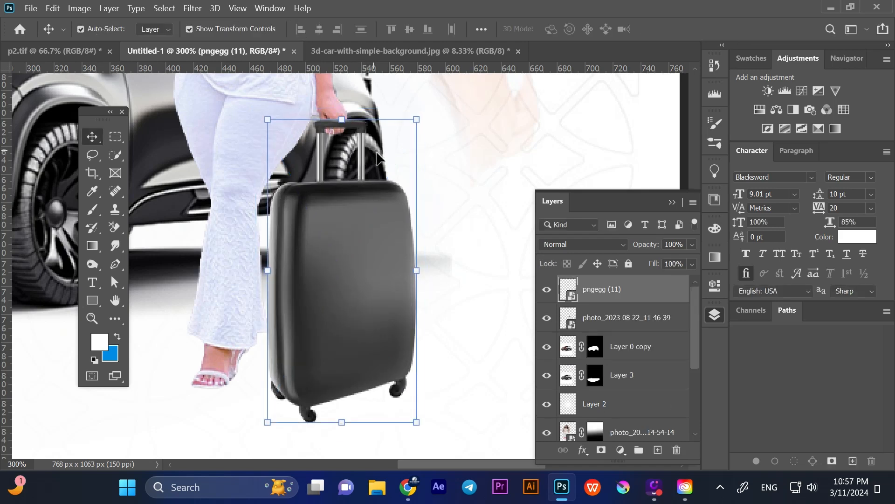
Mask the suitcase with the full-length woman's outline and invert the mask so her hand covers the handle
ctrl+click(567, 318)
click(601, 450)
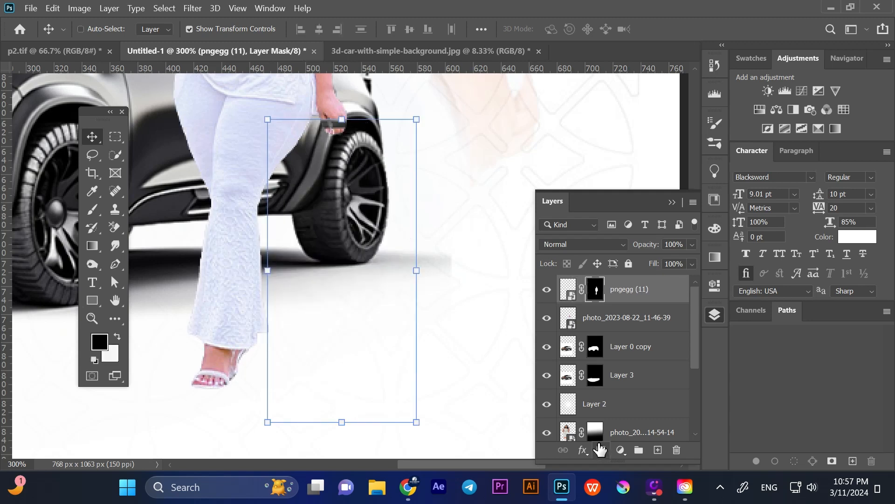
key(ctrl+i)
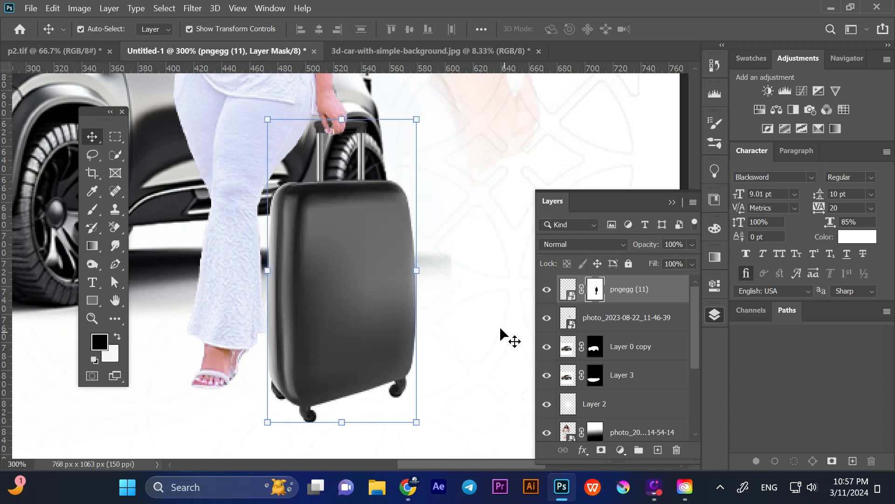
Paint white on the suitcase mask with a 9 px, 100% hardness brush to restore the handle beside the woman's hand
click(93, 210)
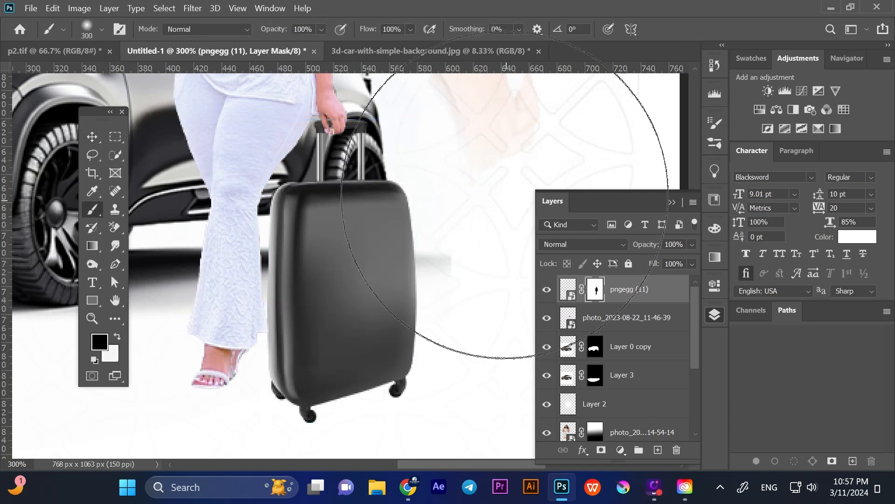
right_click(488, 160)
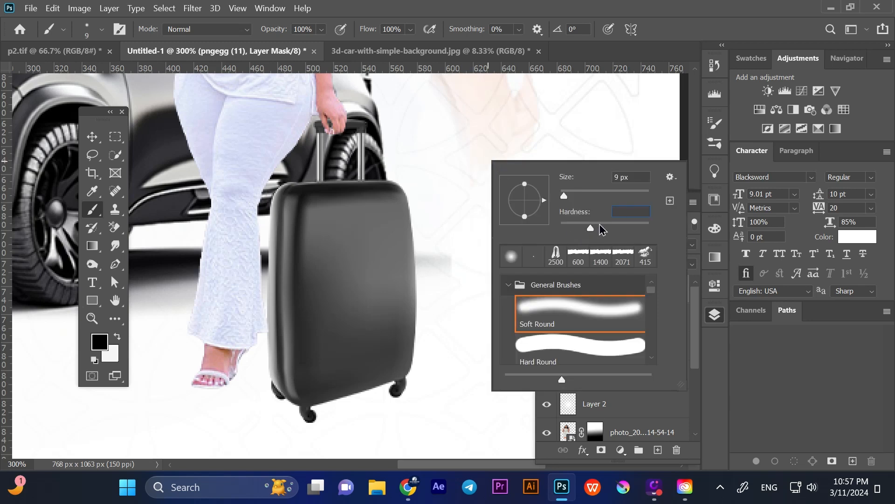
click(118, 337)
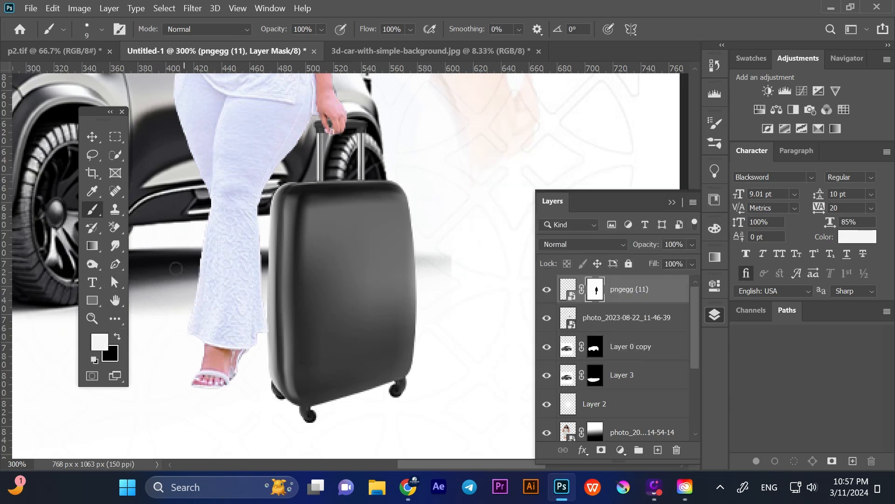
right_click(323, 129)
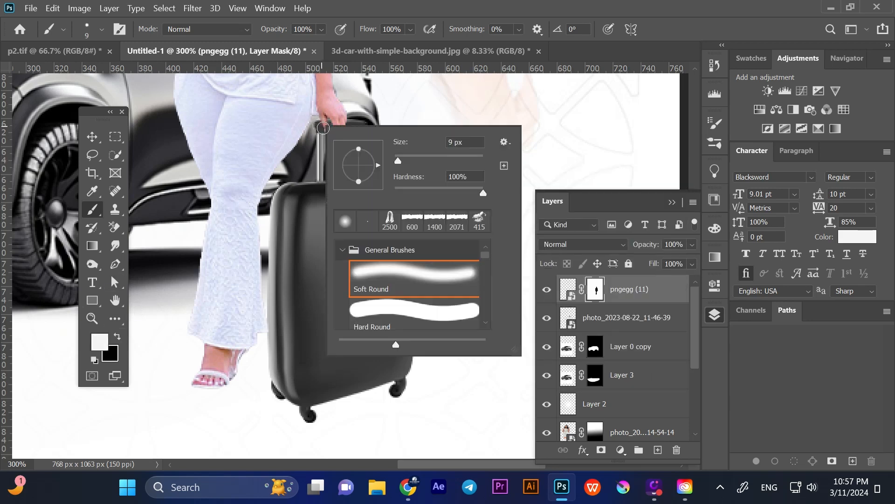
click(318, 129)
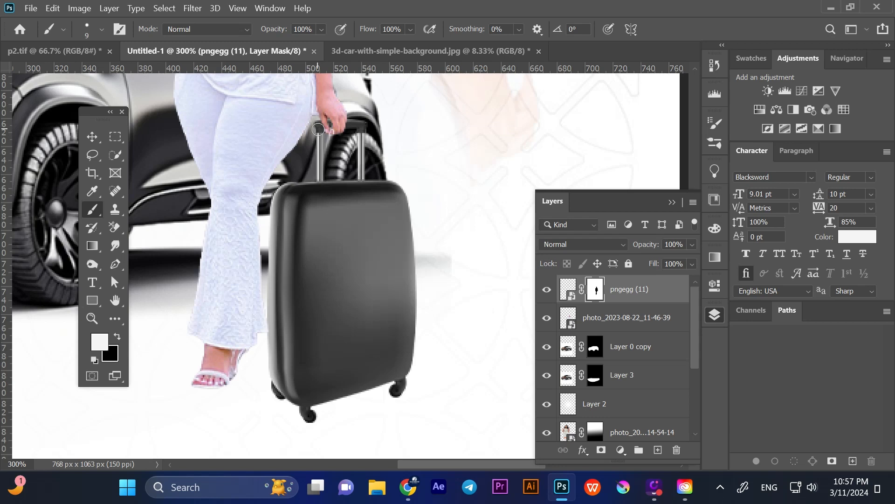
click(92, 137)
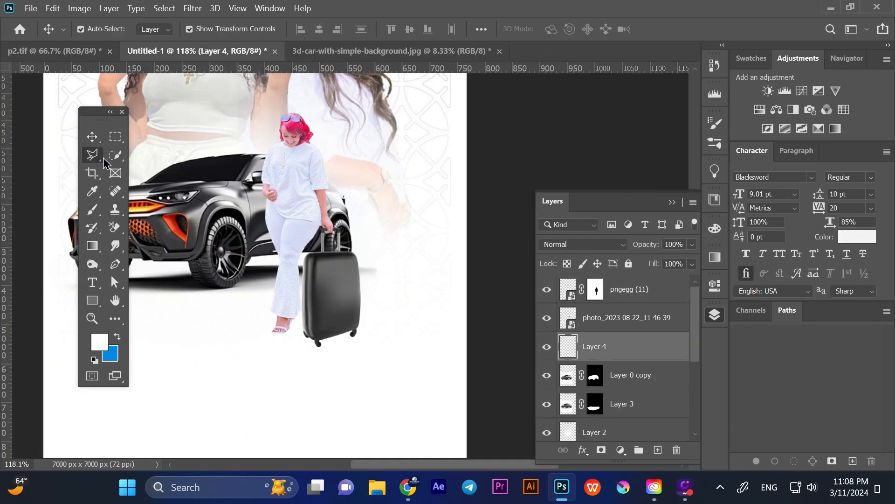
Select a long shadow shape on Layer 4 with the Polygonal Lasso, from the woman's foot and suitcase wheels to the poster's lower right corner
click(98, 157)
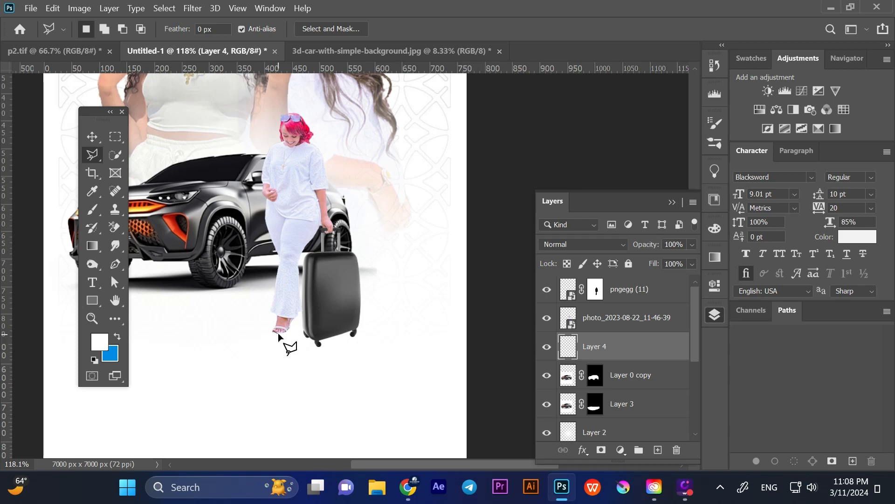
click(283, 333)
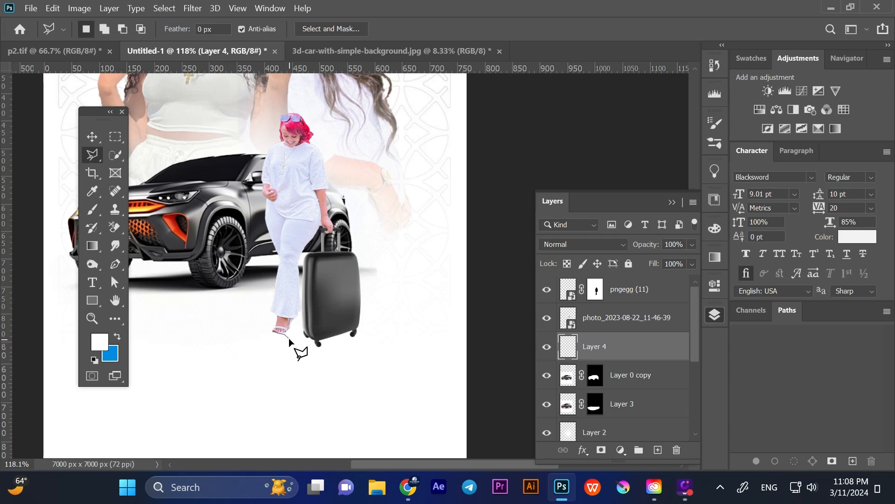
click(363, 455)
click(468, 455)
click(452, 424)
click(353, 332)
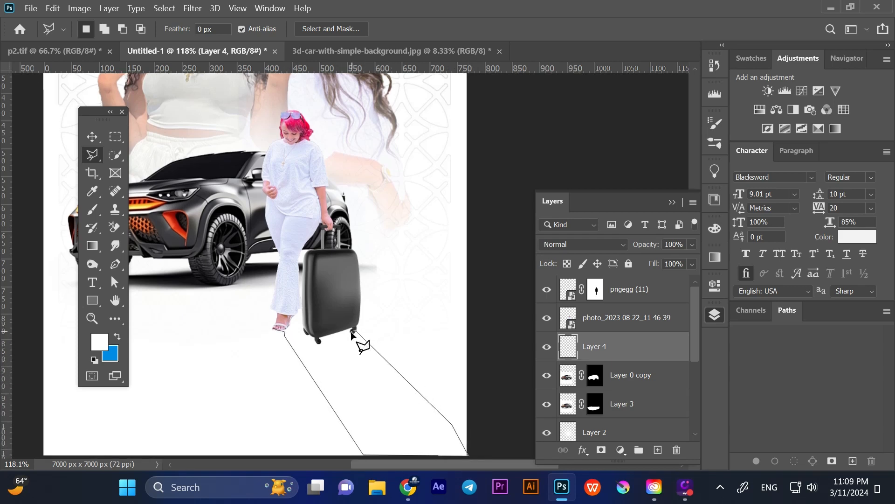
click(321, 344)
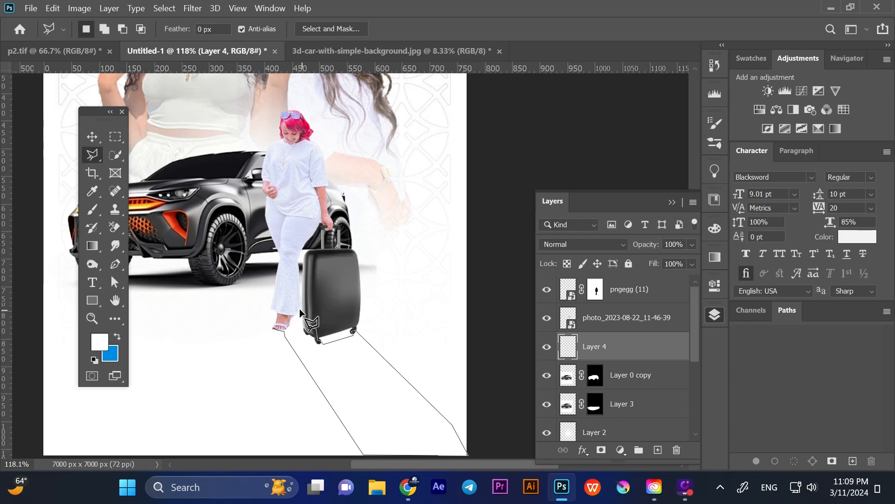
click(280, 329)
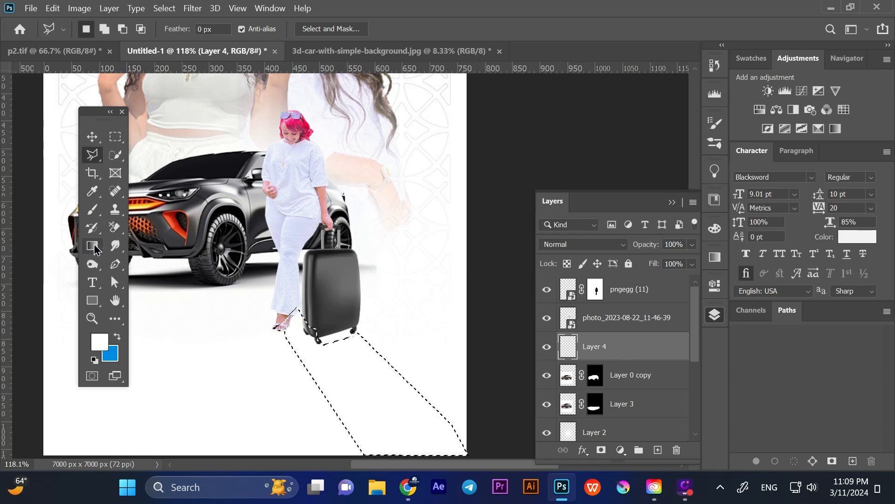
Try to fill the shadow selection with a white-to-transparent gradient
key(g)
drag(269, 269, 304, 317)
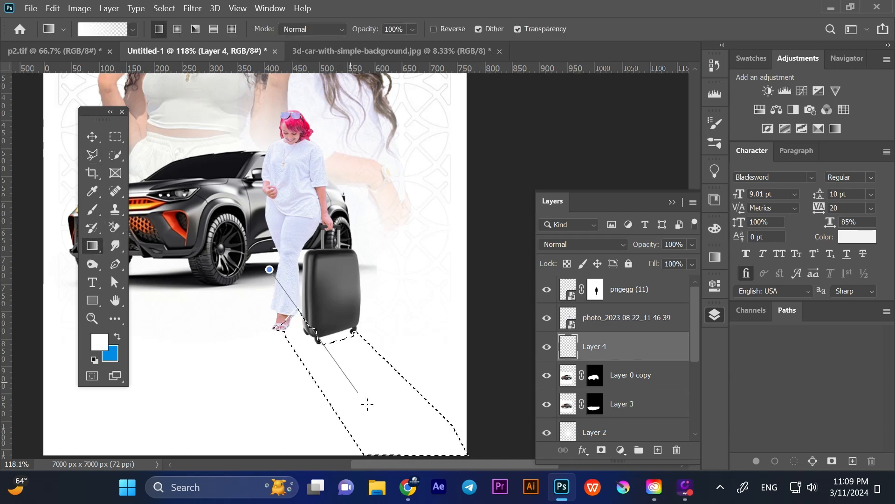
drag(368, 404, 385, 423)
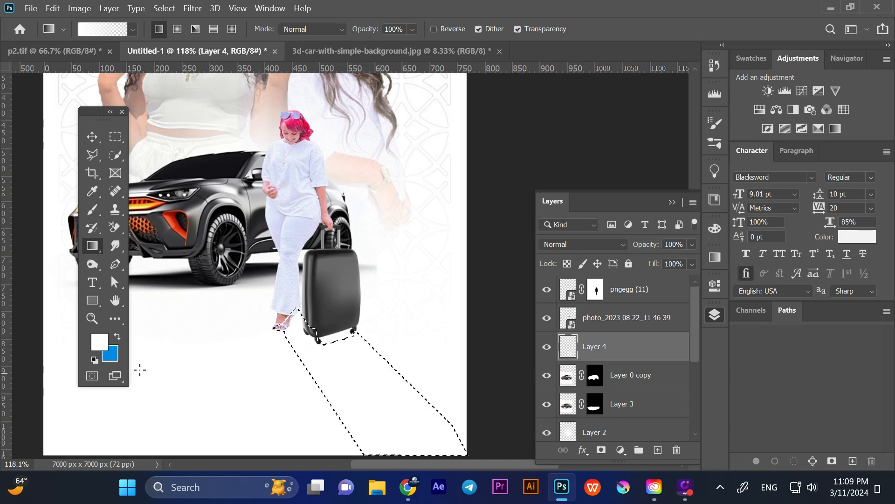
Fill the shadow selection with a linear gradient from black 000000 to transparent, fading away from the suitcase, and deselect
key(i)
click(99, 341)
drag(562, 153, 605, 281)
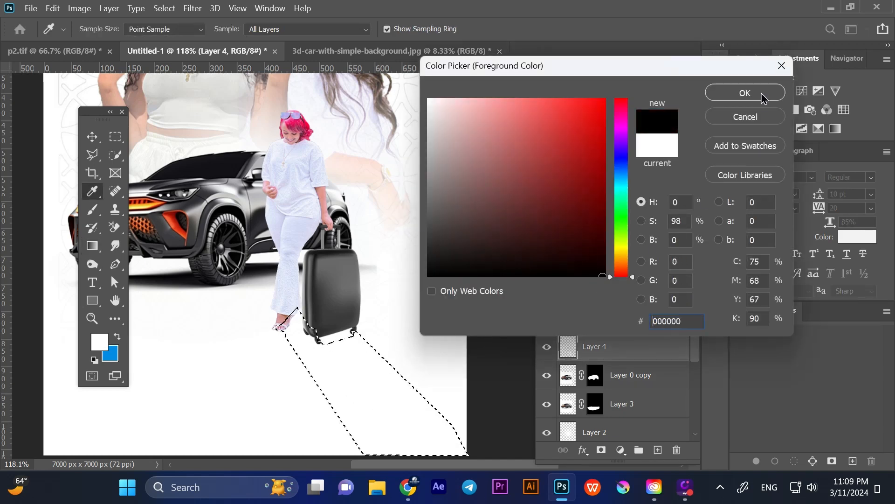
click(744, 93)
drag(273, 282, 342, 373)
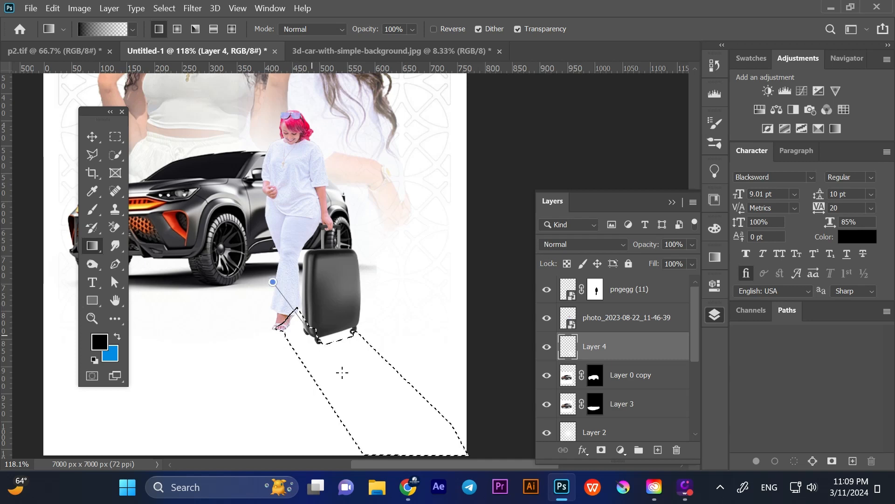
drag(374, 413, 376, 418)
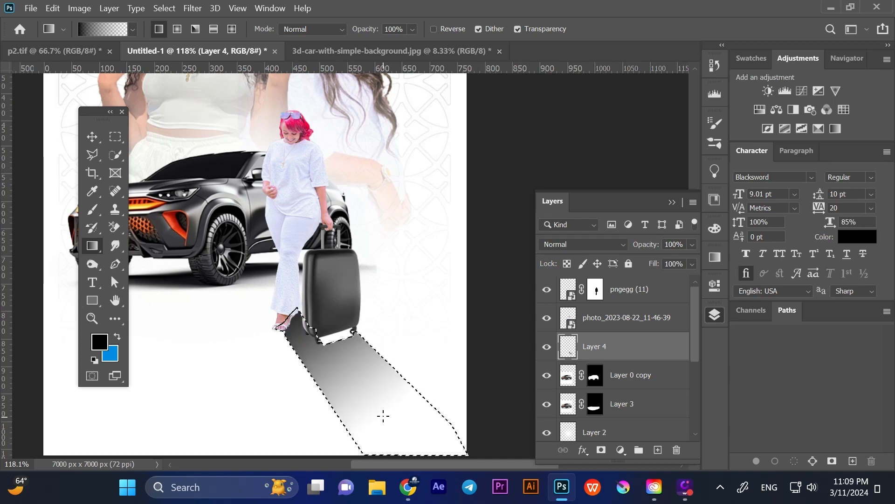
click(92, 136)
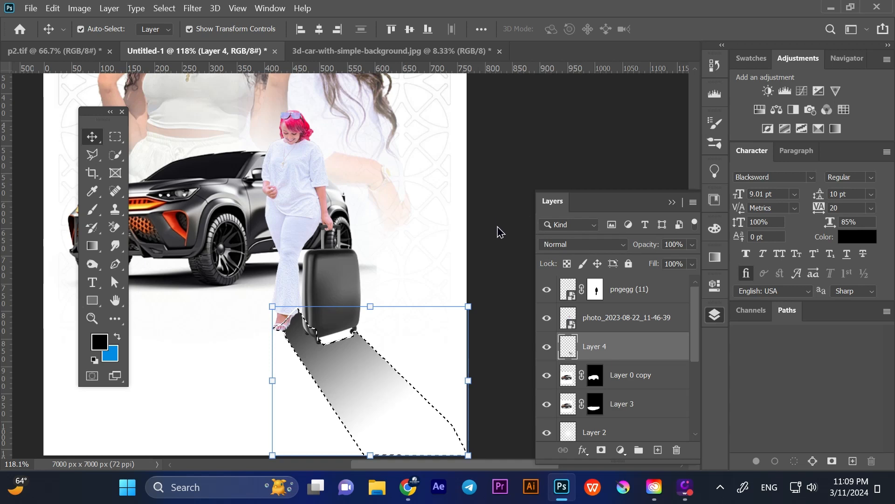
key(ctrl+d)
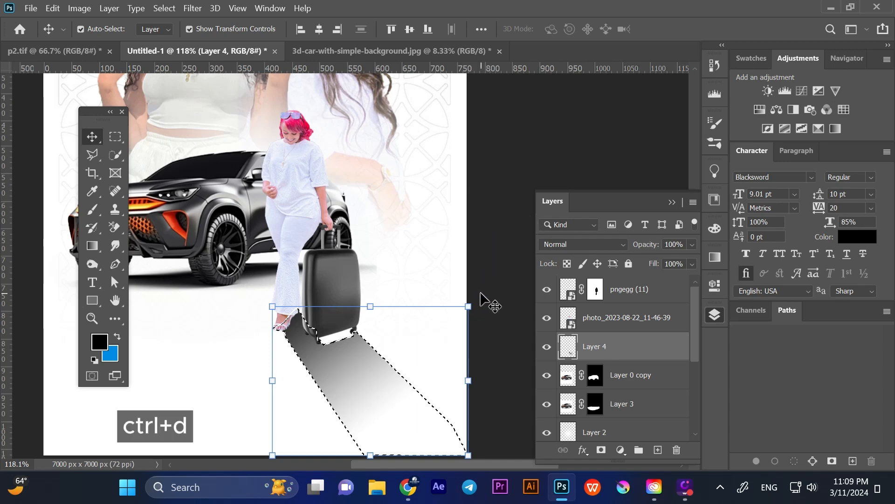
Lower the suitcase shadow to 77% opacity and 82% fill, and soften it with a 2.2 px Gaussian Blur
drag(654, 269, 642, 247)
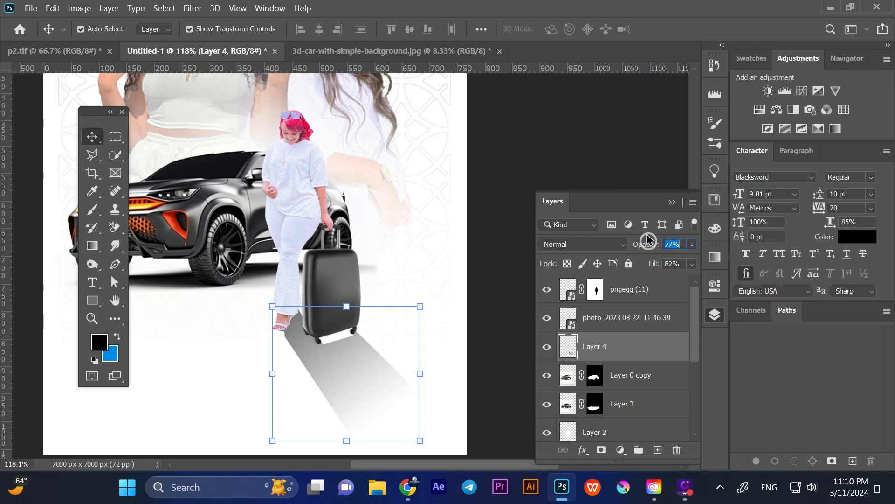
click(193, 8)
mouse_move(225, 154)
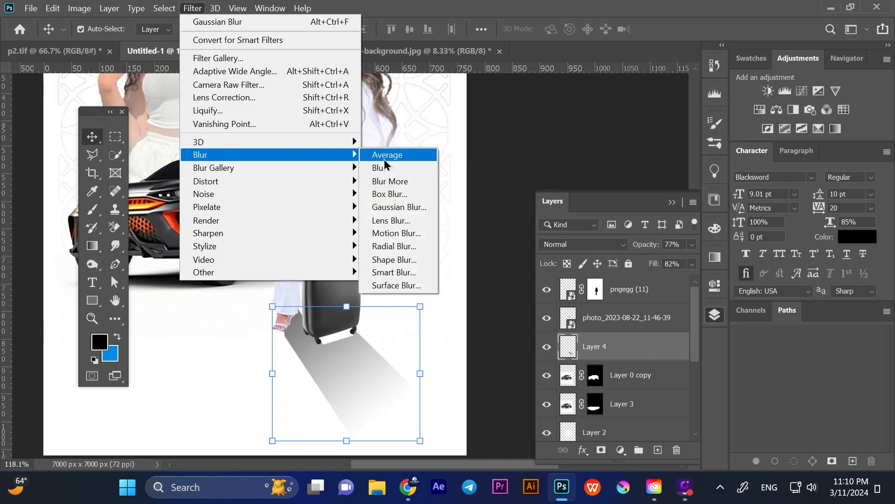
click(399, 208)
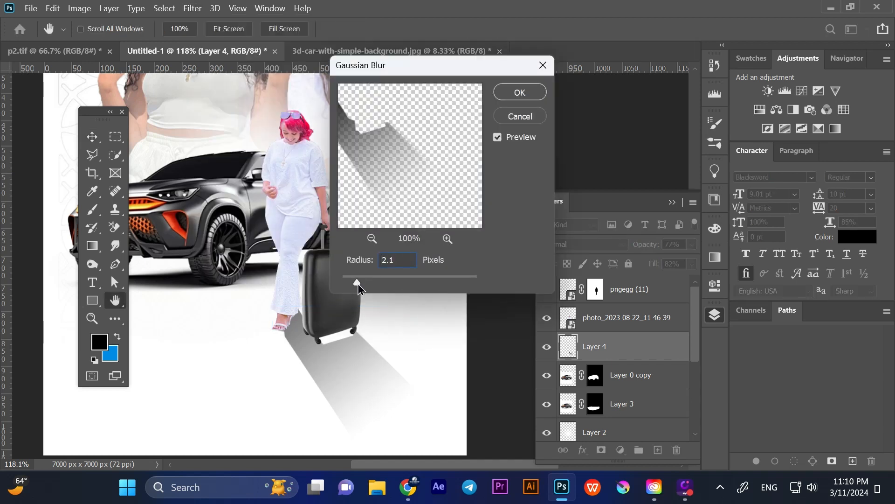
drag(357, 283, 357, 285)
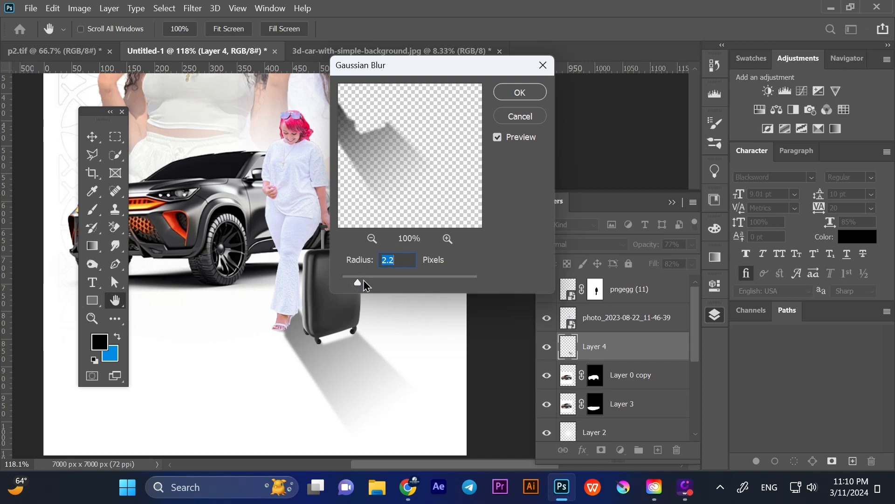
click(519, 93)
Reduce the fill of the blurred suitcase shadow to 63%
key(v)
drag(654, 264, 646, 267)
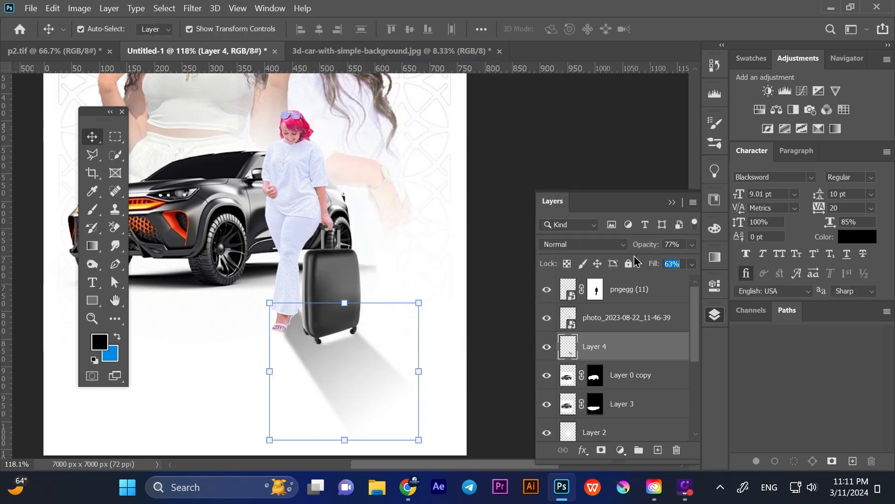
click(620, 244)
click(569, 168)
click(503, 242)
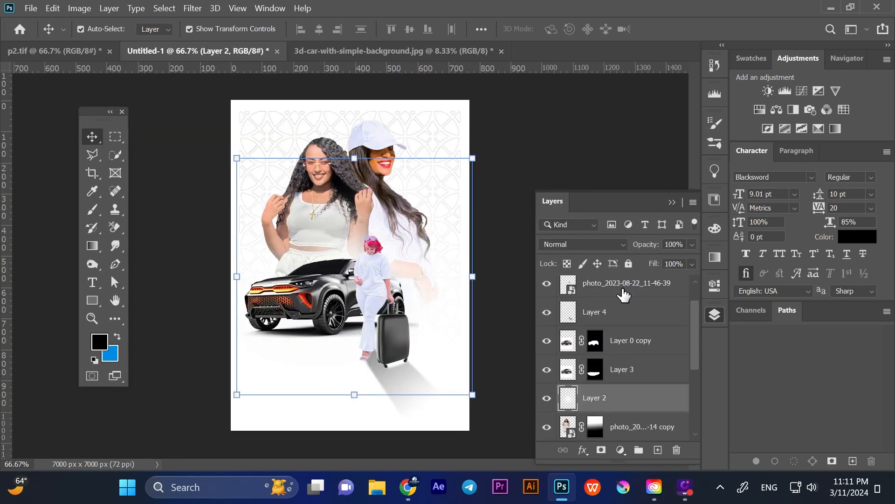
Move the copied photo of the curly-haired woman to the poster's upper right corner and reorder it directly above the wall pattern layer
click(628, 263)
drag(329, 201, 456, 168)
drag(644, 426, 681, 424)
scroll(700, 367, down, 5)
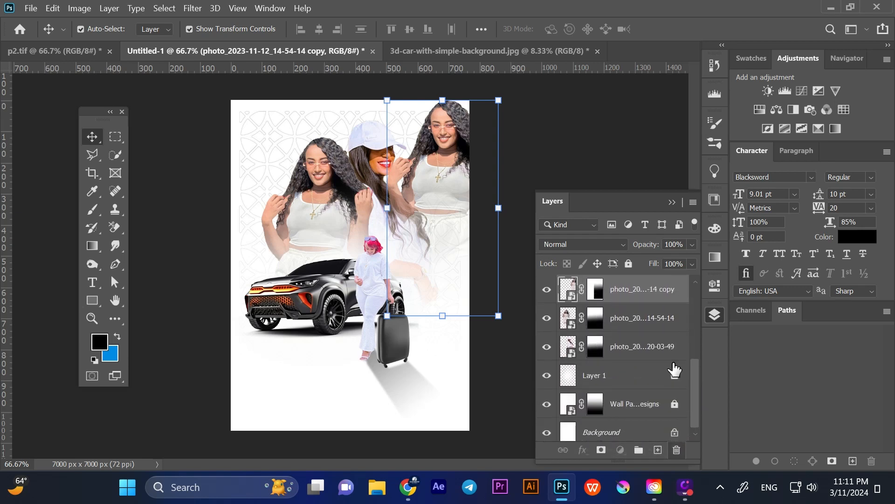
drag(646, 293, 644, 392)
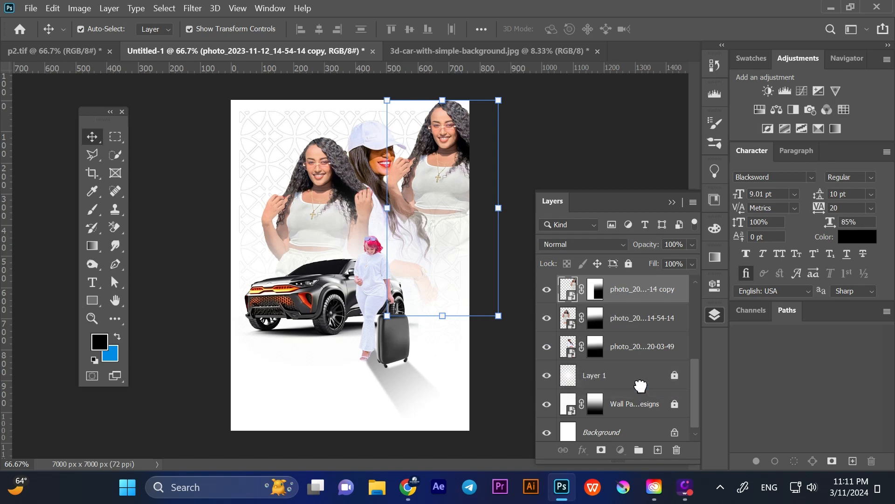
drag(449, 161, 444, 152)
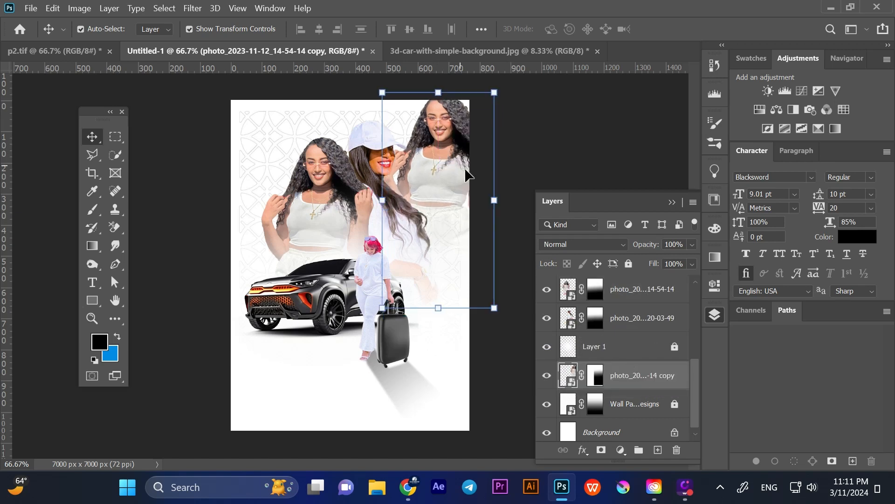
Clip a default Black & White adjustment to the copied photo and fade the photo to 21% opacity and 68% fill
click(621, 449)
click(659, 336)
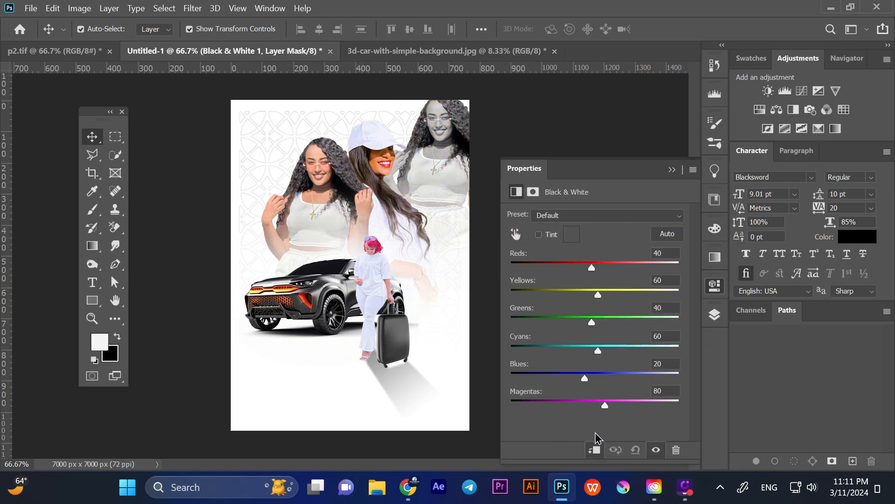
click(672, 170)
click(716, 317)
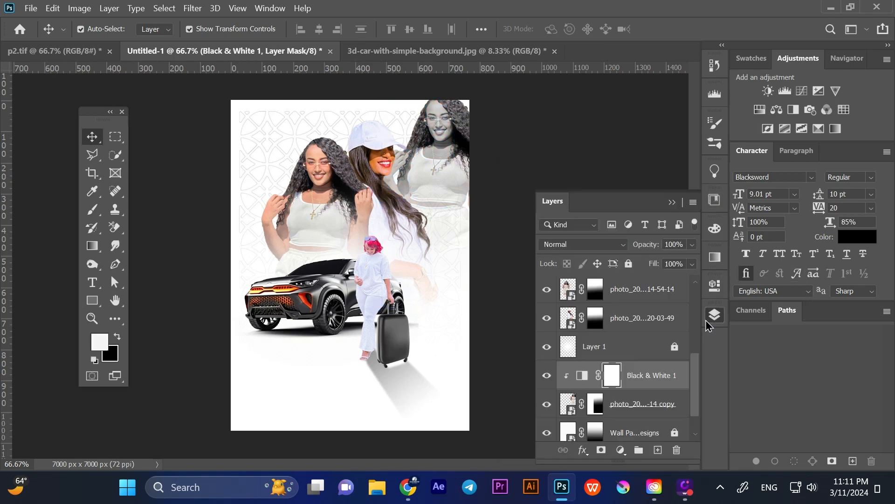
click(629, 405)
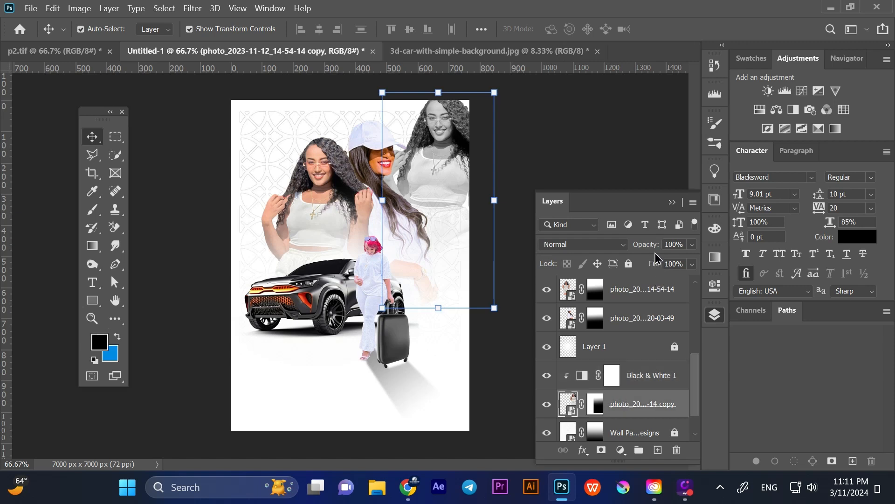
drag(631, 252, 598, 255)
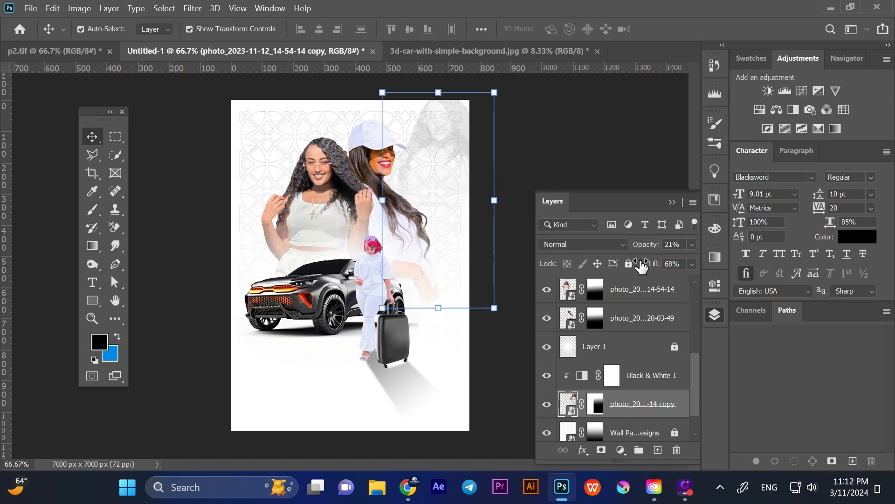
Add a new layer above the wall pattern and sample the poster's white background as the brush colour
click(638, 434)
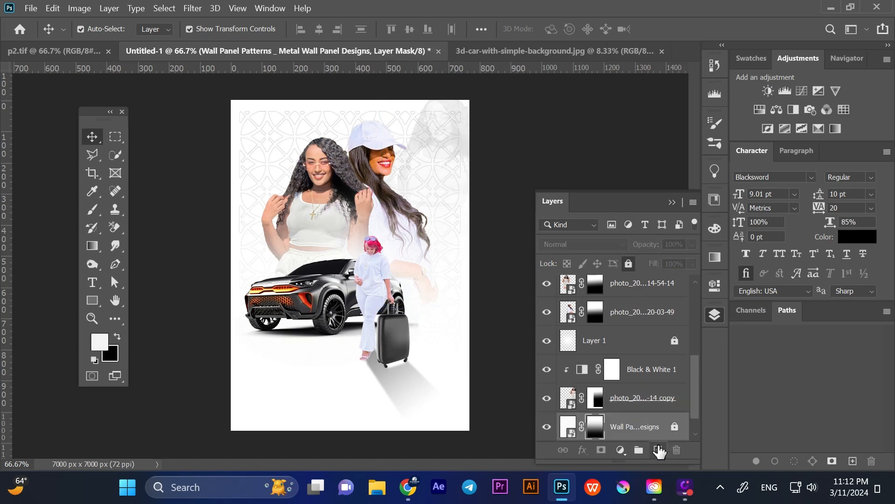
click(657, 450)
click(93, 210)
click(99, 342)
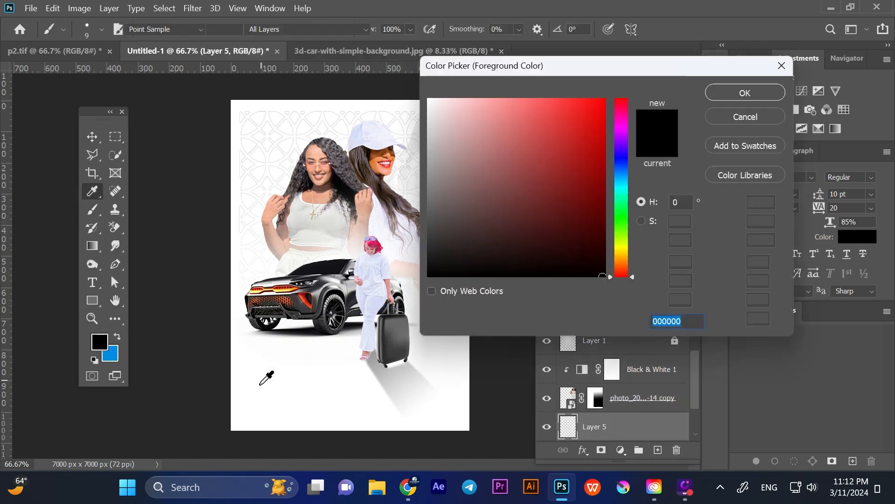
click(260, 380)
click(745, 93)
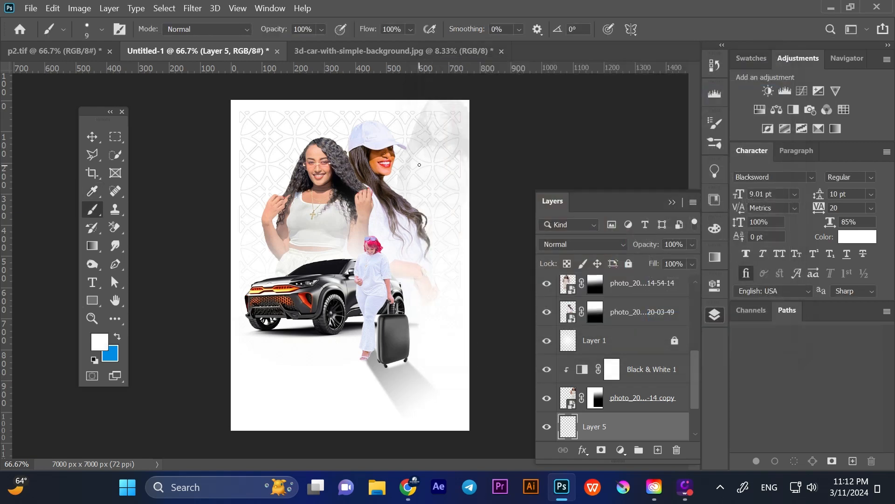
Paint white behind the faded portrait on the new layer using a 400 px soft round brush with 0% hardness
key(bracketright)
key(bracketright)
key(bracketright)
key(bracketright)
key(bracketright)
key(bracketright)
key(bracketright)
key(bracketright)
key(bracketright)
key(bracketright)
key(bracketright)
click(101, 30)
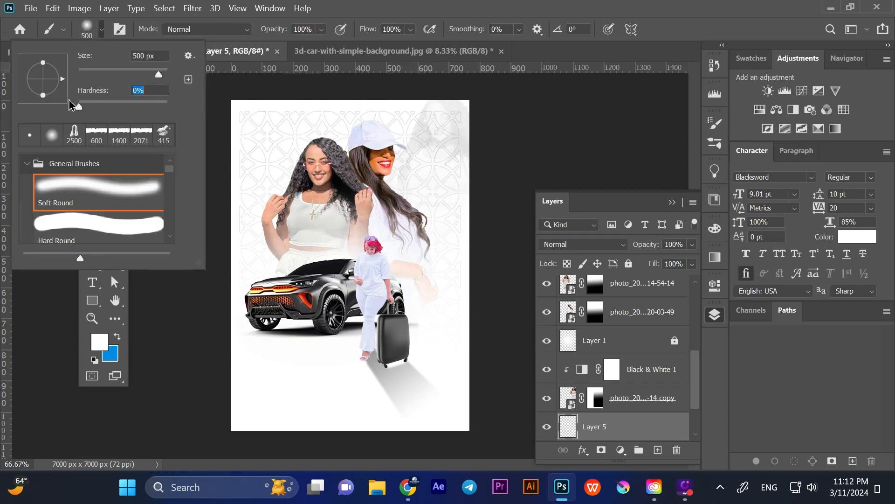
key(Return)
key(bracketleft)
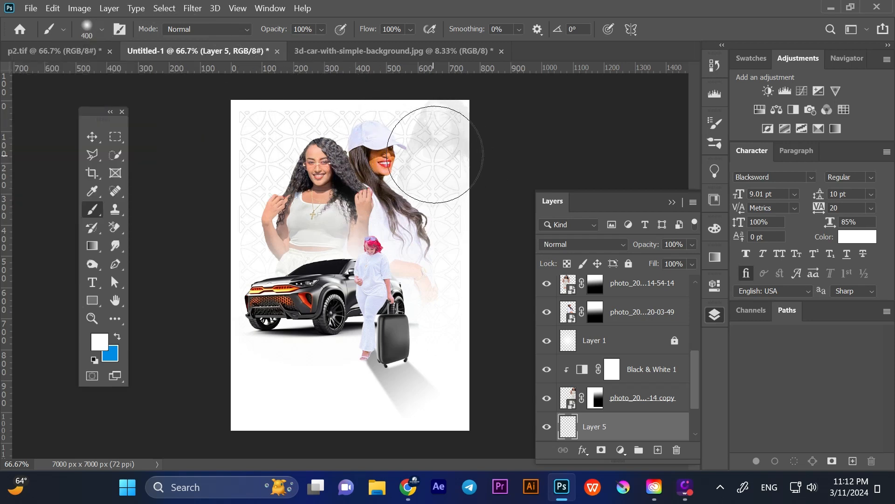
click(437, 137)
key(bracketright)
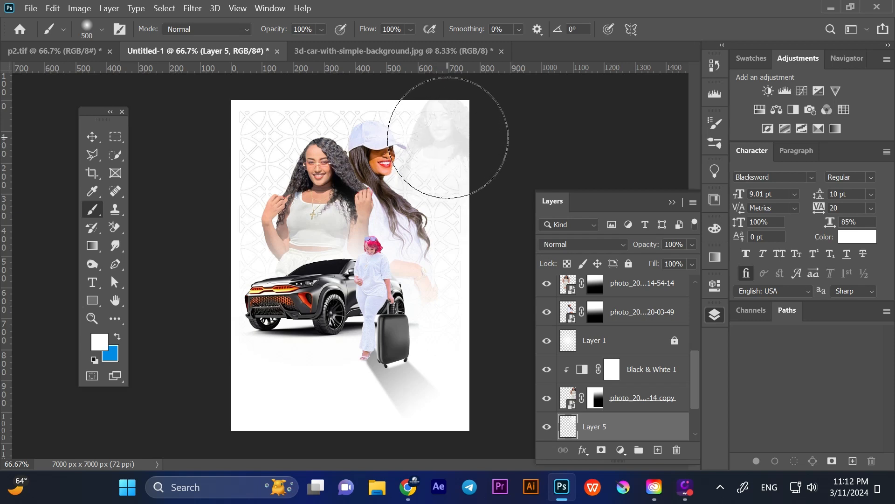
Reduce the fill of the faded monochrome portrait to 39%
click(92, 137)
click(418, 318)
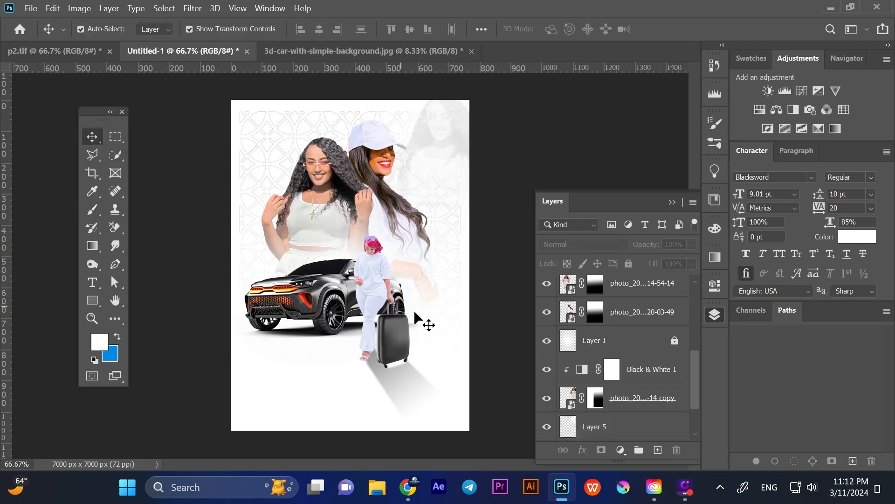
click(456, 140)
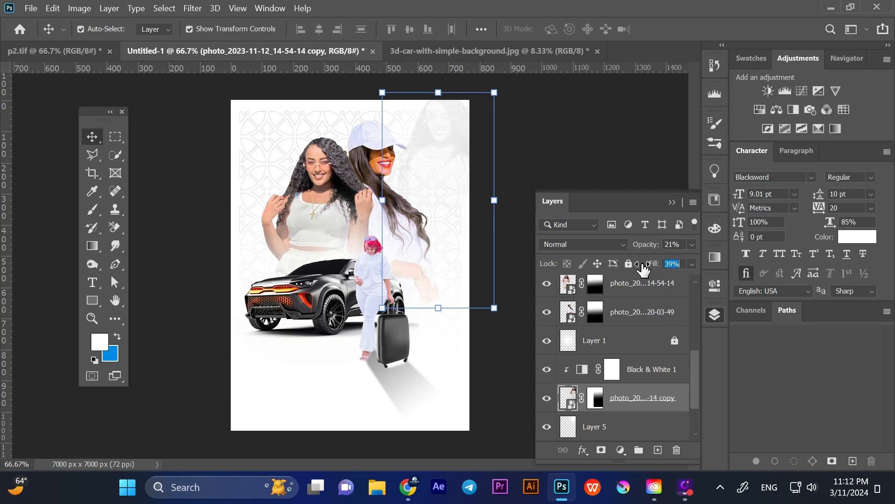
click(539, 179)
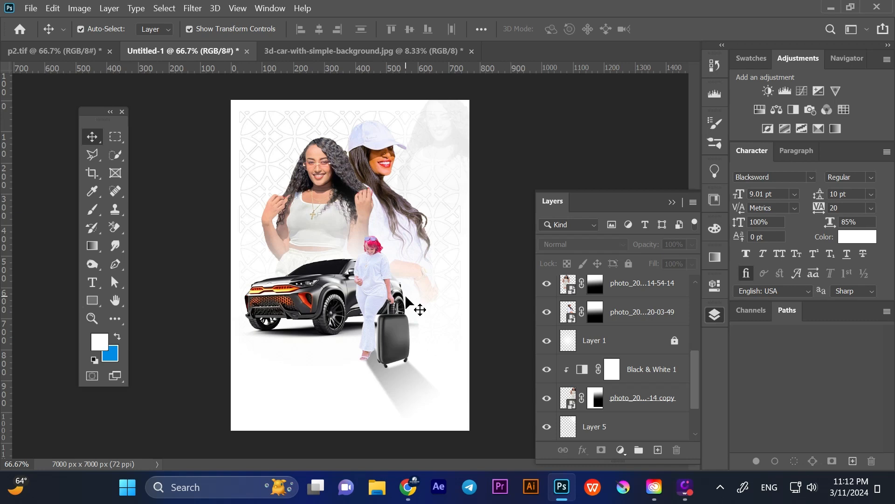
Draw a small circle with the Ellipse tool on the white area below the car
click(92, 304)
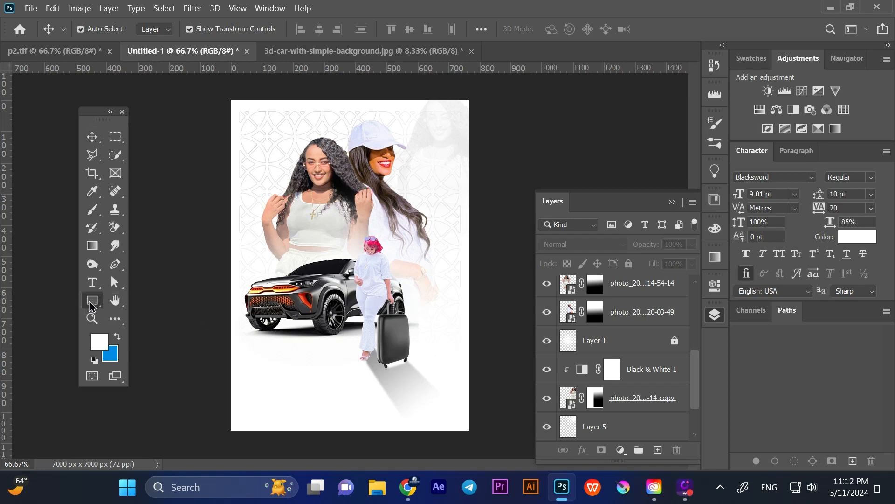
key(shift+u)
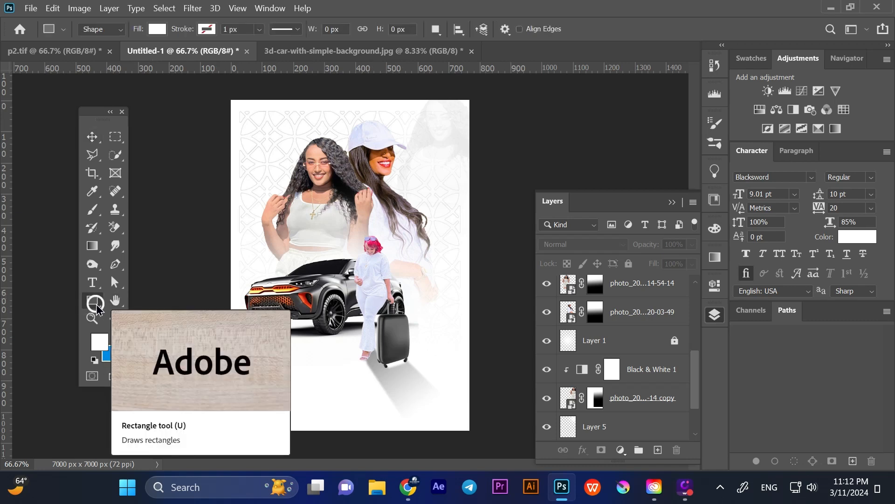
right_click(95, 306)
click(140, 330)
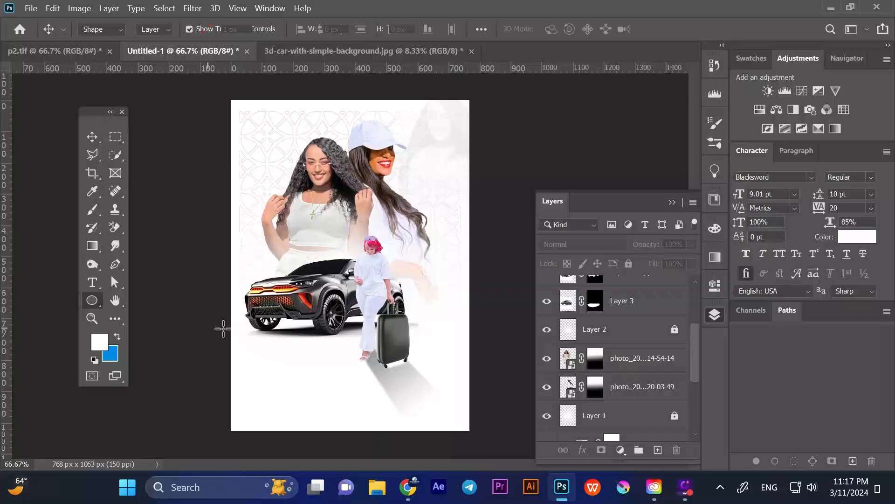
drag(278, 359, 364, 401)
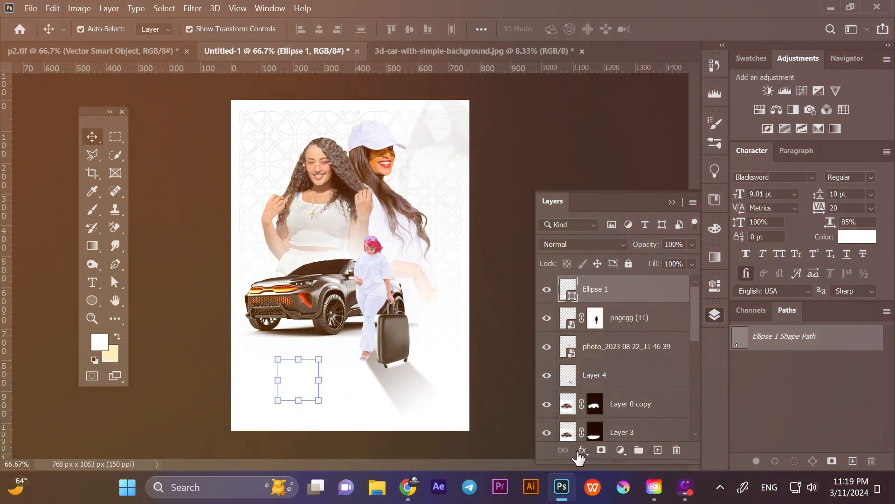
Add a gradient overlay to the circle and use orange ff4200 for the gradient's first colour stop
click(582, 450)
key(Escape)
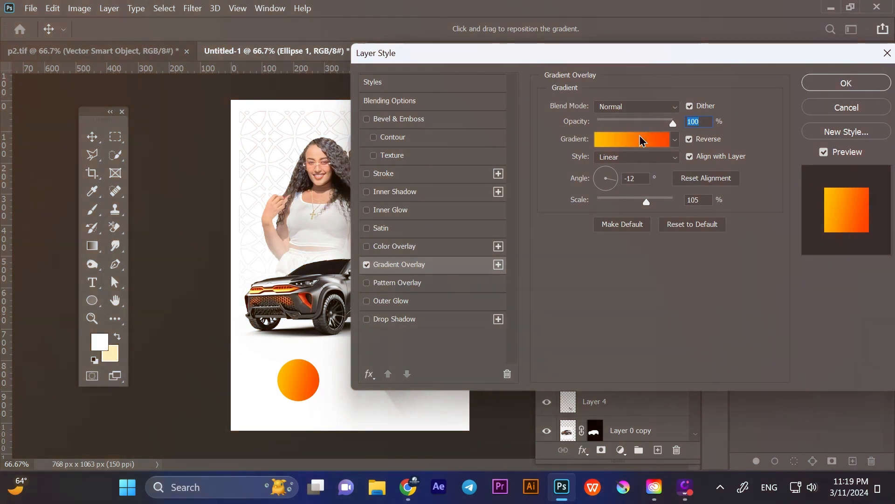
click(640, 136)
click(587, 367)
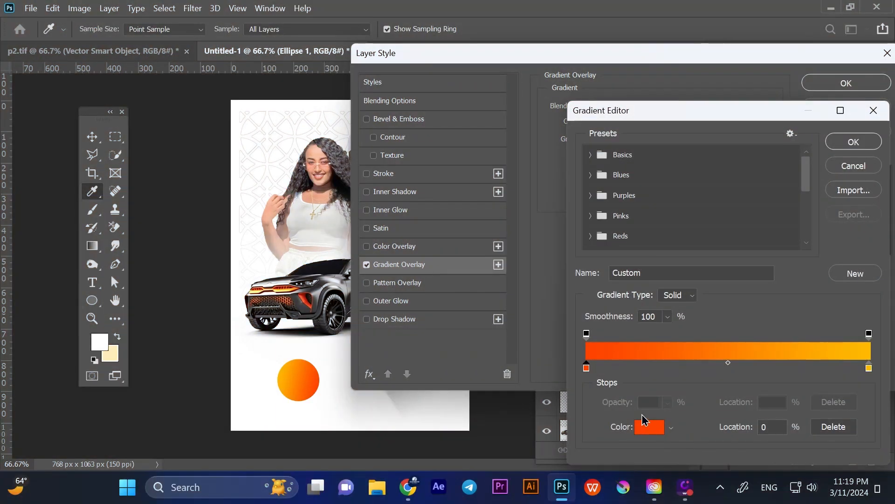
click(647, 425)
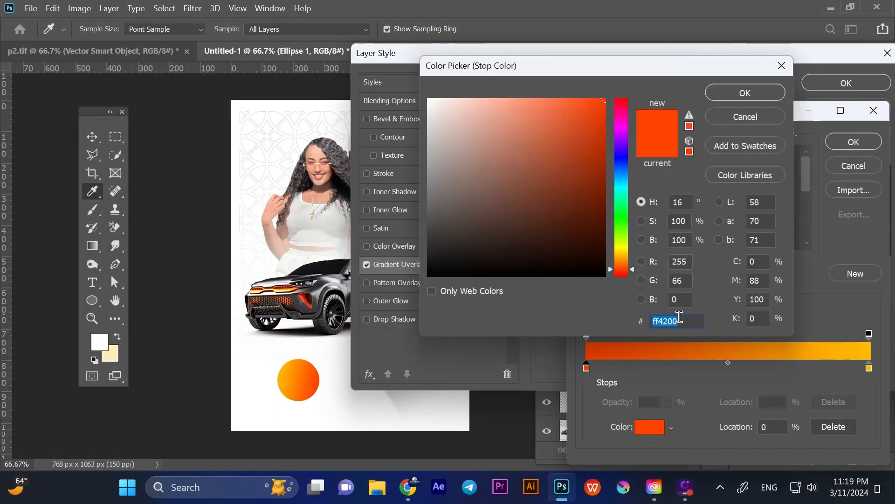
click(741, 93)
Use yellow ffba00 for the last colour stop and apply the linear overlay reversed at -12° and 105% scale
click(869, 368)
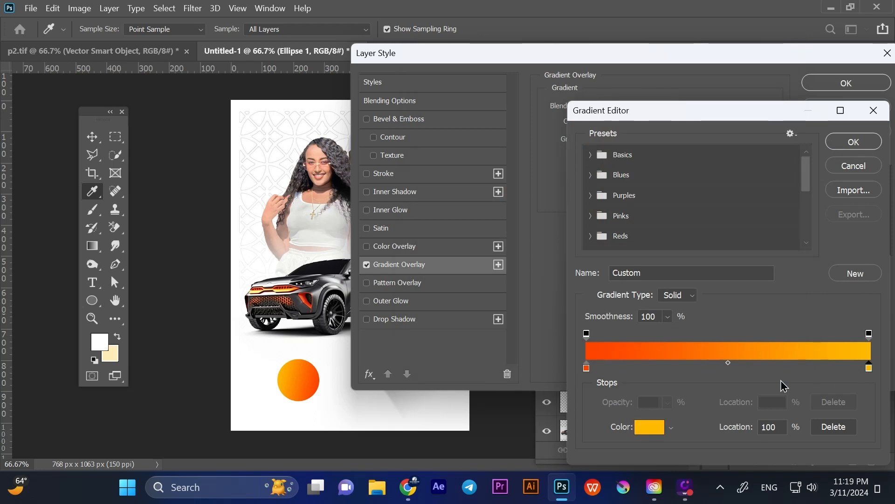
click(649, 427)
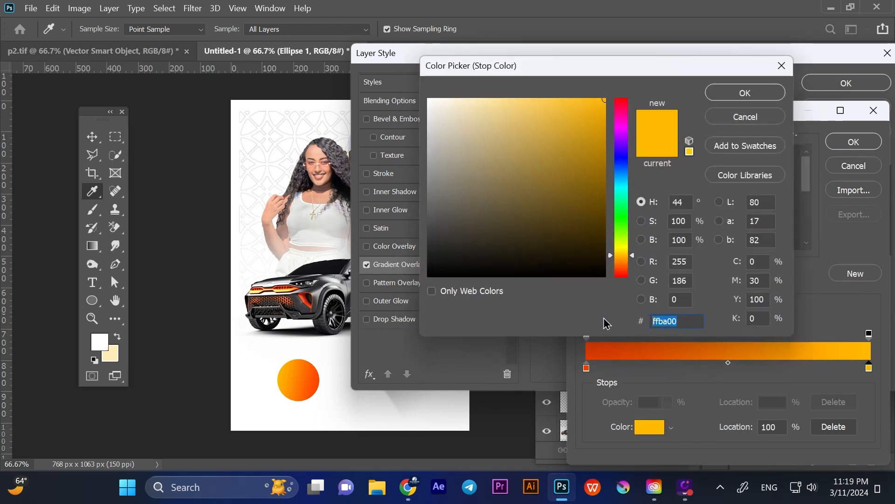
click(745, 93)
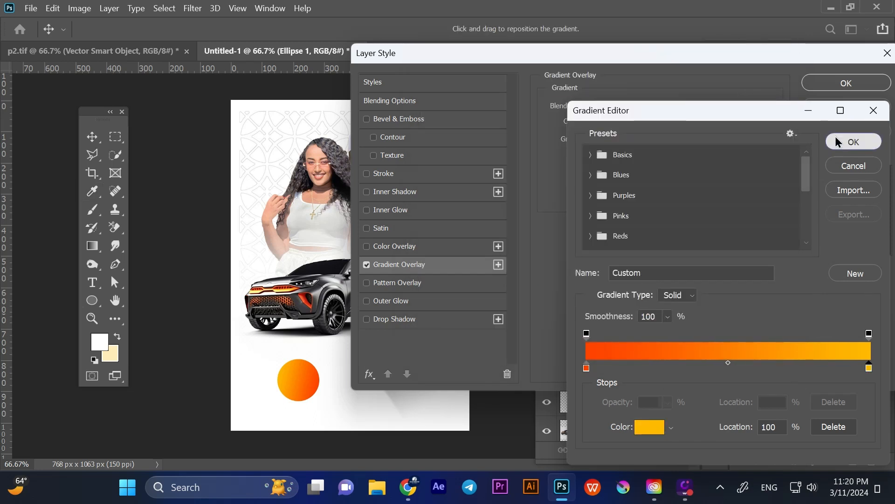
click(851, 141)
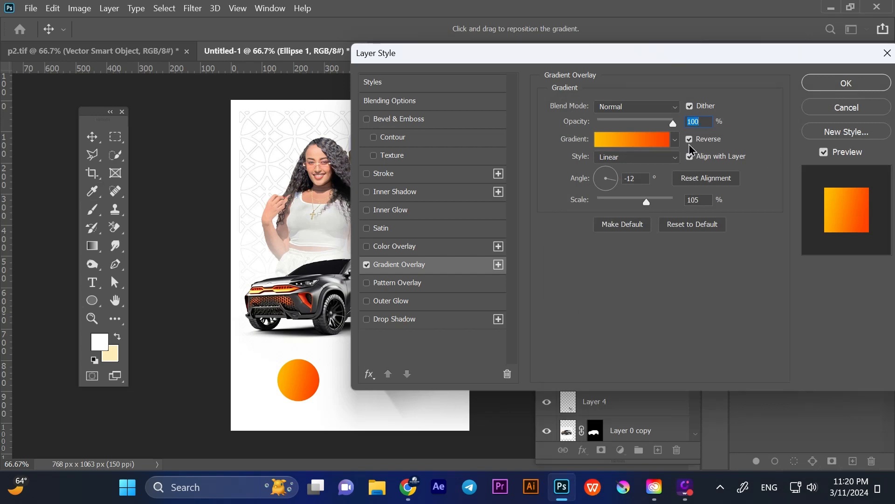
click(690, 140)
click(689, 139)
click(847, 83)
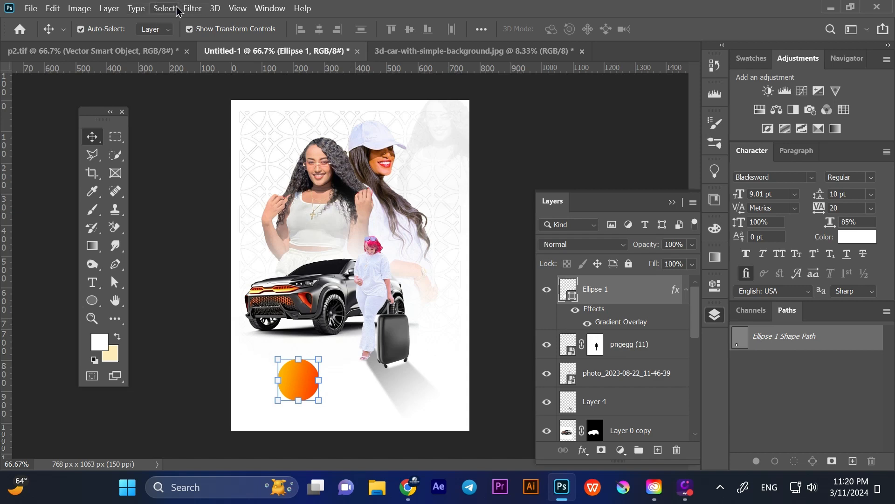
Convert the gradient circle to a smart object and apply a Gaussian Blur with a 4.8-pixel radius
click(192, 8)
mouse_move(304, 156)
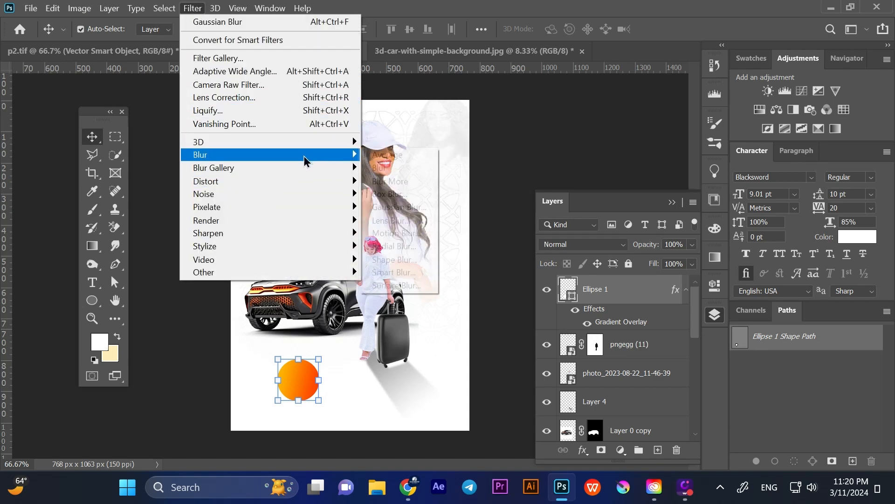
click(388, 206)
click(435, 203)
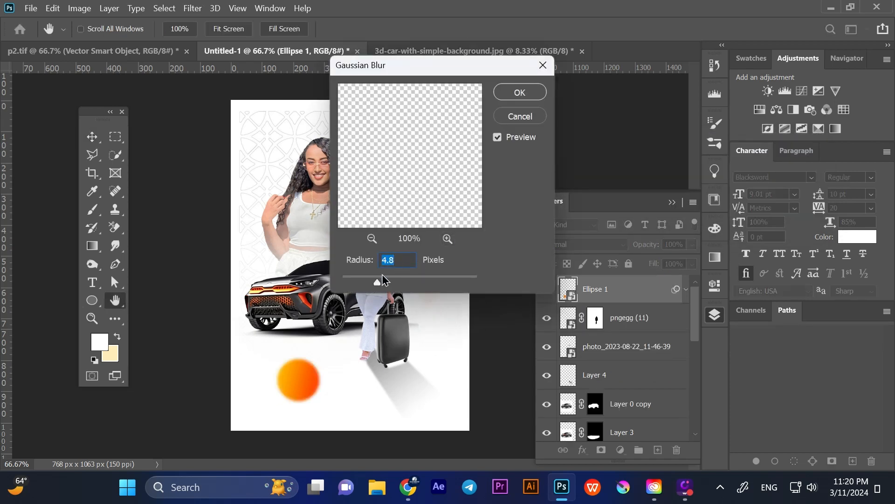
click(520, 92)
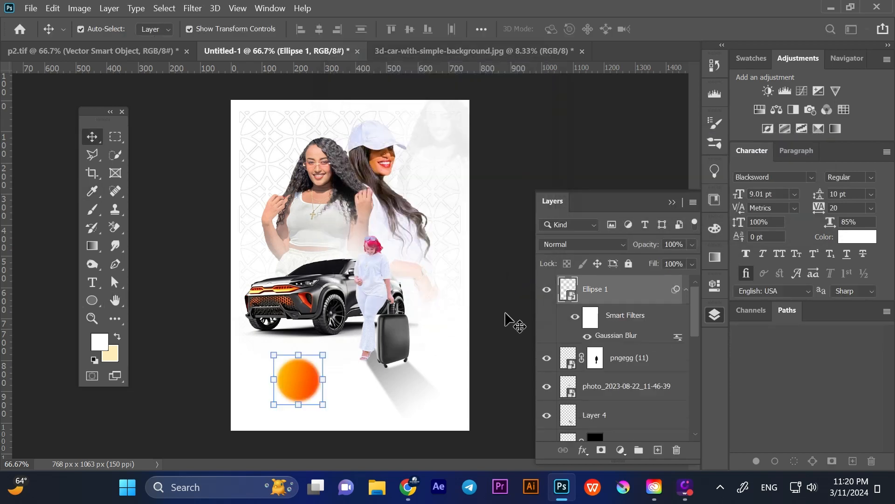
click(492, 335)
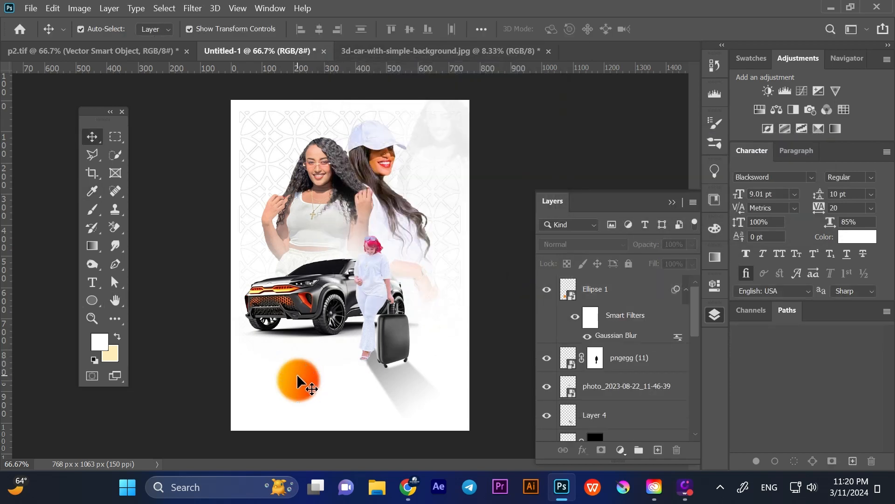
Move the blurred circle to the capped woman's head and reorder its layer beneath both women's photos
scroll(303, 370, up, 1)
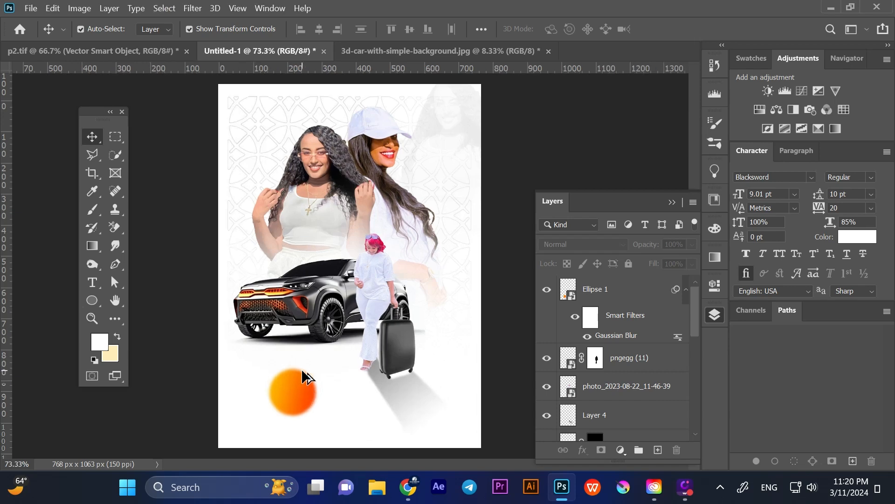
scroll(304, 376, down, 1)
click(308, 383)
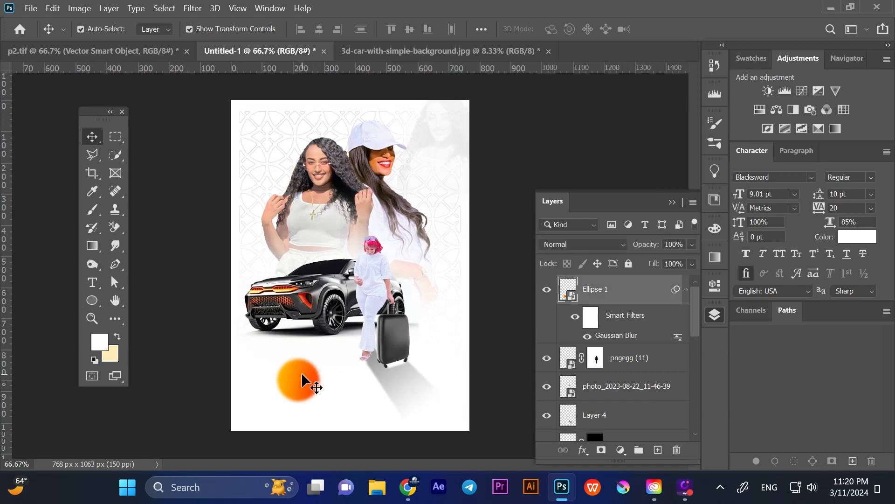
drag(301, 379, 376, 126)
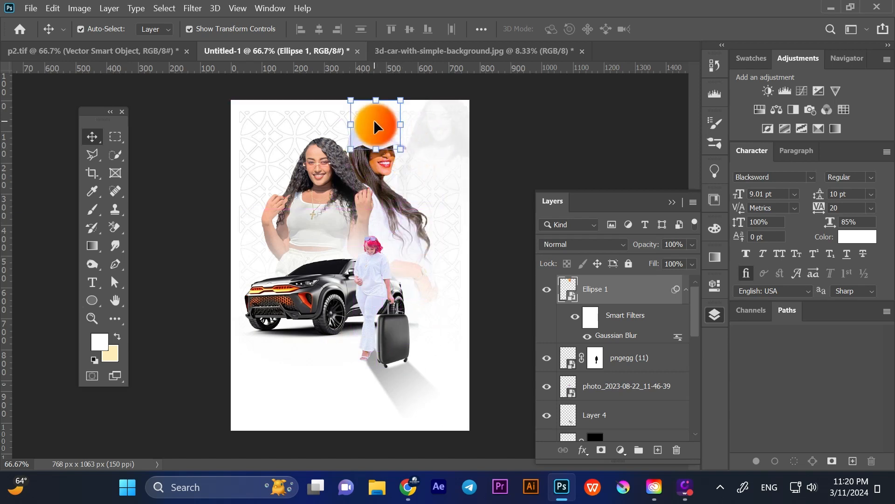
key(ctrl+bracketleft)
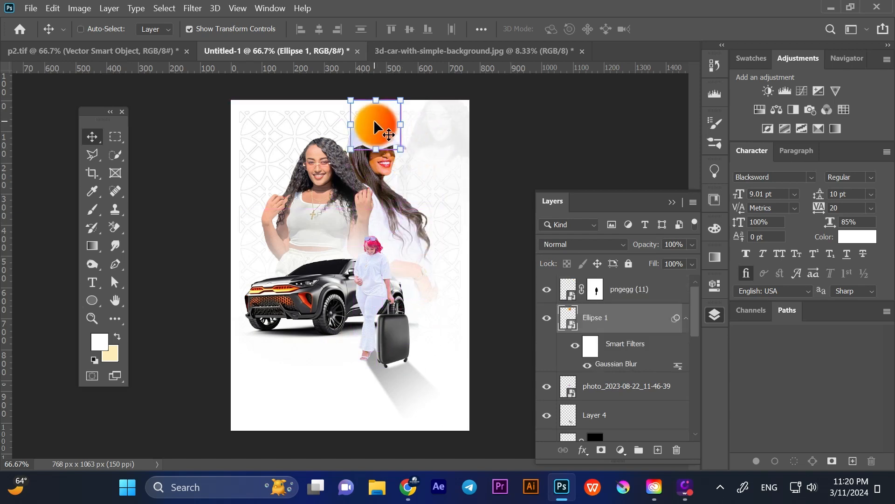
drag(612, 327, 606, 356)
drag(376, 112, 362, 112)
Shift the curly-haired and capped women's photos slightly down, and nudge the capped woman a little to the right
click(384, 196)
shift+drag(318, 156, 318, 164)
click(486, 227)
drag(381, 189, 386, 200)
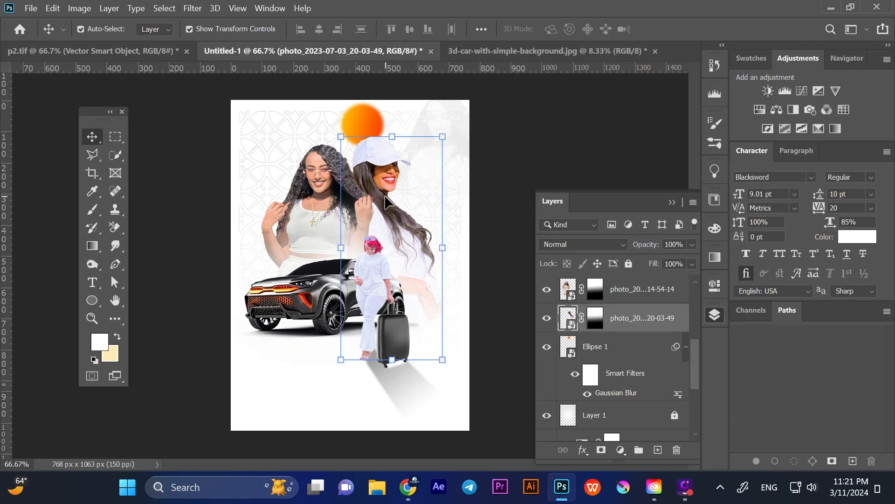
Duplicate the blurred circle at the poster's left edge behind the car, scaled to 110.67% and rotated -4.77°
drag(360, 128, 273, 275)
key(ctrl+t)
key(Return)
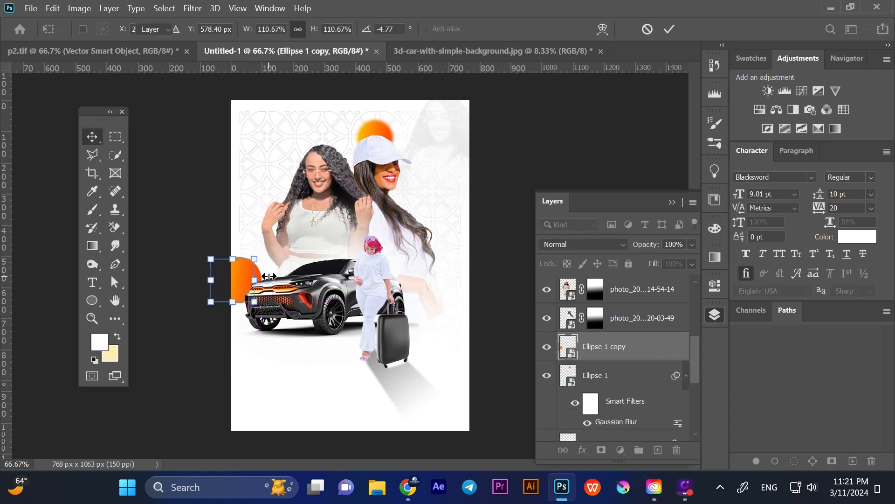
Place further circle copies behind the curly-haired woman's shoulder, at the poster's right edge, and in small size on top of the suitcase
click(377, 129)
alt+drag(379, 134, 395, 325)
click(488, 211)
key(ctrl+shift+])
key(Return)
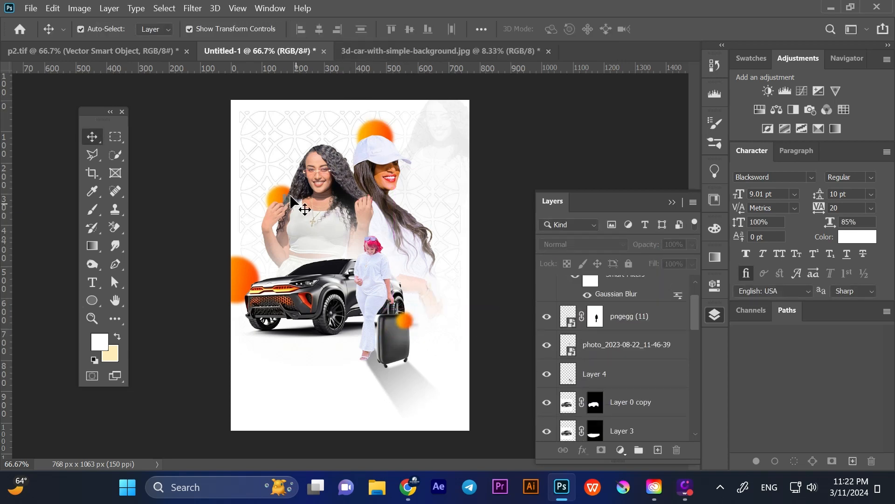
alt+drag(277, 192, 466, 225)
click(451, 230)
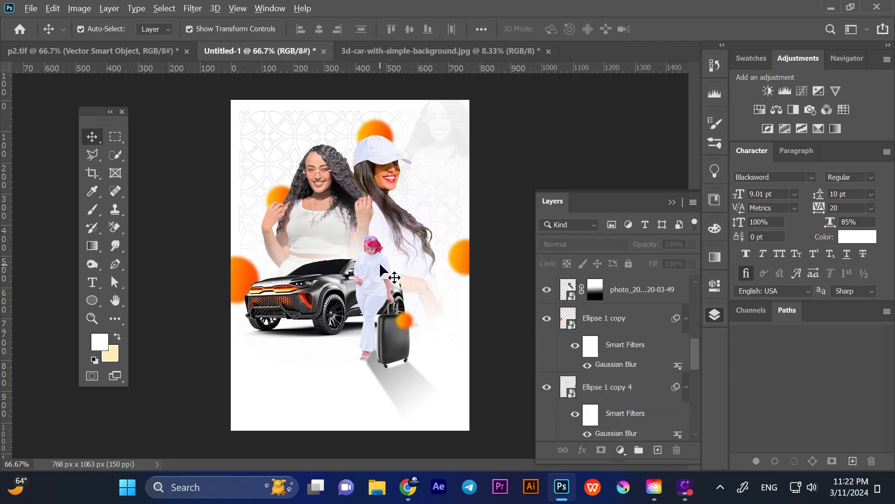
Clip a colorized Hue/Saturation adjustment to the pink-haired woman's photo with hue 24 and saturation 78
scroll(380, 262, up, 10)
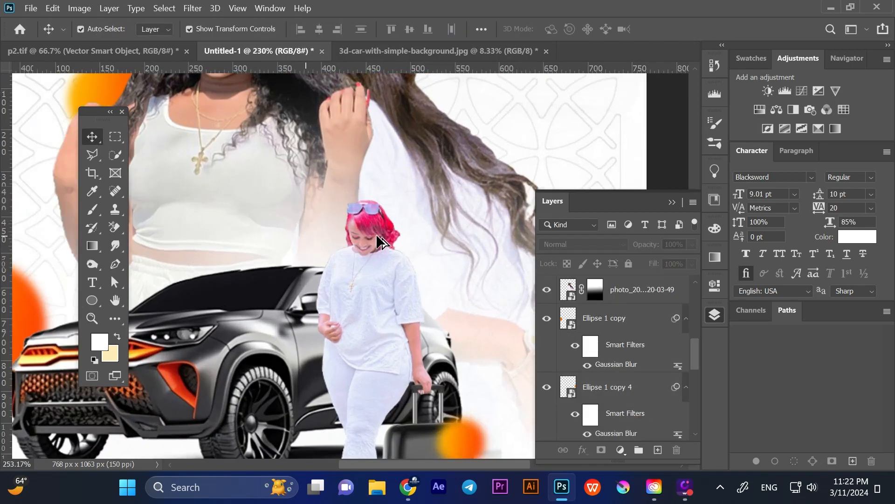
click(373, 246)
scroll(377, 229, up, 1)
click(620, 450)
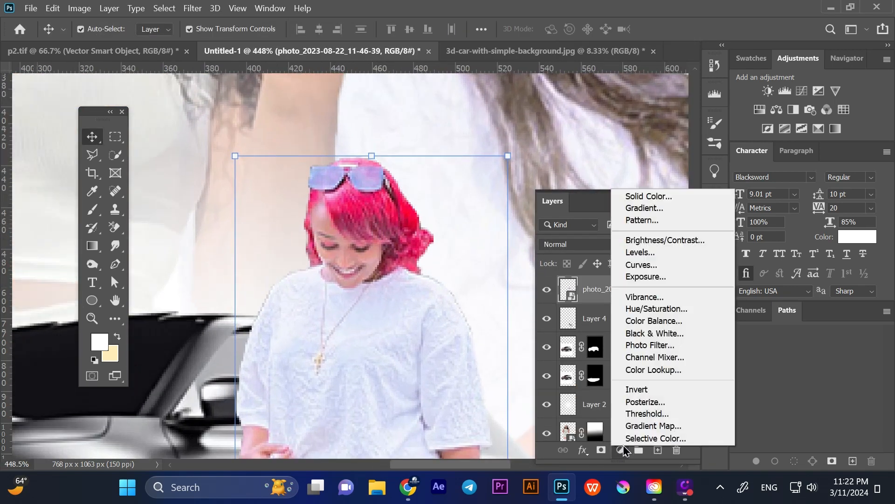
click(653, 309)
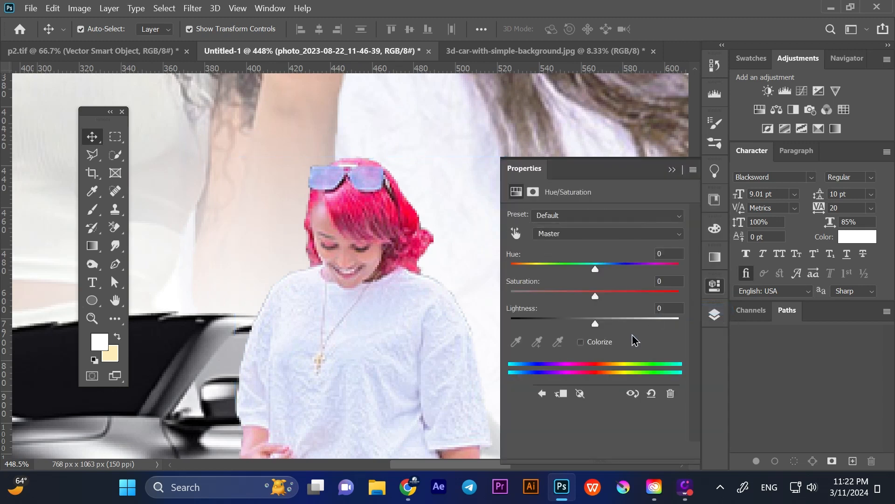
click(581, 342)
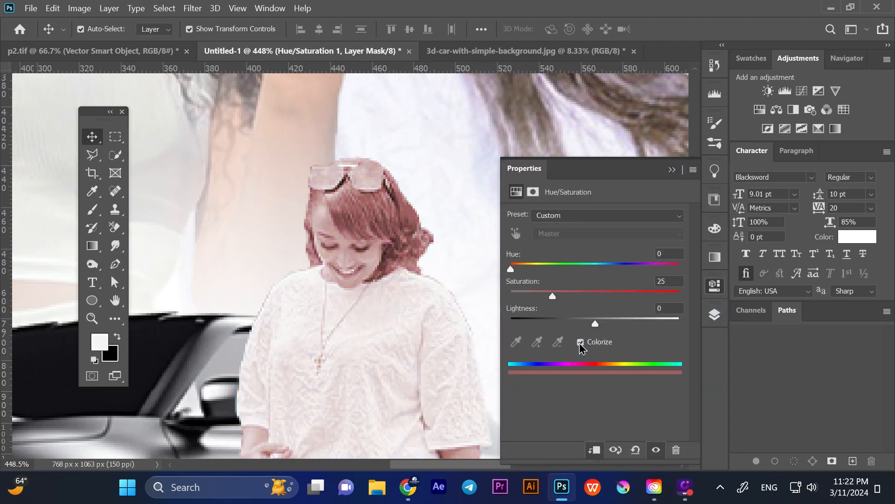
drag(552, 296, 642, 296)
drag(515, 273, 523, 271)
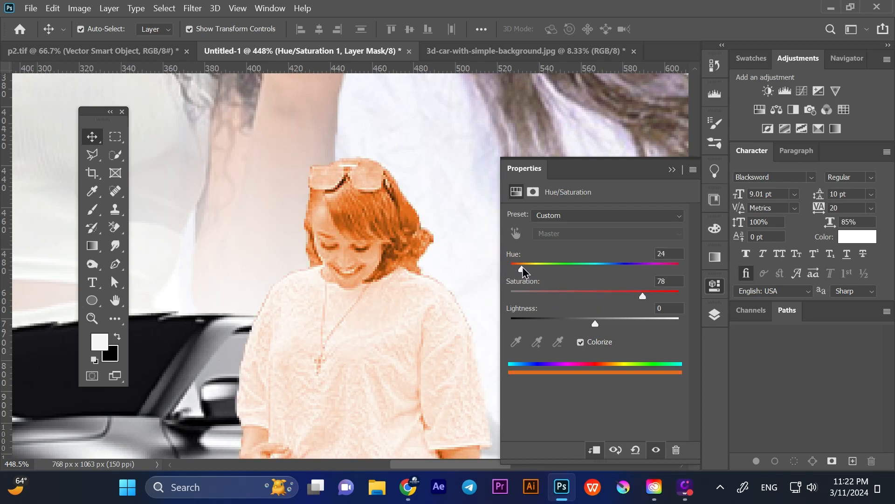
Invert the mask of the Hue/Saturation layer clipped to the pink-haired woman to black, keeping the Normal blend mode
click(672, 170)
click(715, 285)
click(715, 314)
click(604, 242)
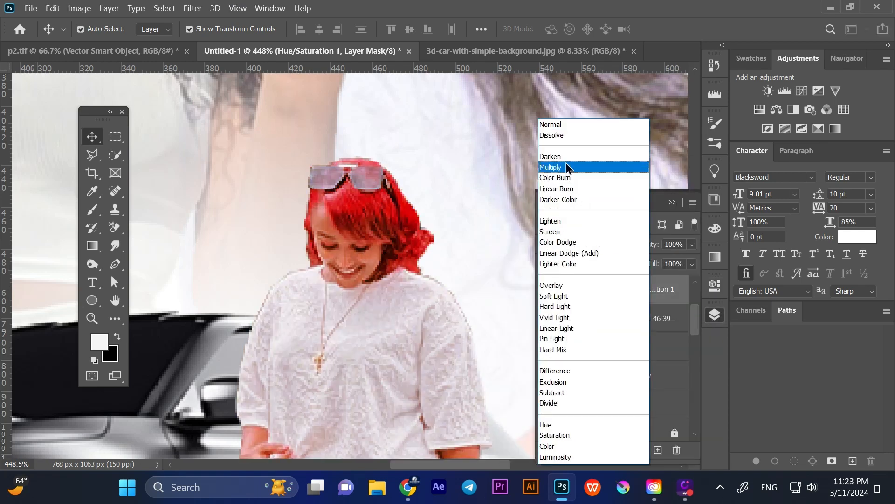
click(660, 205)
key(ctrl+i)
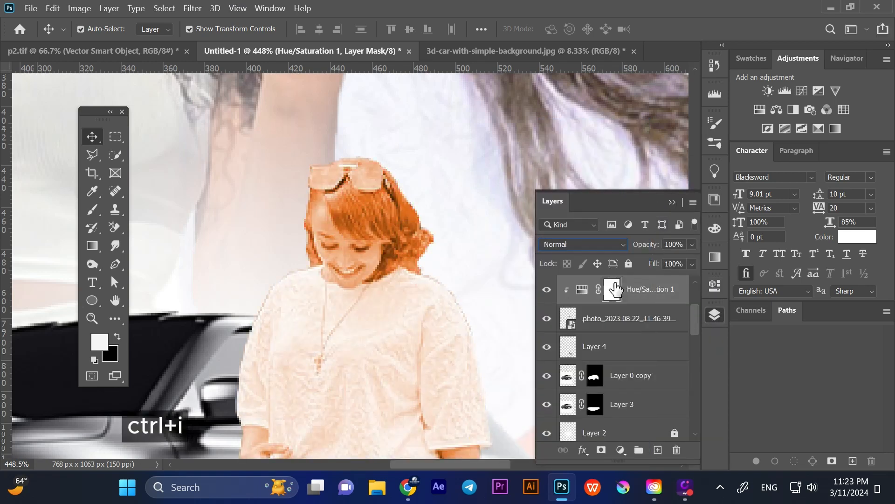
key(ctrl+i)
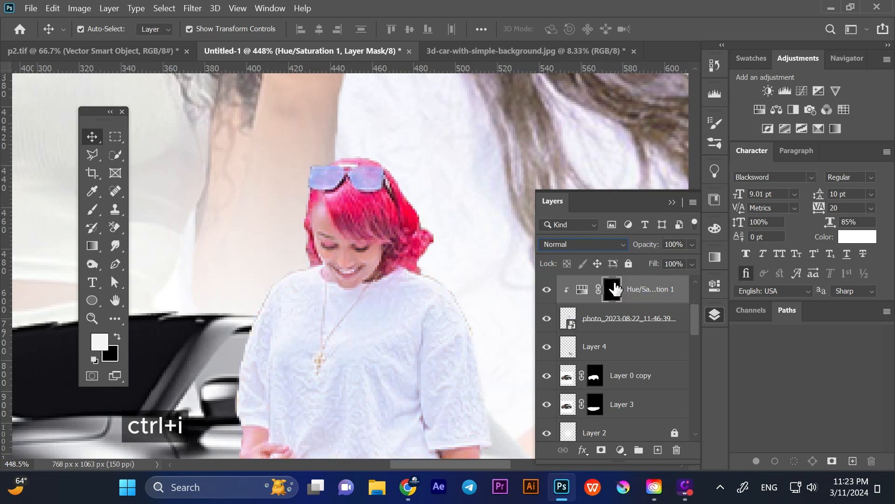
Paint the Hue/Saturation mask white over the pink-haired woman's fringe, crown and long side of hair with a small 3 px brush
click(96, 210)
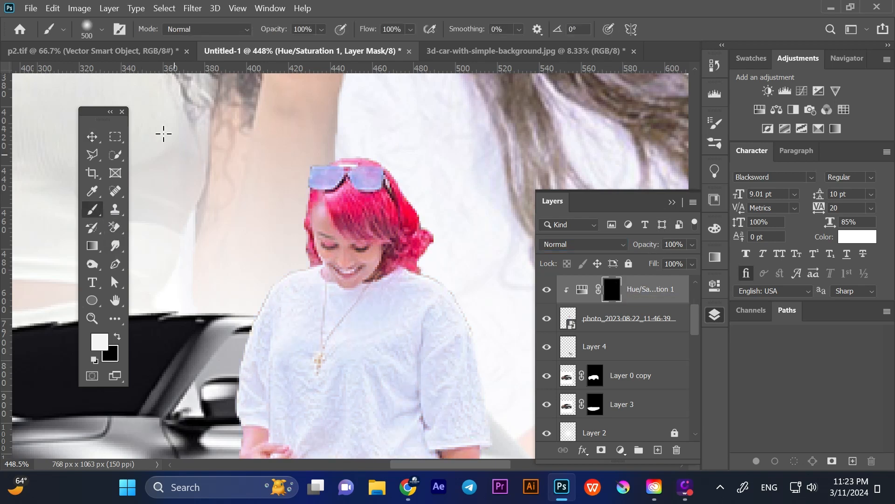
click(100, 31)
drag(79, 105, 170, 104)
drag(163, 75, 85, 74)
click(264, 157)
mouse_move(366, 218)
mouse_down()
mouse_move(380, 220)
mouse_move(352, 205)
mouse_up()
key(bracketleft)
scroll(367, 223, up, 4)
mouse_move(405, 254)
mouse_down()
mouse_move(457, 248)
mouse_move(427, 214)
mouse_move(400, 201)
mouse_move(338, 177)
mouse_move(319, 190)
mouse_move(341, 241)
mouse_move(340, 220)
mouse_move(401, 236)
mouse_move(411, 245)
mouse_move(401, 253)
mouse_move(438, 285)
mouse_move(428, 282)
mouse_move(450, 247)
mouse_move(402, 143)
mouse_move(348, 128)
mouse_move(398, 140)
mouse_up()
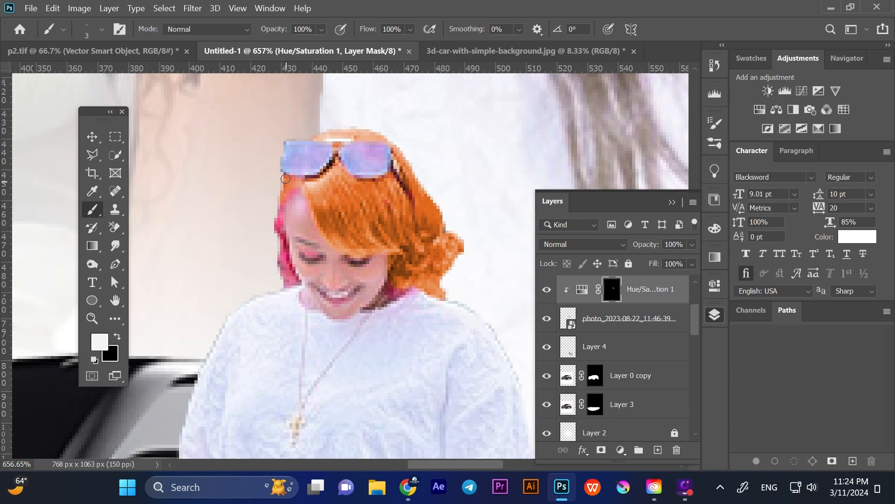
Paint the mask white over the remaining pink strands beside her face, using a 4 px brush, and deselect the layer
mouse_move(286, 178)
mouse_down()
mouse_move(279, 222)
mouse_move(294, 282)
mouse_move(285, 247)
mouse_up()
right_click(281, 225)
click(349, 294)
click(282, 207)
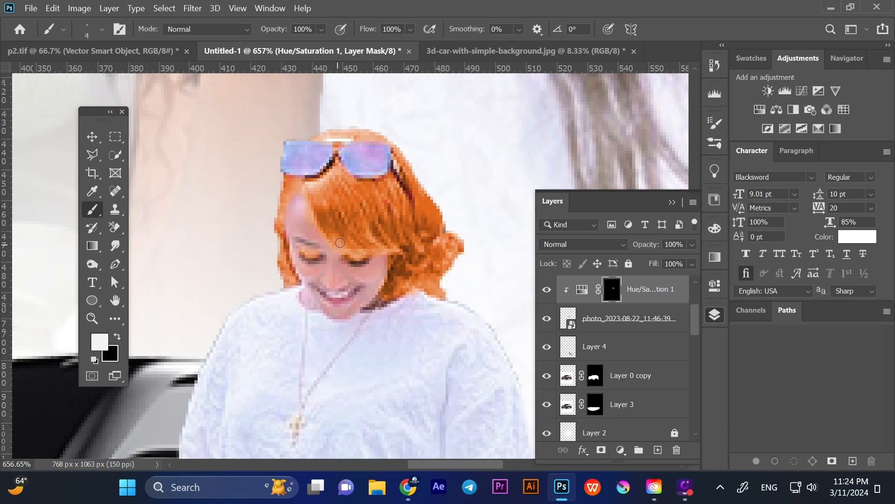
scroll(411, 214, down, 10)
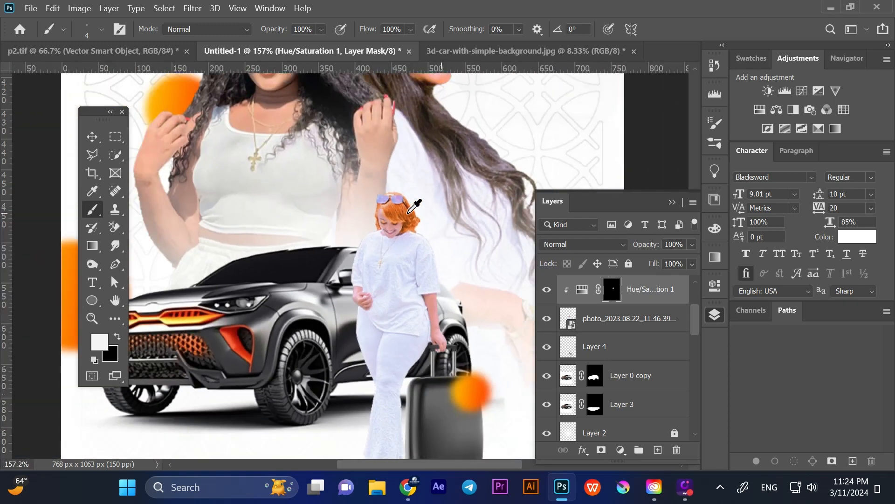
click(89, 138)
click(61, 124)
Apply the Camera Raw Filter to the curly-haired woman's photo with Shadows +14, Whites -21 and Blacks +6
scroll(288, 156, down, 2)
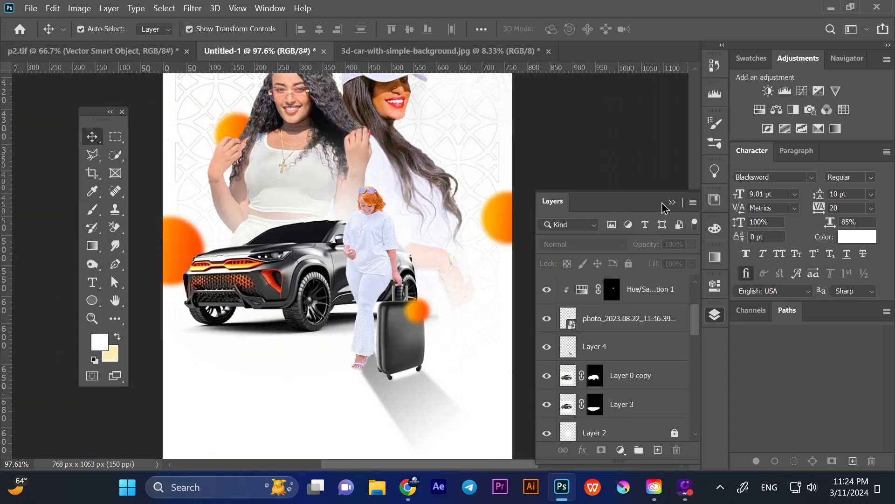
scroll(469, 157, down, 3)
scroll(460, 158, up, 3)
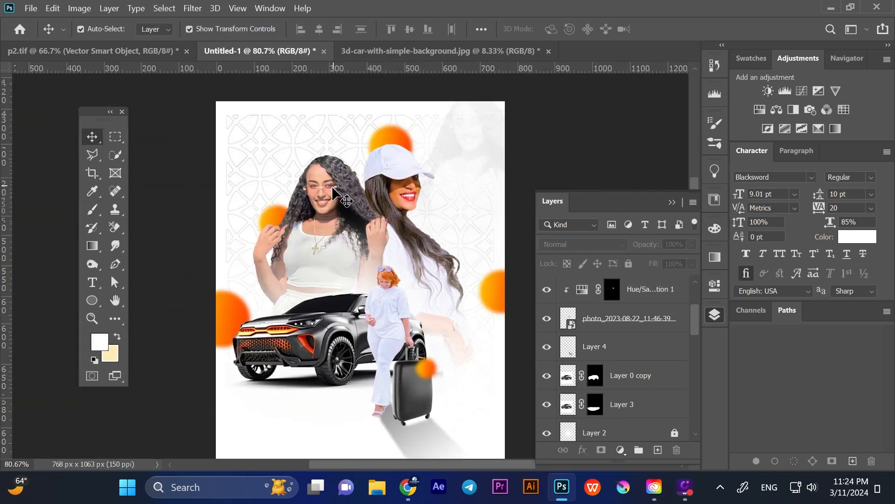
click(335, 191)
click(192, 7)
mouse_move(208, 158)
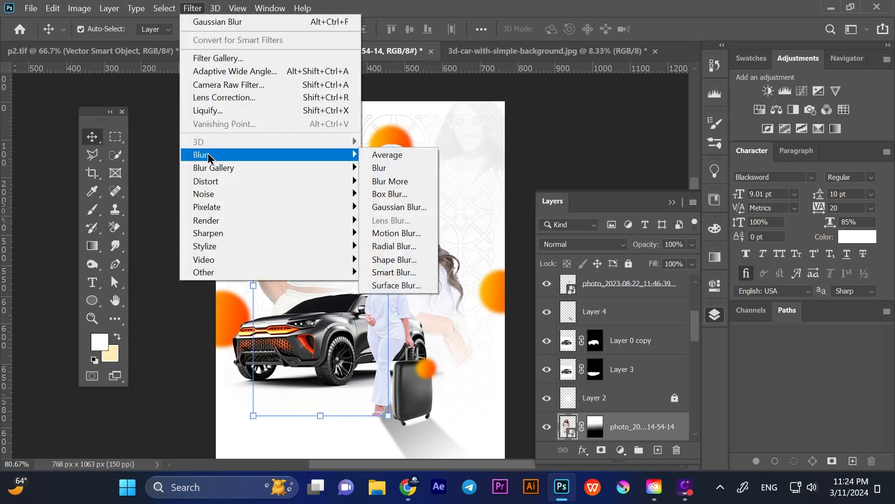
click(229, 85)
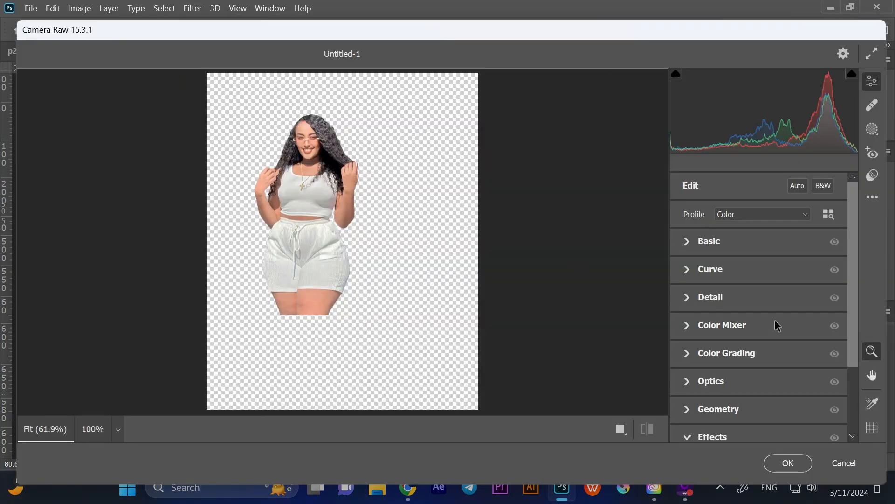
click(690, 246)
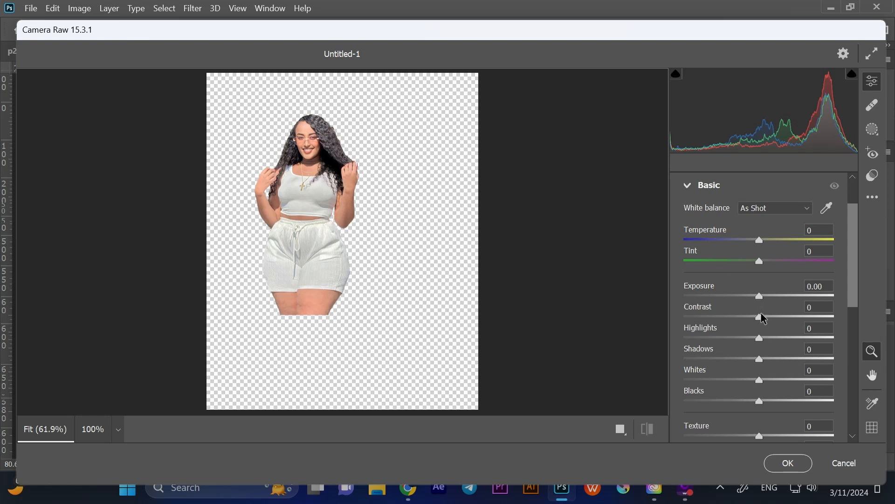
drag(764, 319, 763, 401)
scroll(770, 400, down, 3)
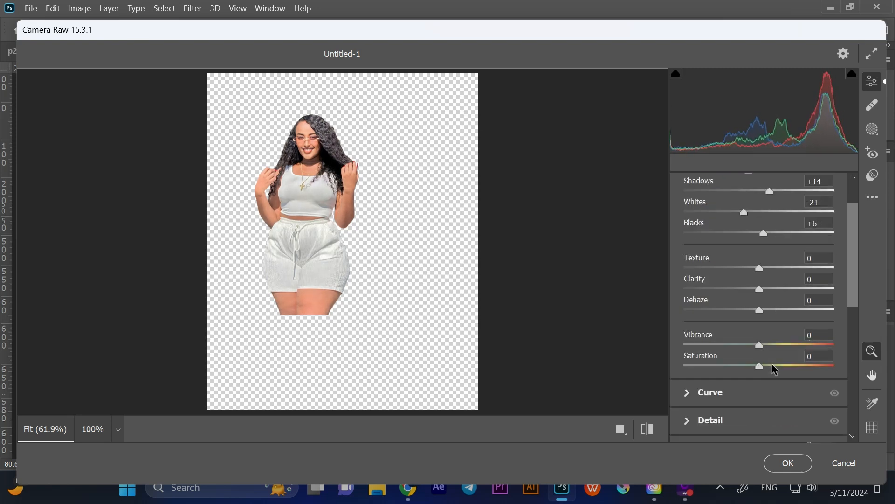
Set Texture +13, Clarity +31, Dehaze +20, Sharpening 12 and Noise Reduction 8 in Camera Raw, and apply the filter
drag(761, 293, 783, 291)
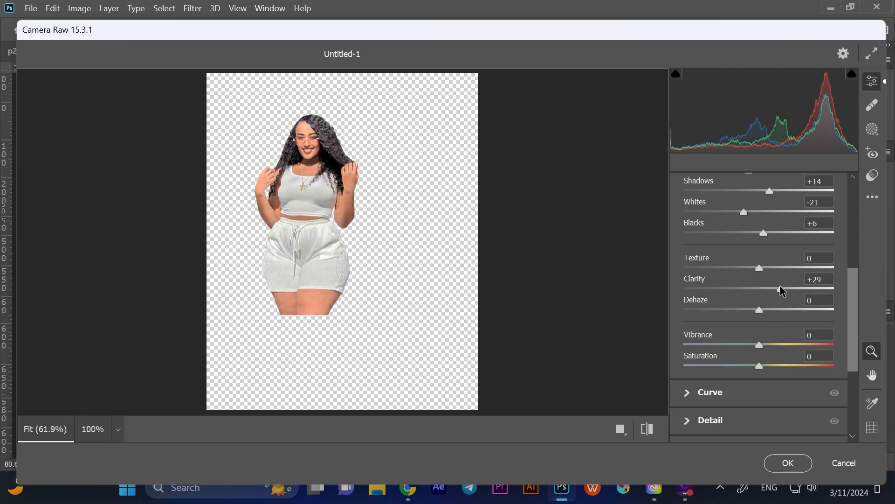
drag(748, 268, 772, 273)
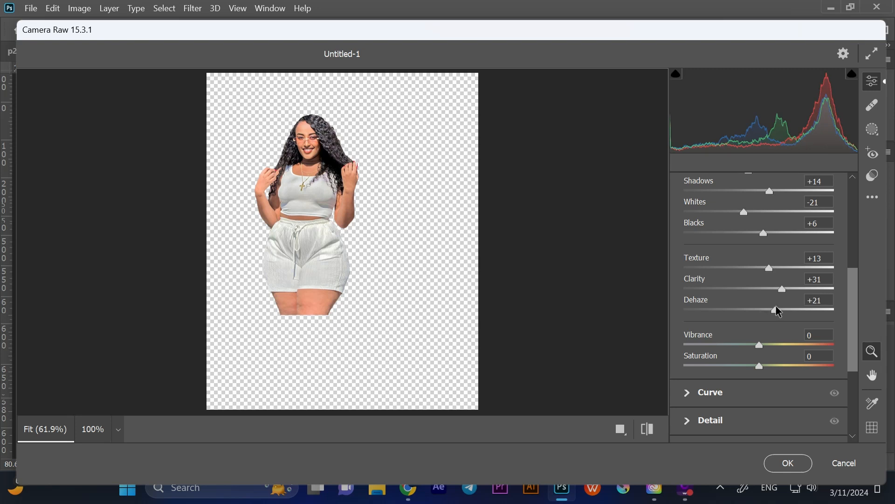
scroll(777, 312, down, 3)
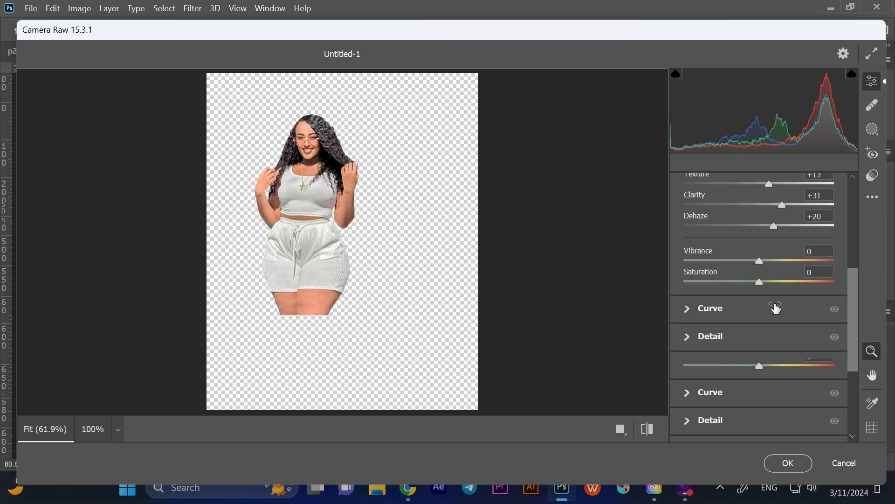
click(690, 339)
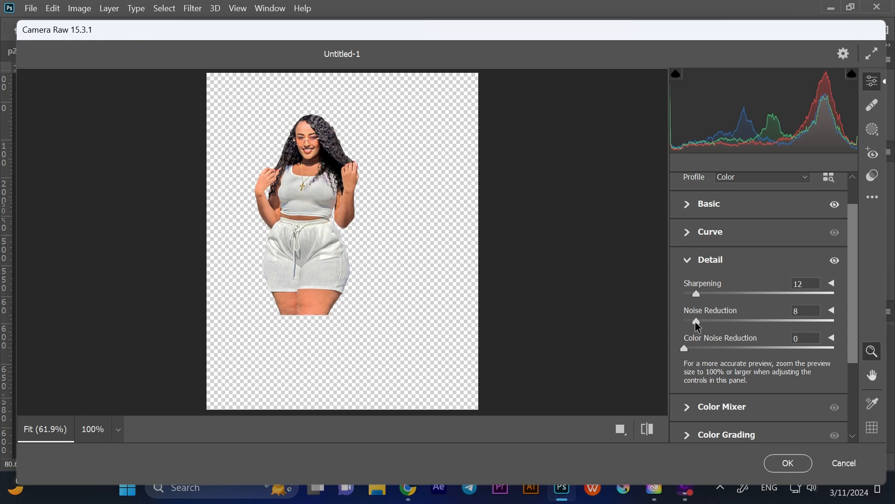
click(689, 266)
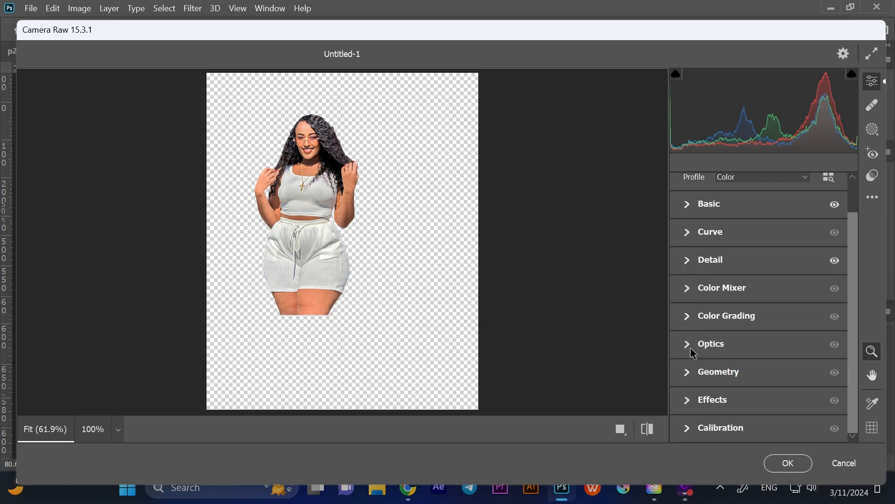
click(695, 402)
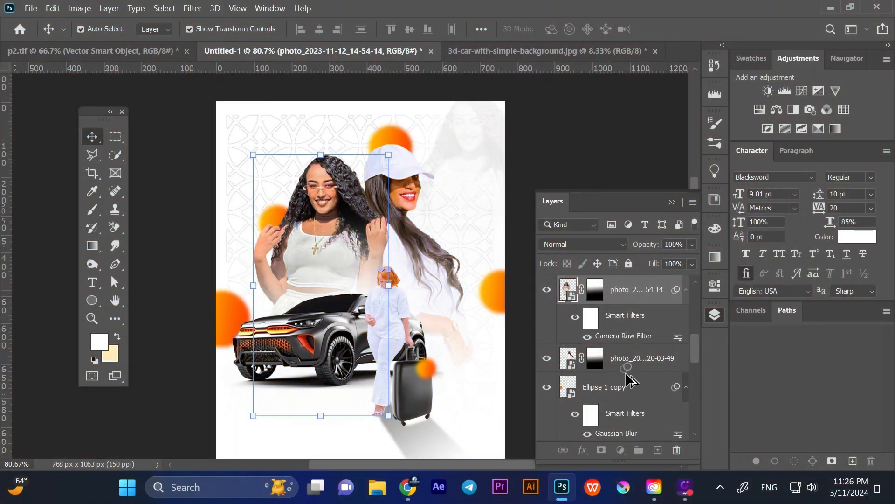
Copy the curly-haired woman's Camera Raw smart filter to the photos of the capped woman and the woman with the suitcase
scroll(620, 369, up, 3)
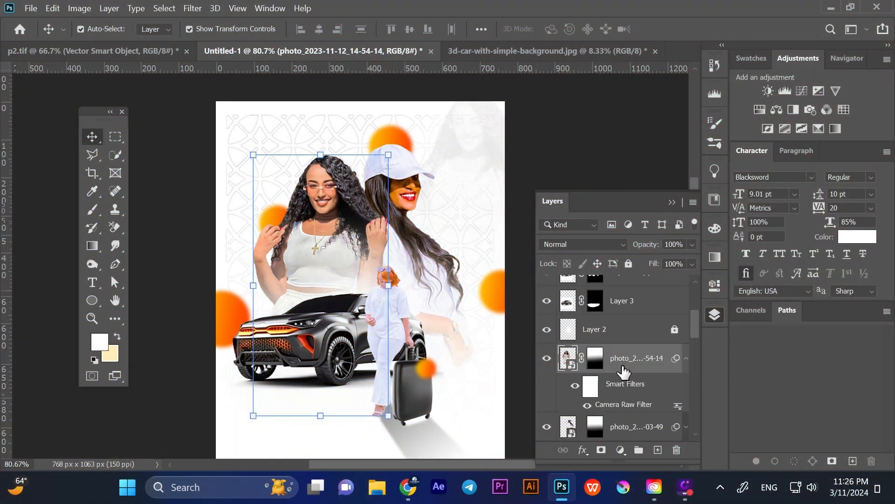
scroll(621, 355, up, 2)
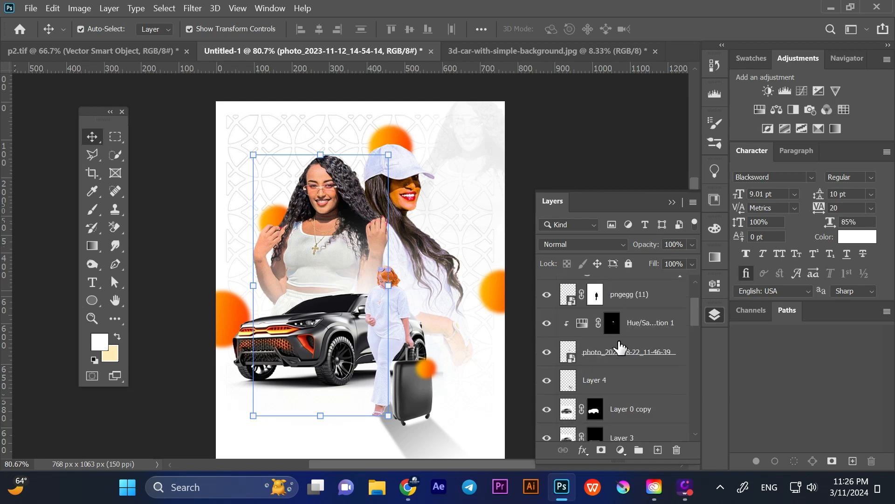
scroll(621, 349, down, 2)
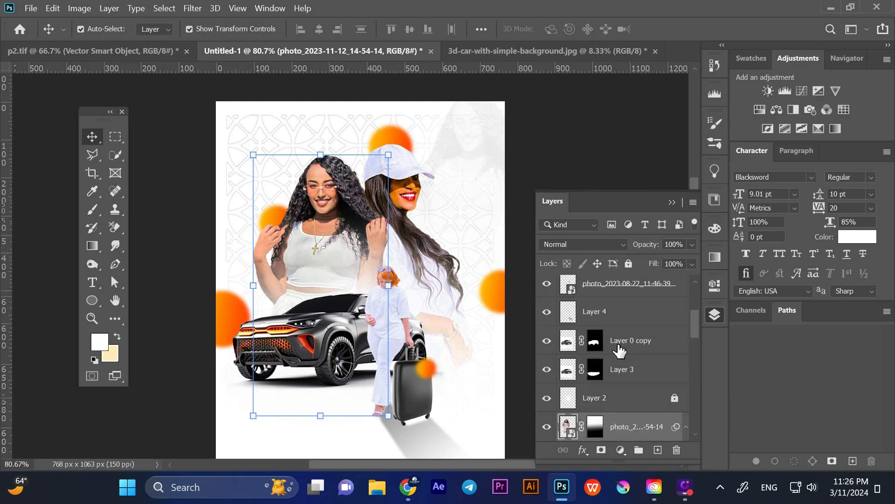
scroll(620, 396, down, 2)
scroll(621, 397, up, 2)
scroll(646, 422, down, 2)
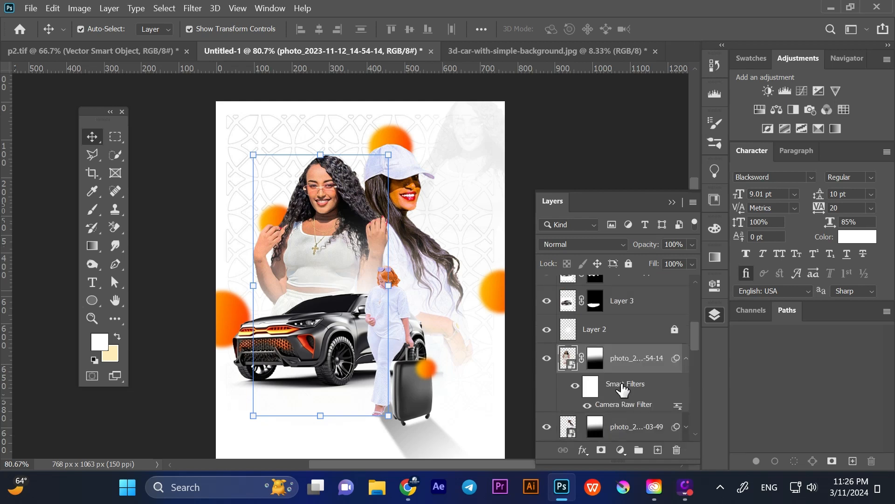
scroll(621, 299, up, 2)
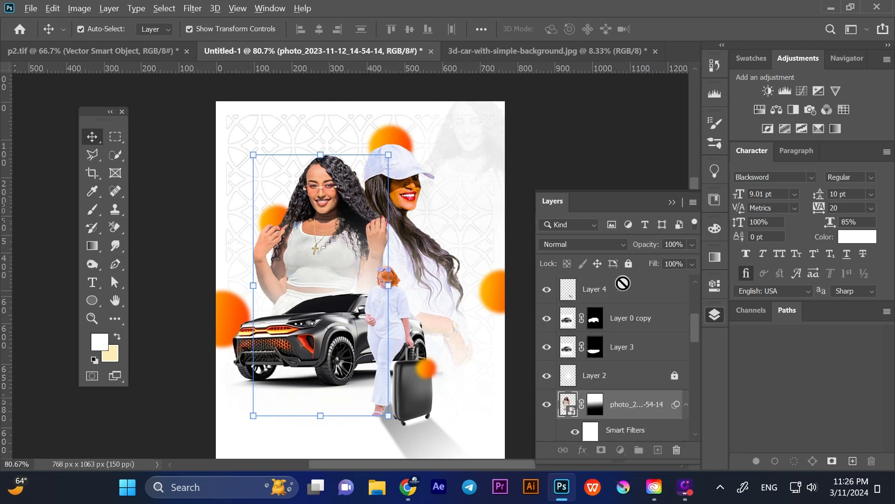
drag(620, 301, 615, 322)
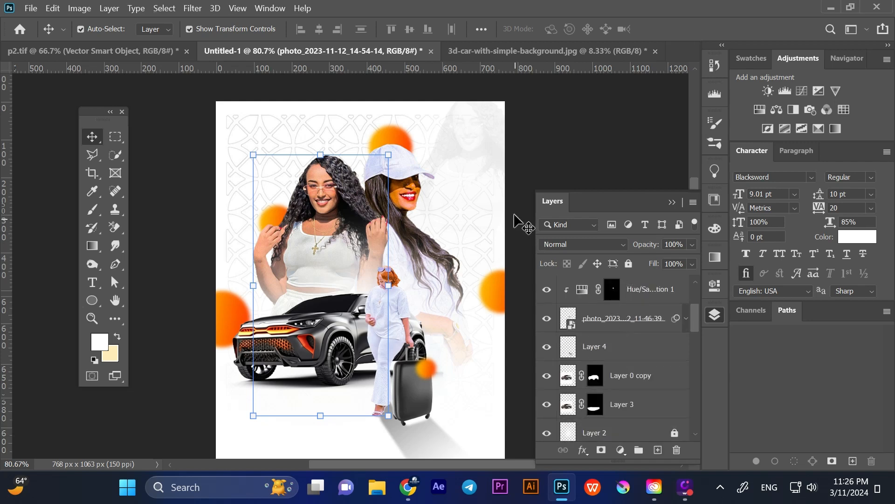
click(525, 187)
Select both car layers, Layer 0 copy and Layer 3, and shift them slightly down and to the right
scroll(522, 186, down, 2)
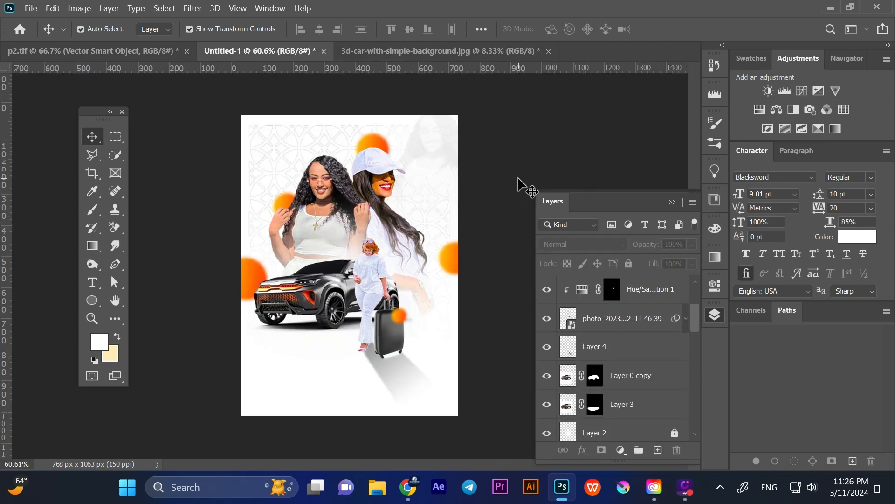
scroll(285, 325, up, 1)
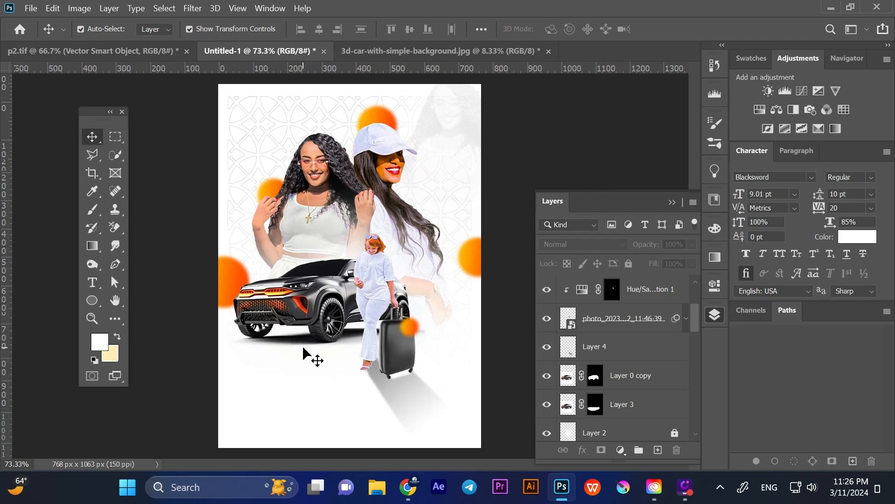
click(304, 342)
shift+click(300, 303)
drag(300, 302, 305, 309)
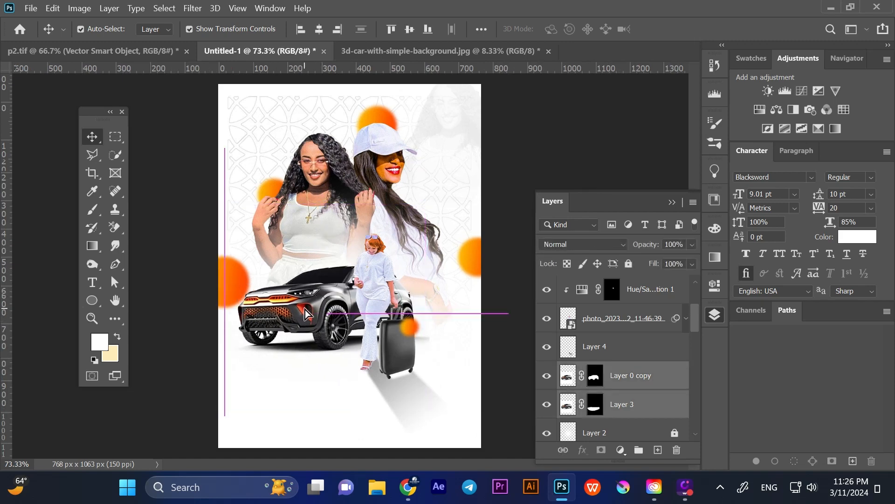
click(489, 386)
scroll(469, 355, down, 2)
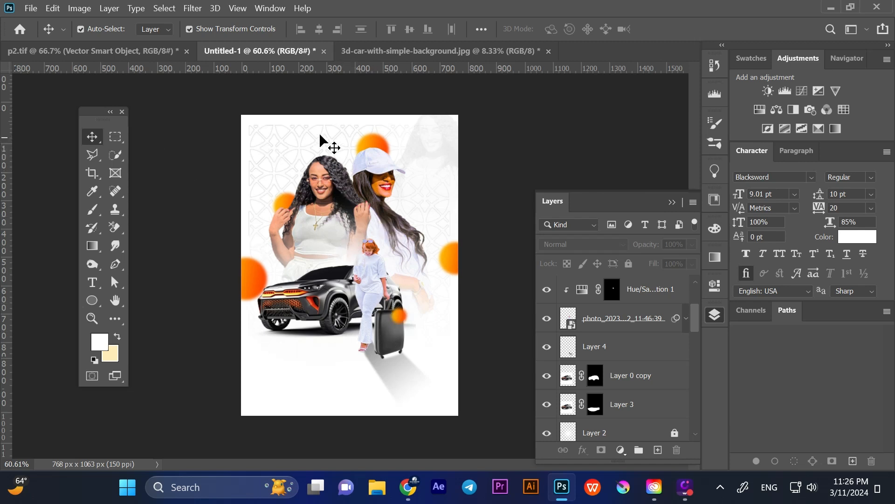
Duplicate the small blurred orange circle from the suitcase into the poster's bottom-left corner
click(532, 488)
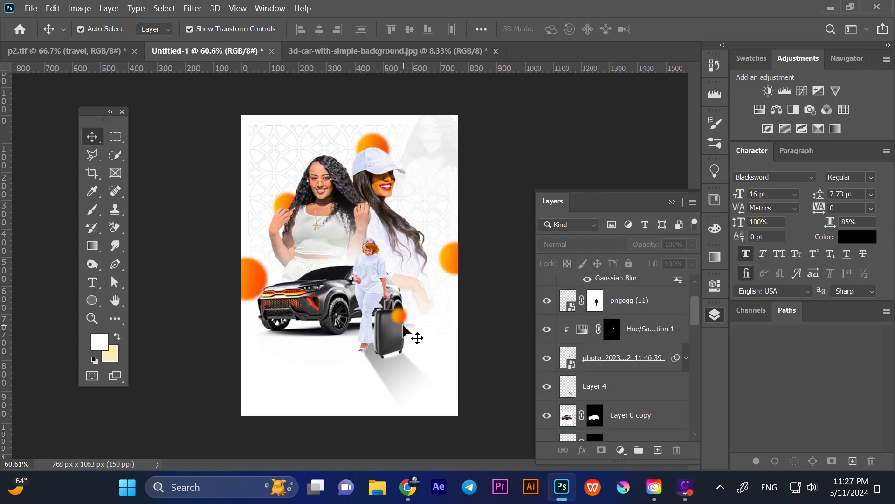
click(407, 321)
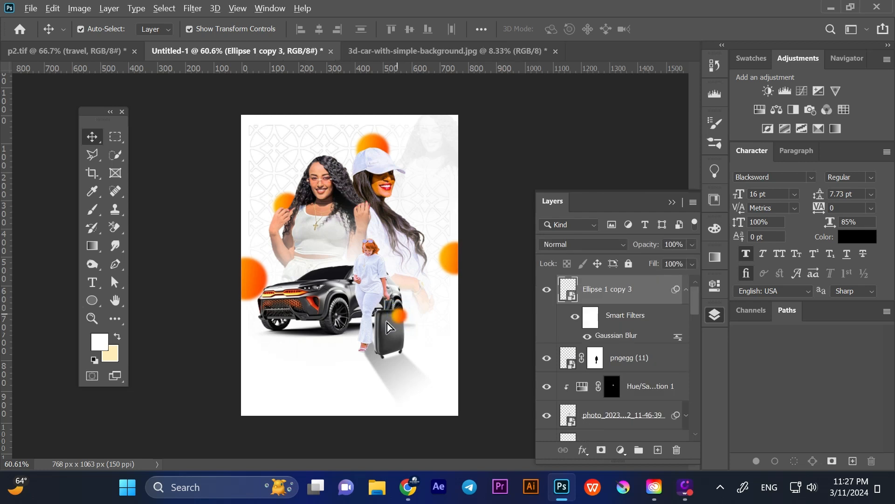
drag(387, 323, 235, 414)
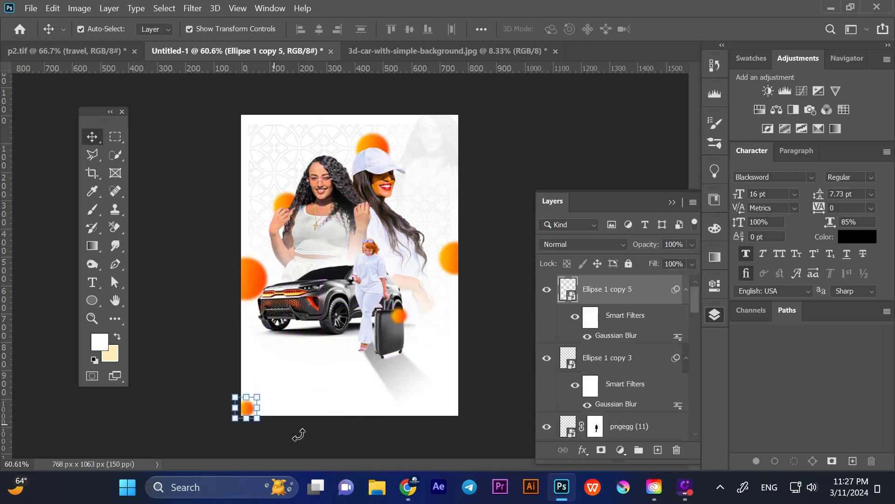
click(391, 421)
Draw an orange rectangle about 773 by 57 px along the poster's bottom edge, sampling its colour from the large blurred circle beside the car
click(119, 335)
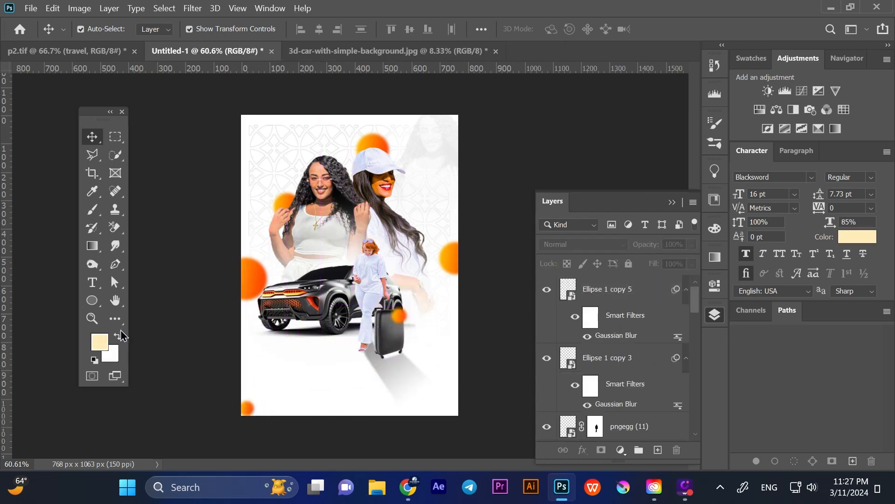
click(92, 300)
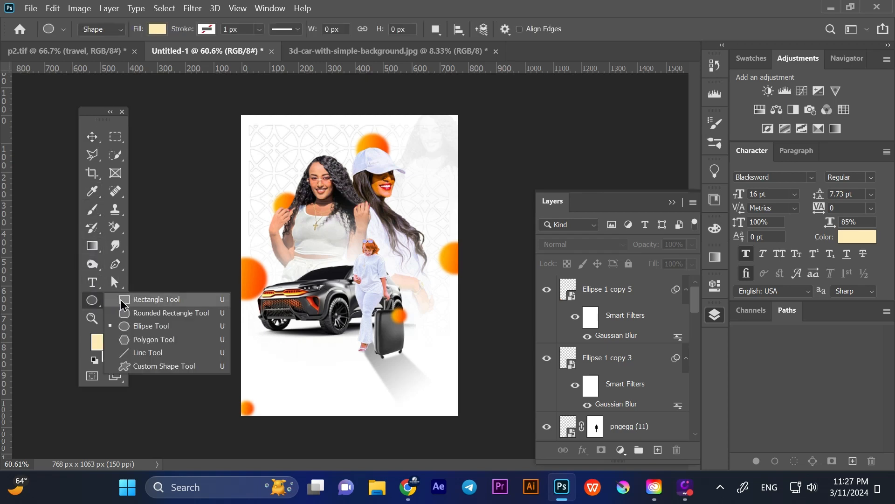
click(122, 299)
click(99, 345)
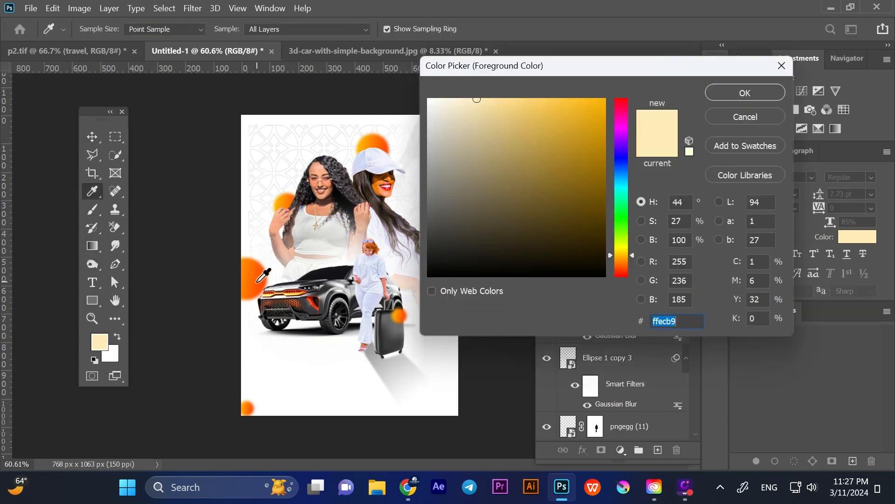
click(258, 281)
key(Return)
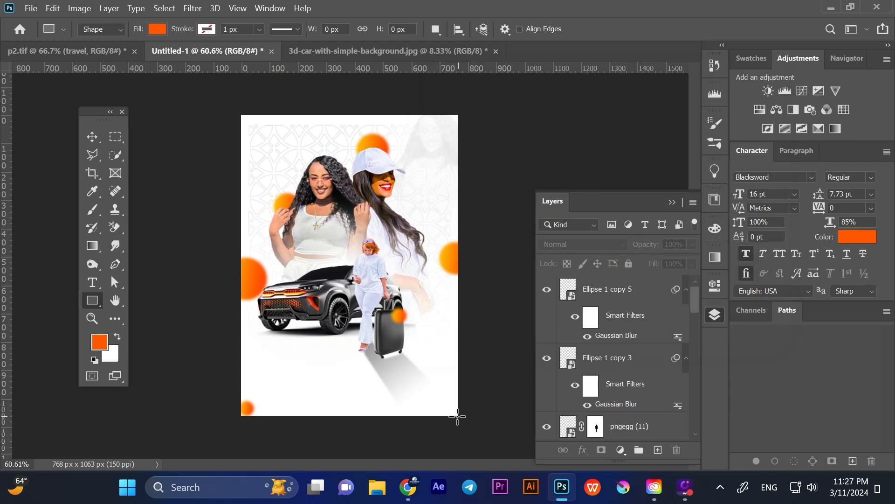
drag(457, 416, 240, 399)
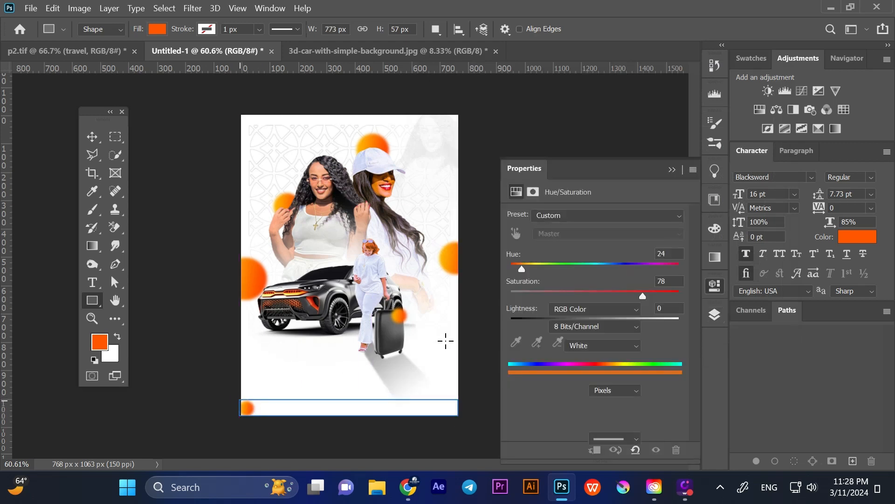
key(v)
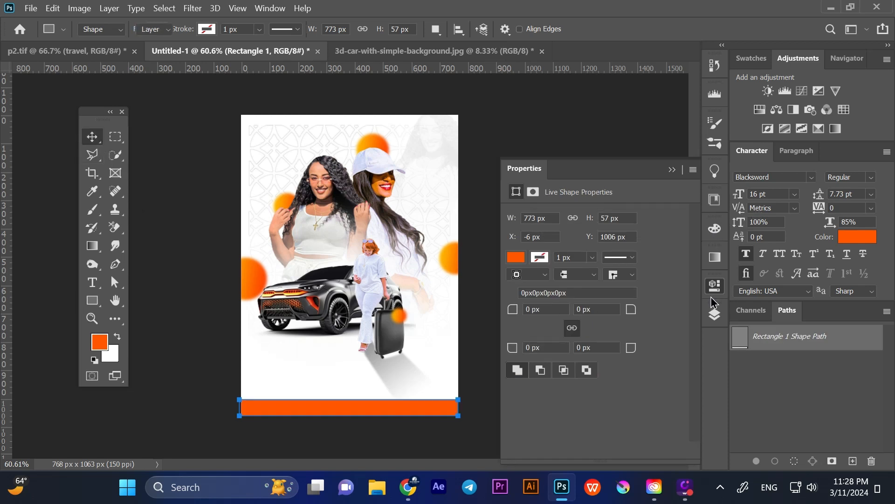
Recolour the bottom band with the yellow-orange sampled from the circle beside the curly-haired woman, and set its opacity to 20%
click(715, 313)
drag(656, 253, 595, 256)
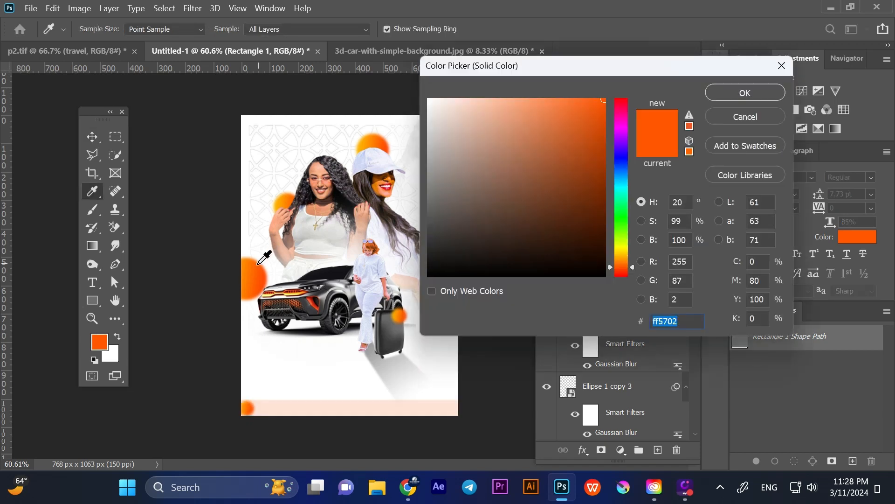
click(280, 202)
key(Return)
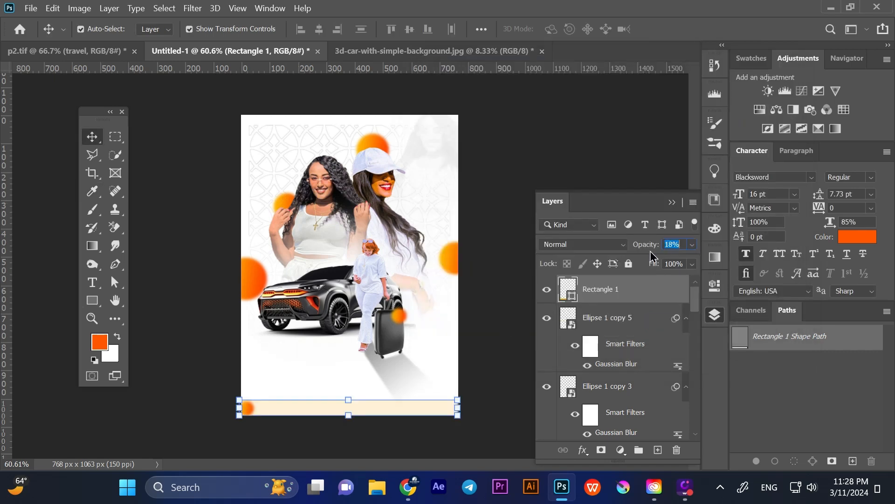
click(502, 391)
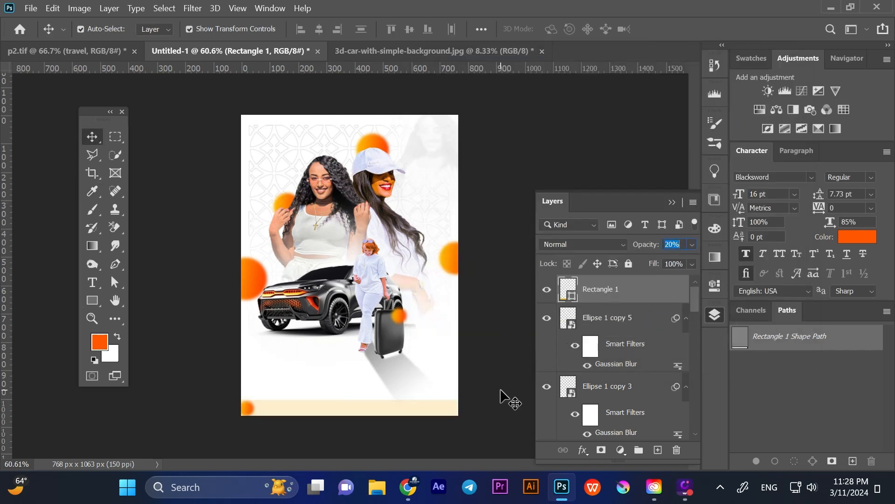
Send the bottom band down the layer stack to just above Layer 5
click(427, 404)
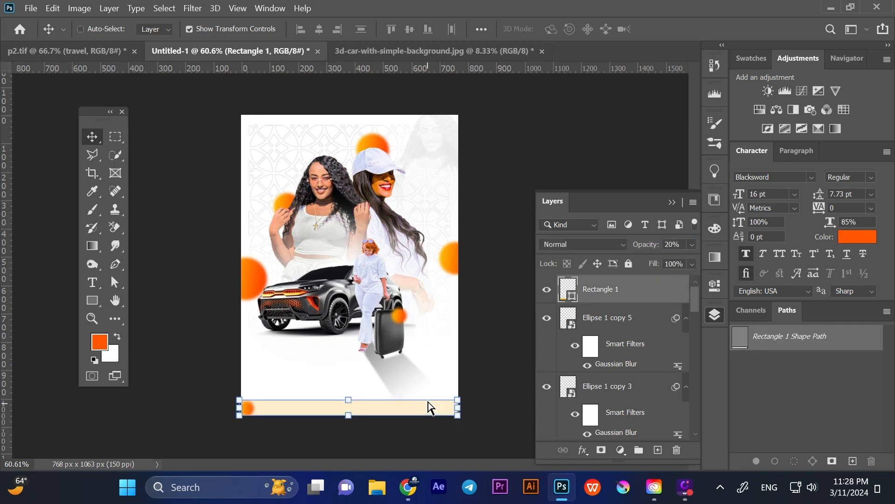
key(ctrl+shift+bracketleft)
key(ctrl+bracketright)
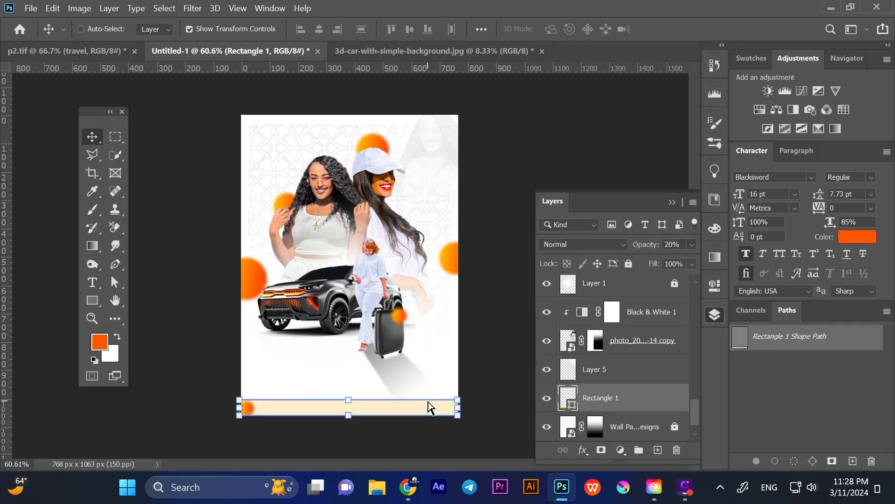
key(ctrl+bracketright)
Duplicate the bottom band and scale the copy up to about 881 by 65 px
drag(606, 375, 658, 450)
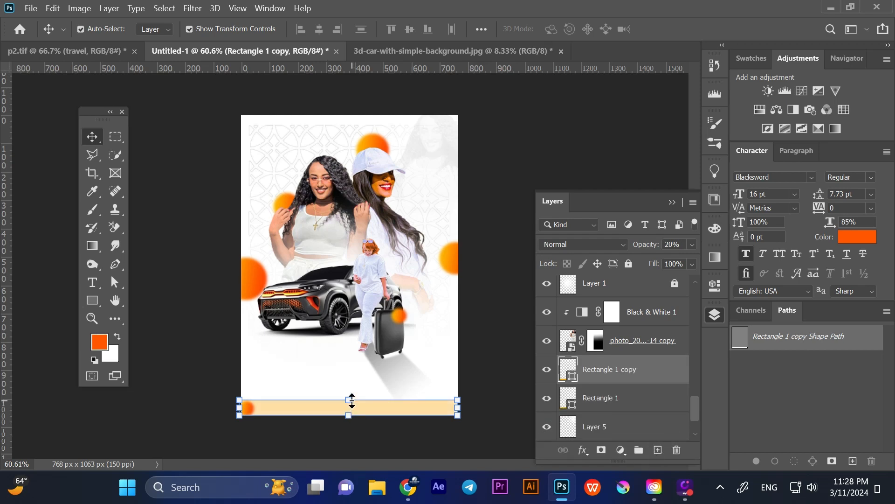
drag(351, 402, 352, 396)
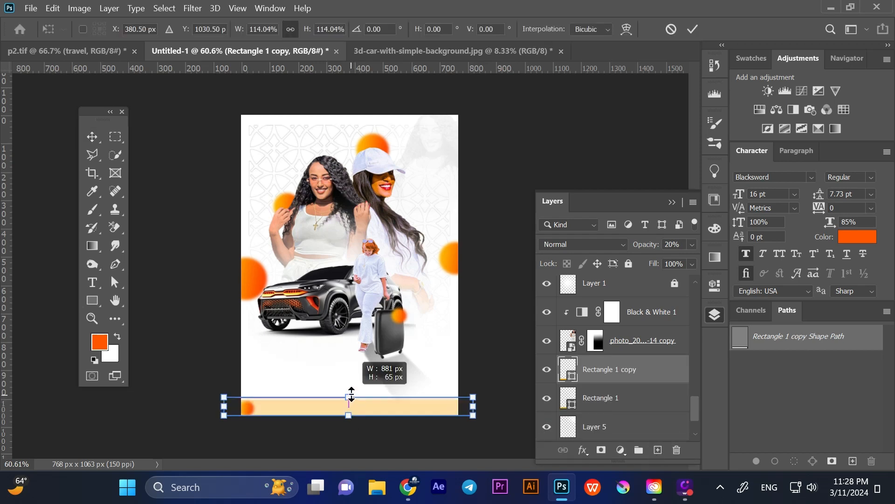
click(485, 368)
Select both bottom band layers and set their fill to 50%
drag(381, 431, 380, 407)
drag(651, 264, 599, 262)
drag(668, 271, 673, 272)
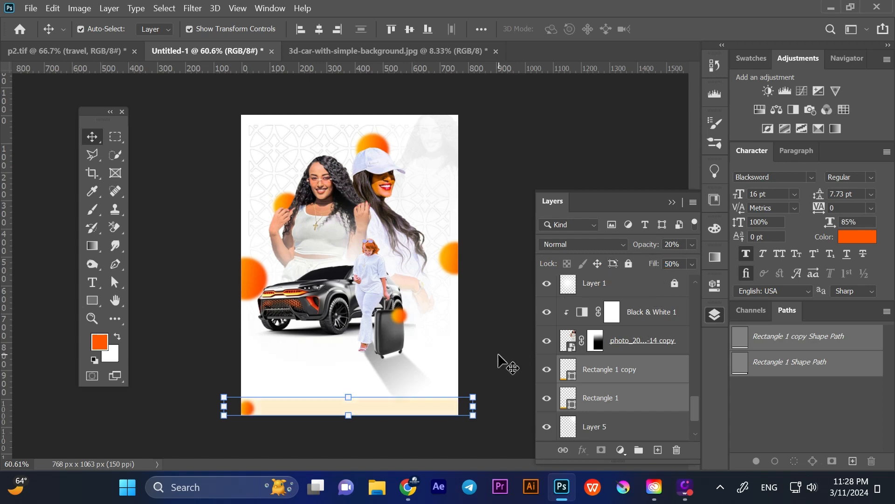
click(498, 356)
Enlarge the copied bottom band further so it extends slightly above the original band
click(368, 405)
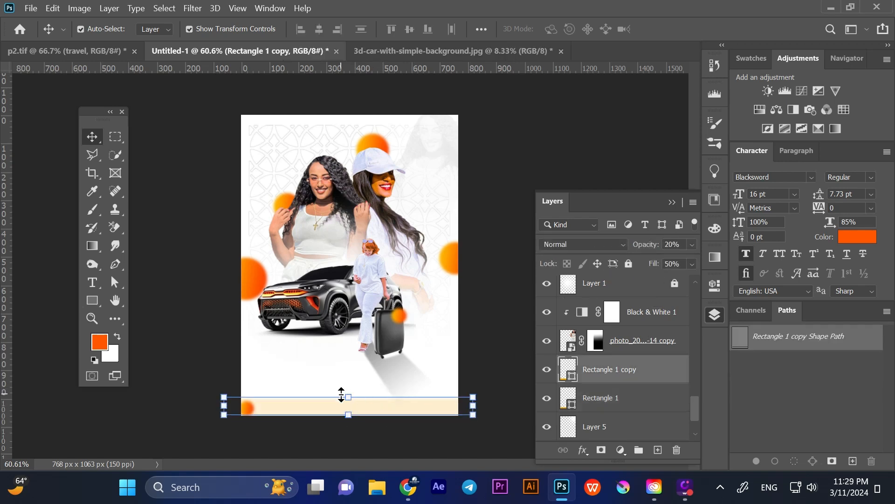
drag(349, 414, 326, 444)
key(Return)
click(340, 443)
click(605, 402)
key(ctrl+t)
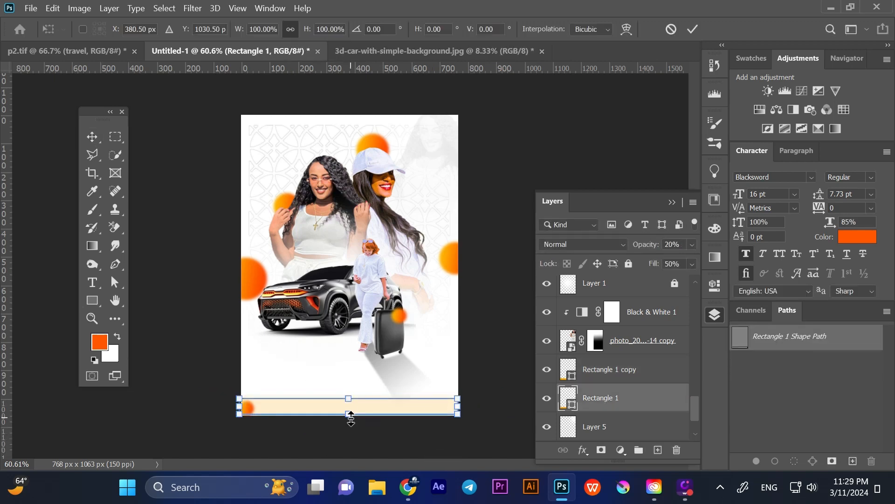
key(Escape)
click(300, 429)
click(300, 412)
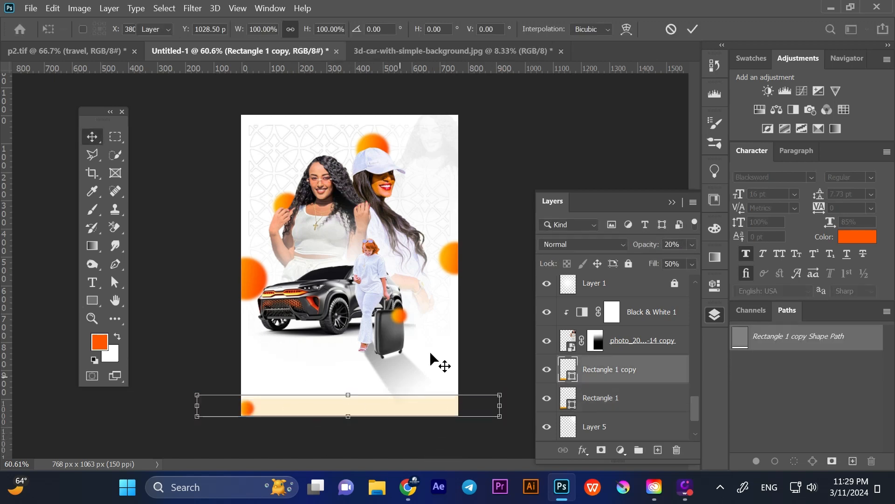
Duplicate both bottom bands to the poster's top edge
click(455, 384)
click(285, 411)
click(253, 414)
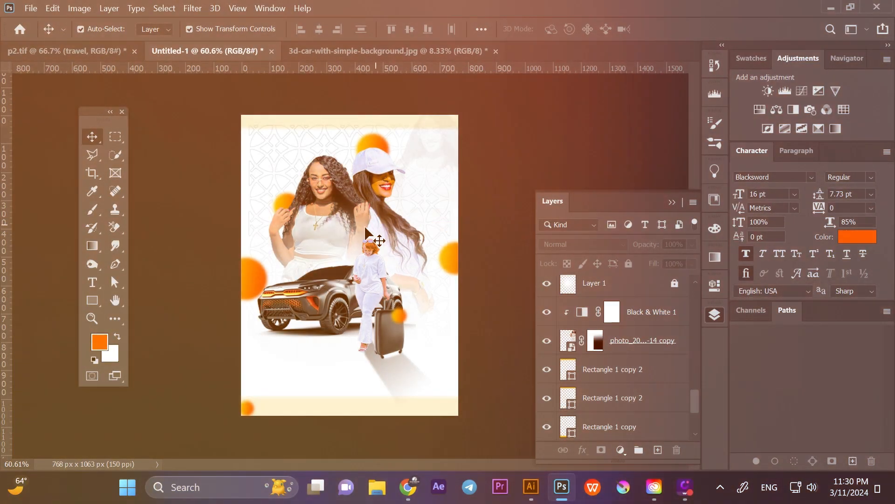
Add the pasted text "travel" in black 16 pt Blacksword in the white area below the car
click(91, 281)
click(308, 373)
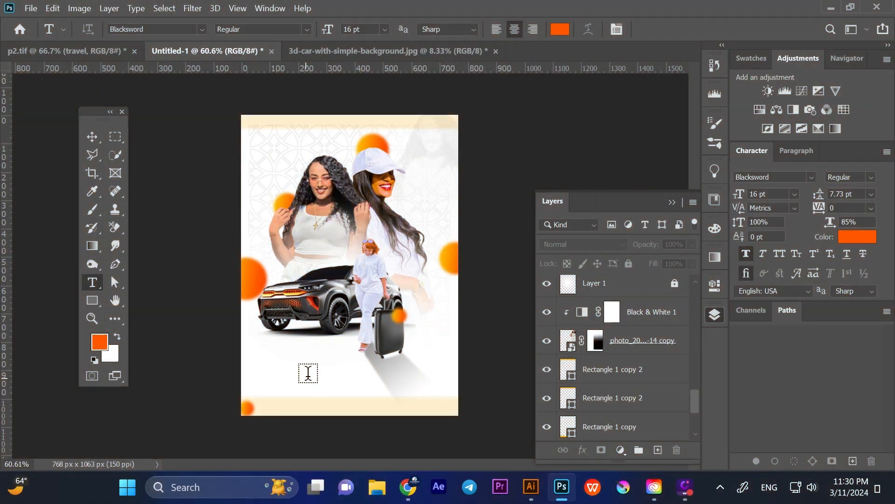
click(308, 373)
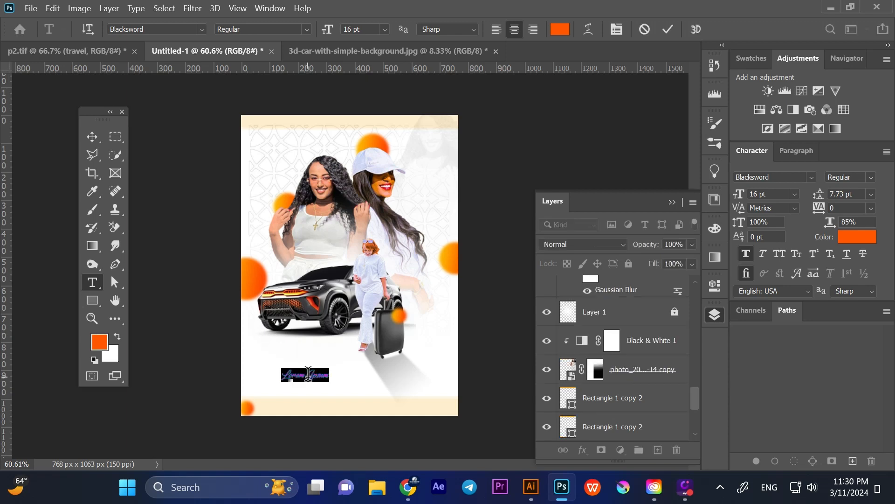
right_click(309, 373)
click(331, 144)
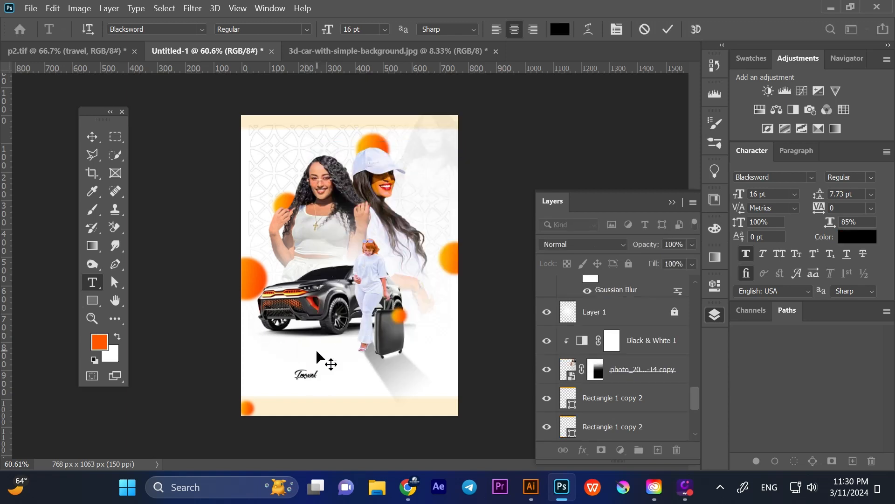
click(97, 136)
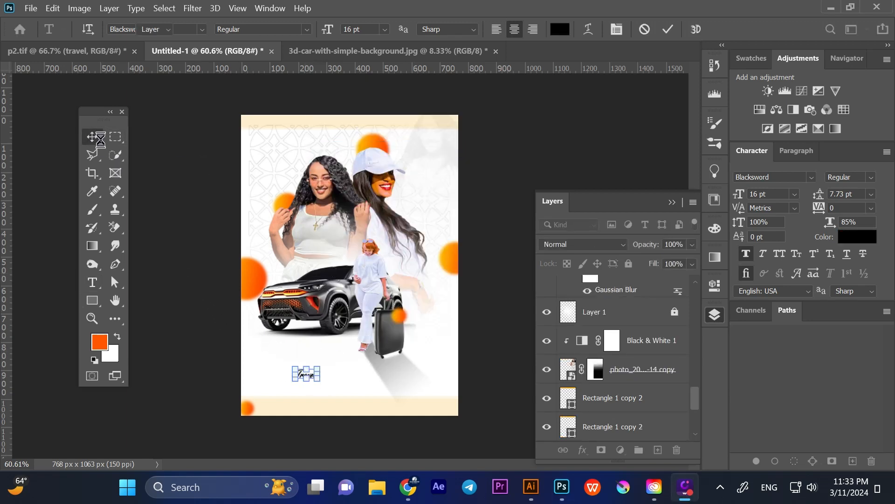
Switch to Illustrator and open the file font templates from the font desing folder
mouse_move(535, 494)
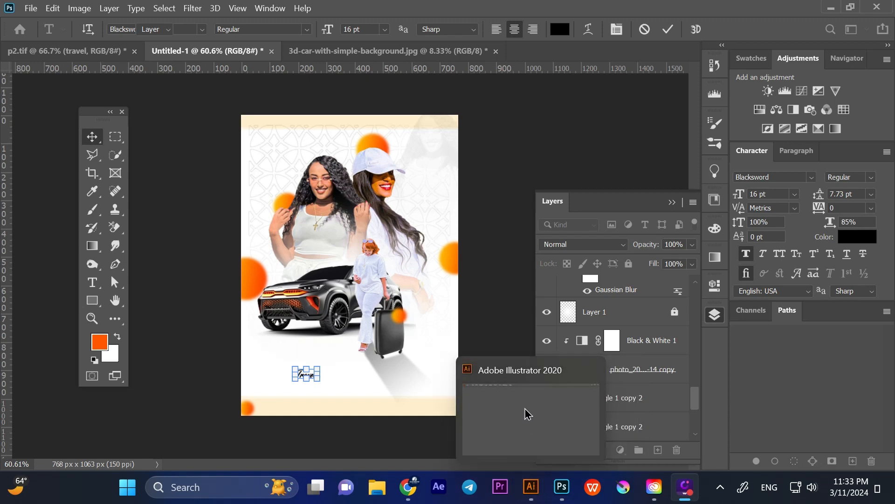
click(521, 385)
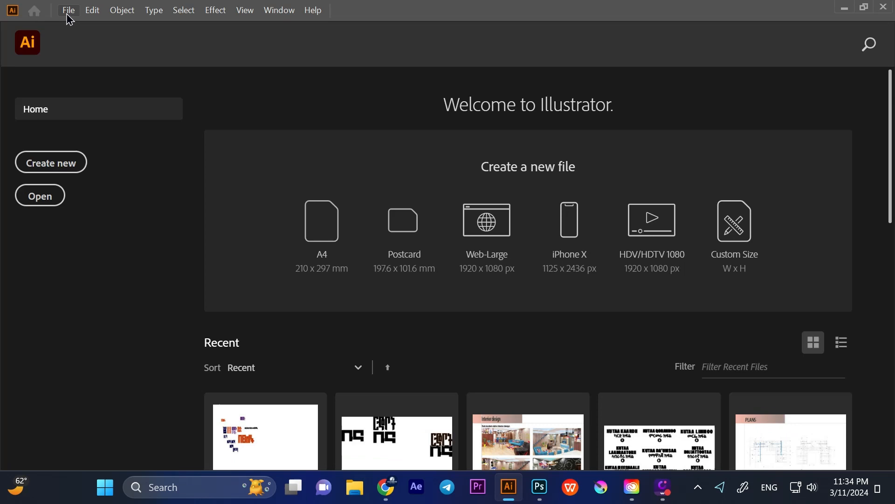
click(68, 13)
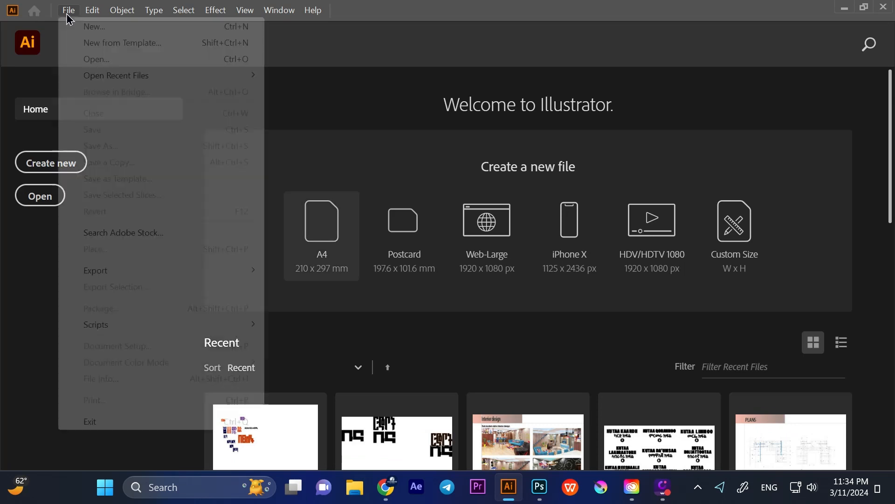
mouse_move(154, 77)
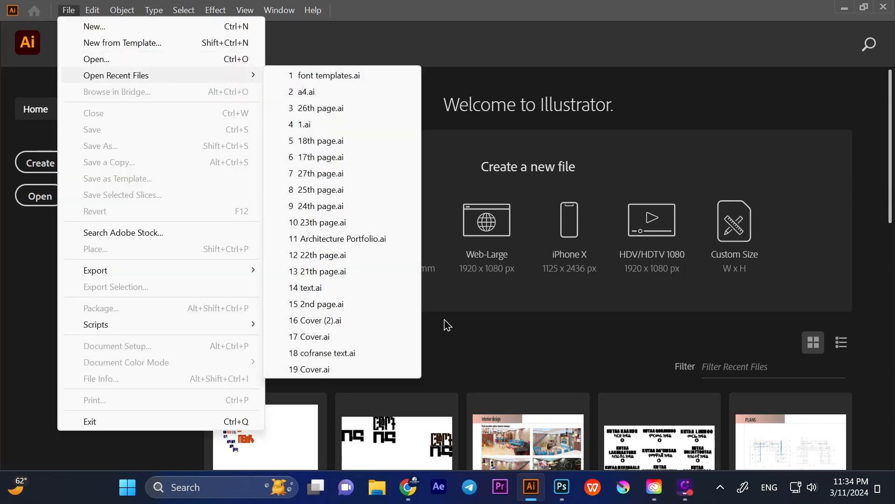
click(157, 64)
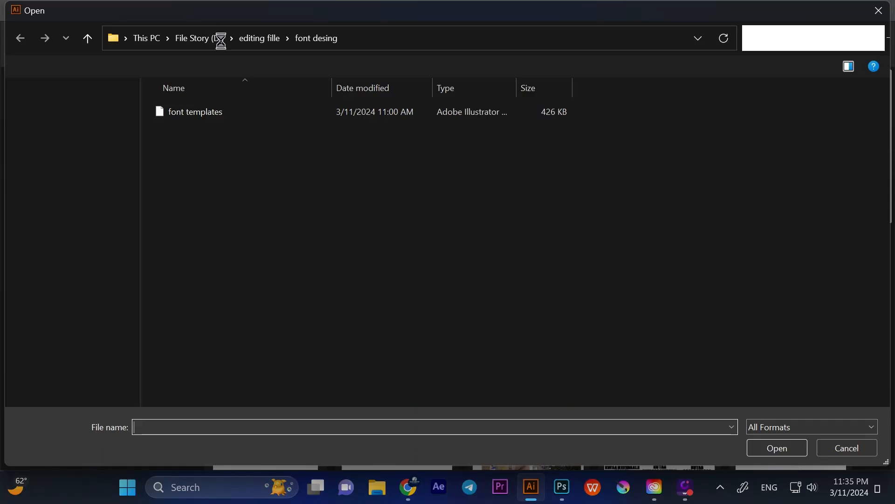
click(196, 116)
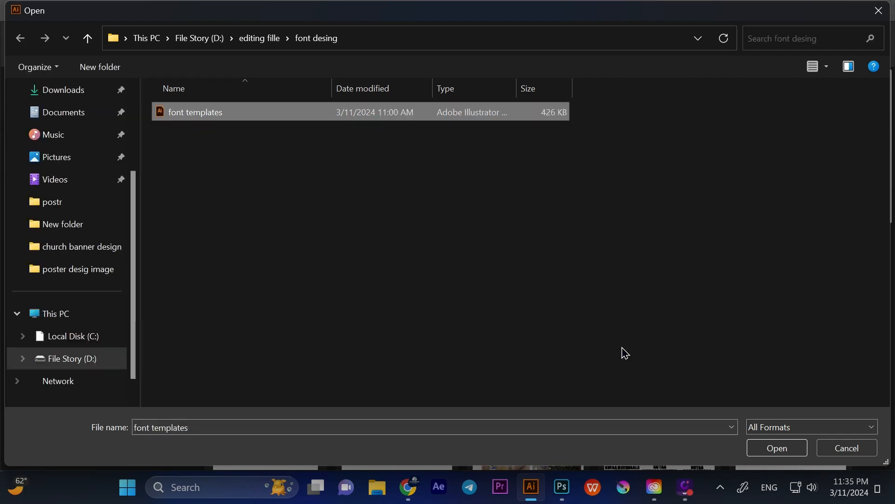
click(774, 448)
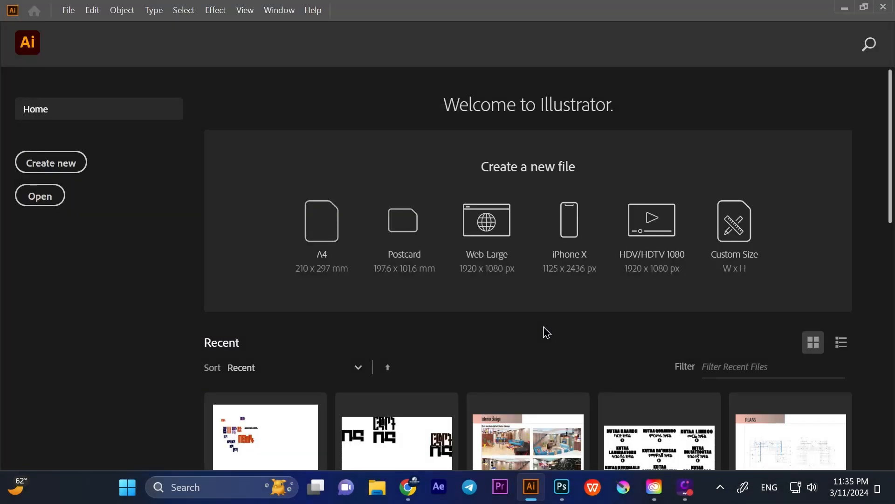
Switch back to Photoshop and enlarge the travel text to about 30 pt, placing it just above the bottom band
click(562, 486)
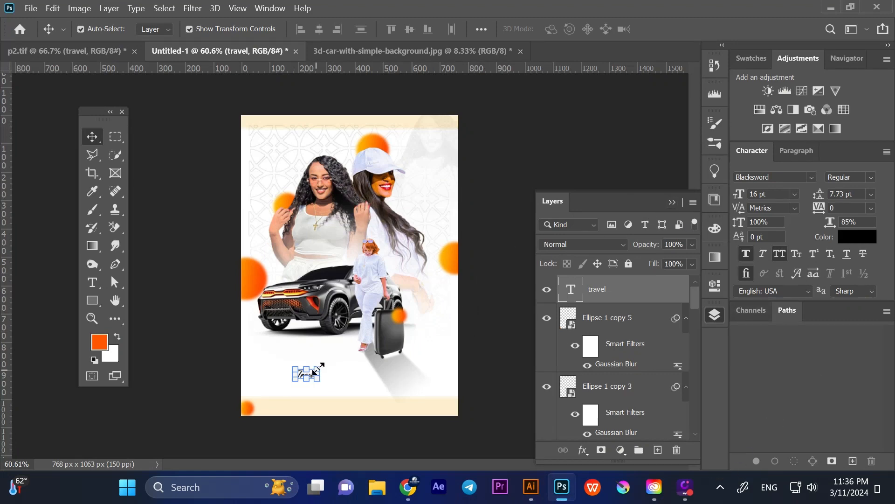
drag(318, 369, 344, 397)
click(93, 136)
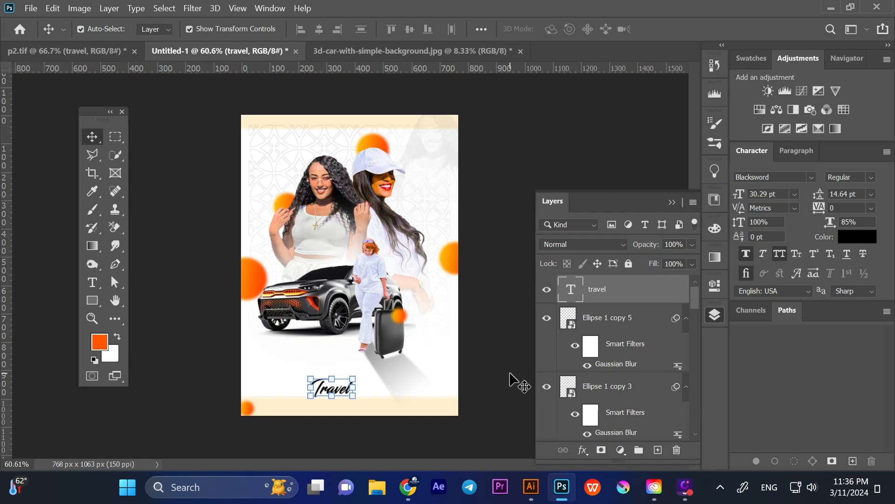
Add a black drop shadow at 29% opacity and a 3 px white outside stroke to the travel text
click(583, 449)
click(526, 414)
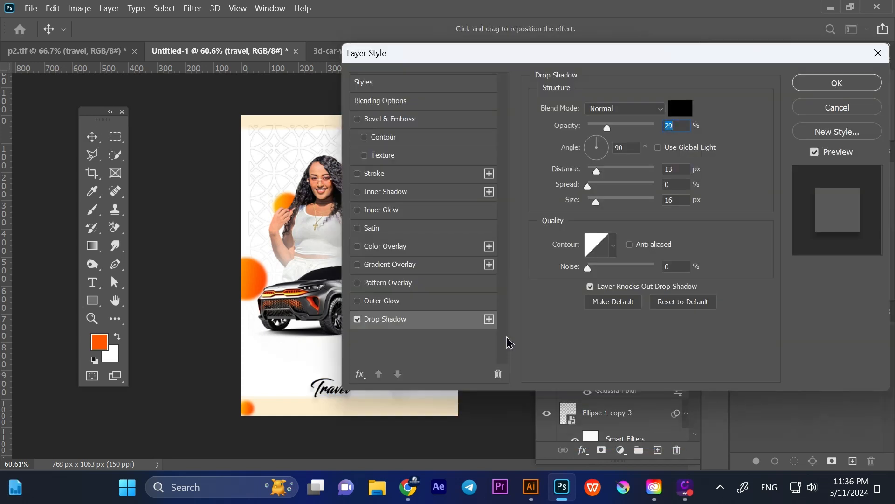
scroll(679, 200, down, 4)
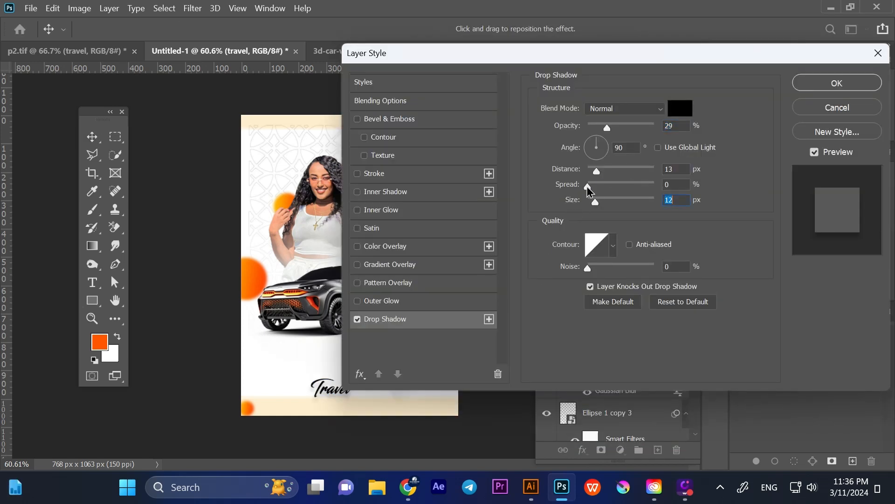
click(427, 177)
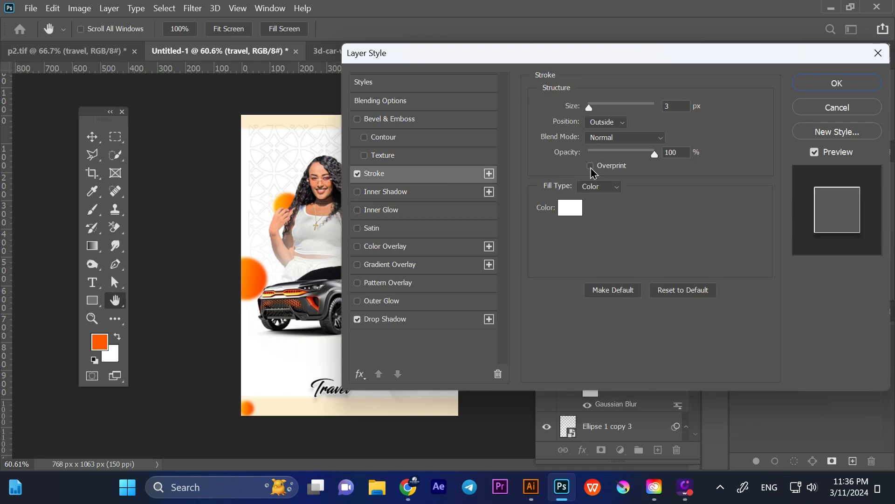
Set travel's drop shadow to 12 px distance, 10% spread and 16 px size, and shift the text slightly right
click(433, 323)
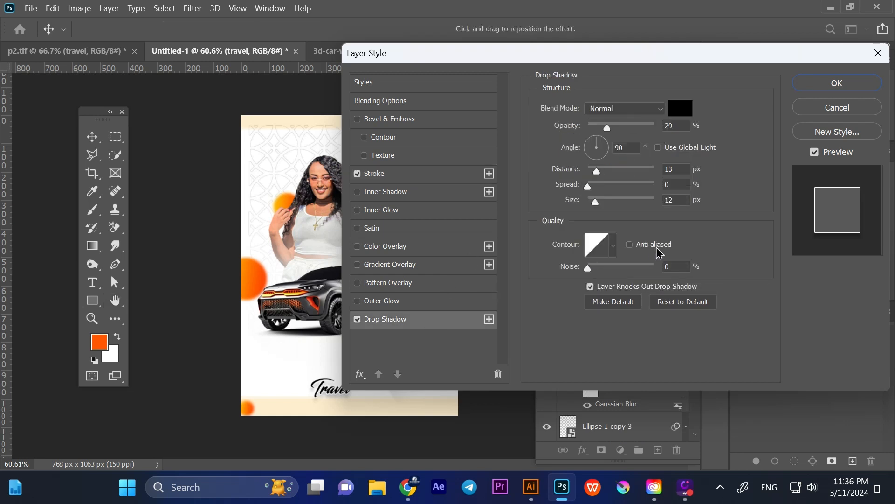
scroll(688, 171, down, 2)
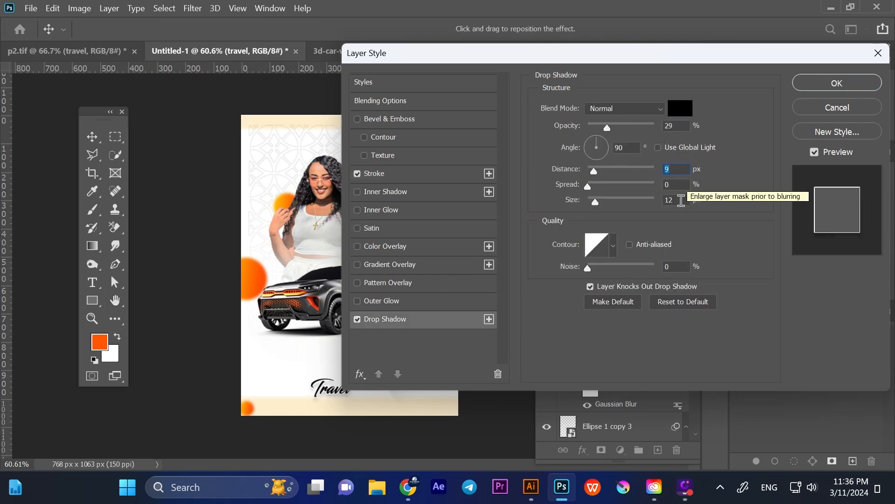
scroll(681, 202, up, 3)
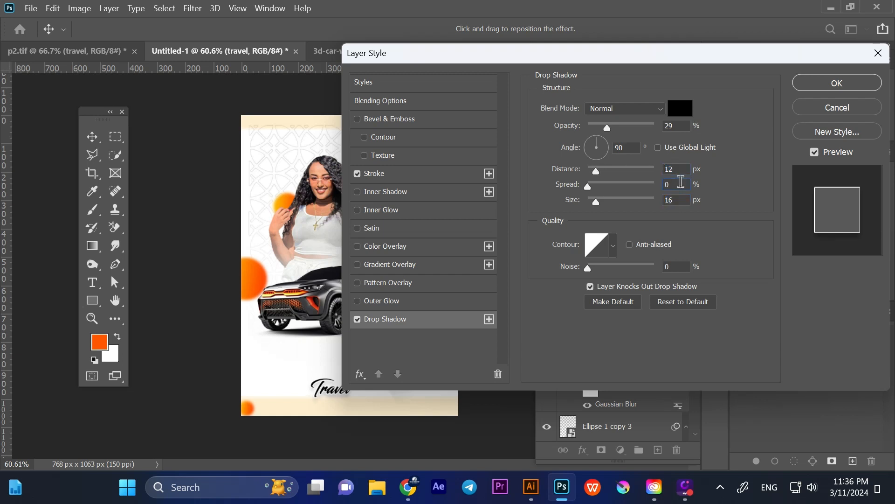
scroll(681, 181, up, 6)
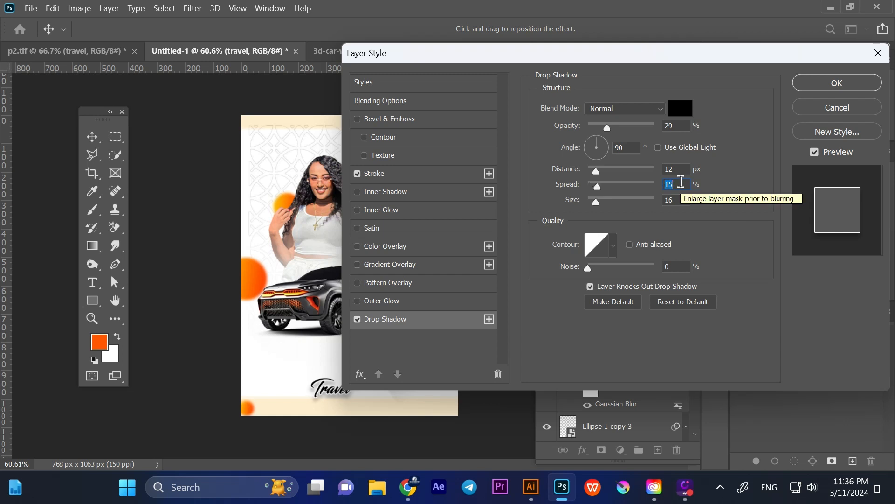
scroll(681, 182, down, 1)
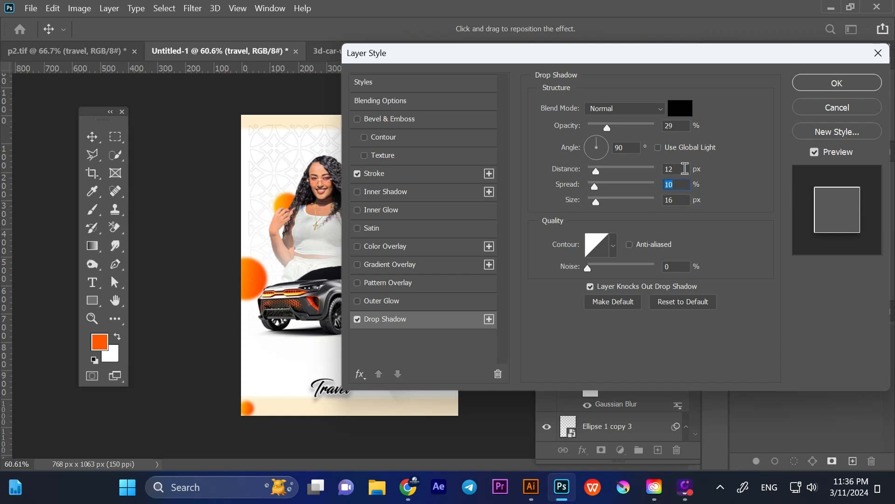
click(837, 83)
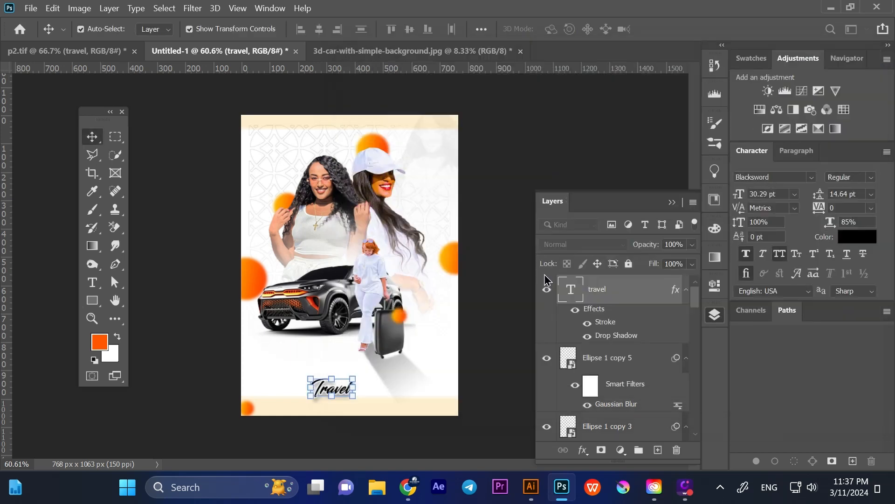
drag(371, 385, 375, 385)
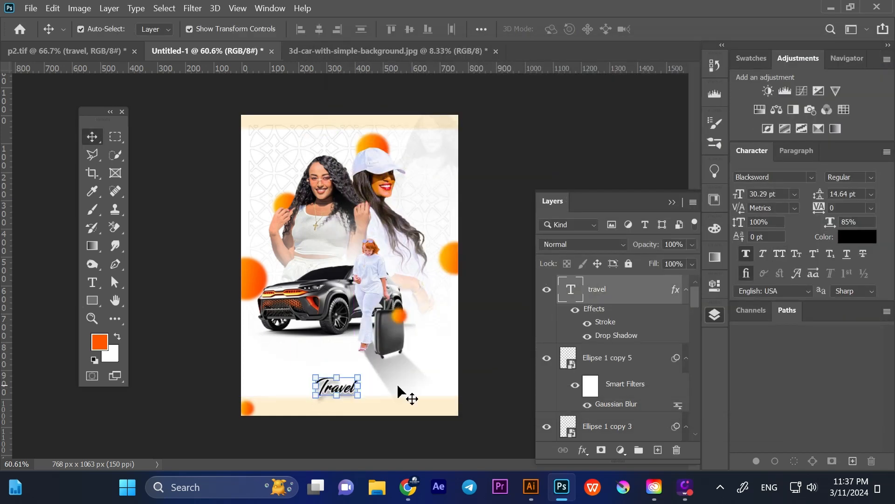
Switch to Illustrator, copy the upper overlapping white lettering, and paste it into the Photoshop poster as a smart object layered beneath travel
click(531, 498)
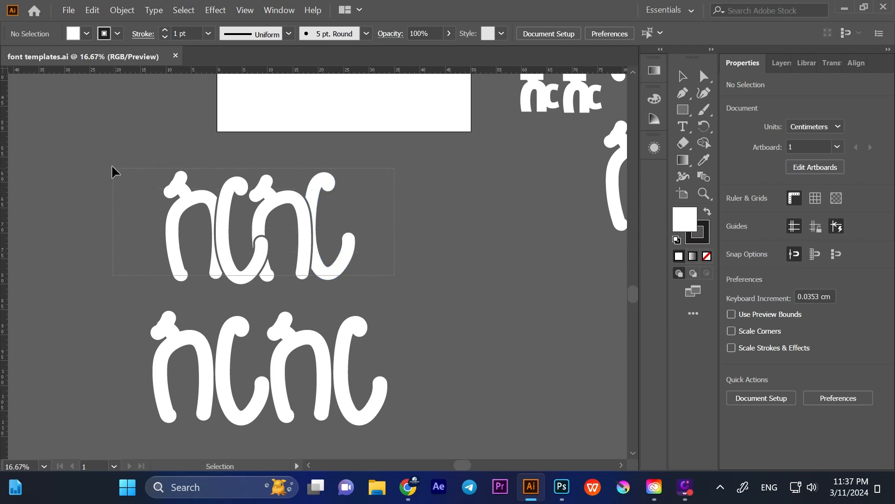
drag(115, 172, 114, 171)
drag(206, 214, 346, 376)
drag(350, 201, 351, 279)
drag(353, 328, 345, 363)
click(92, 136)
drag(606, 304, 625, 369)
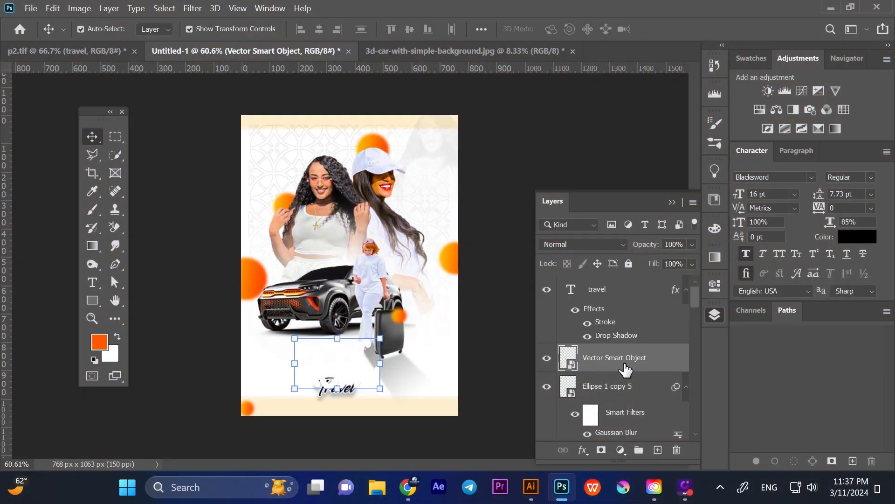
Copy the travel layer's stroke and drop shadow style onto the pasted lettering smart object
right_click(619, 321)
click(646, 218)
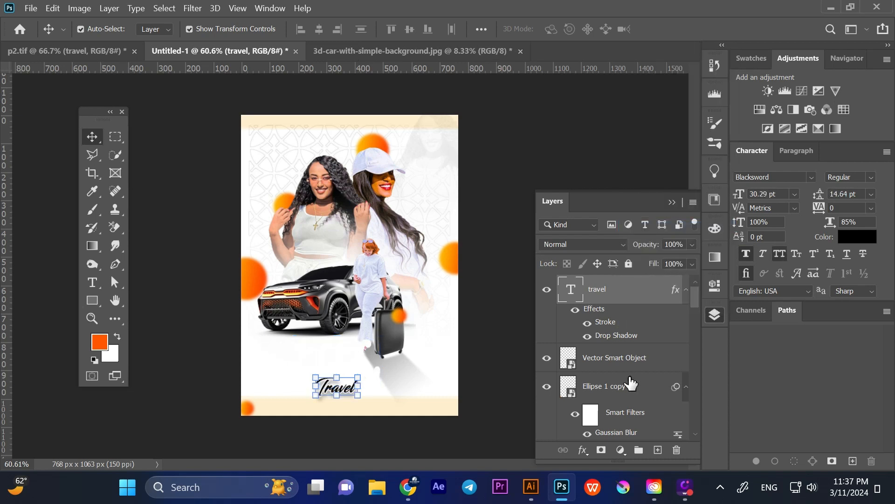
right_click(625, 359)
click(670, 387)
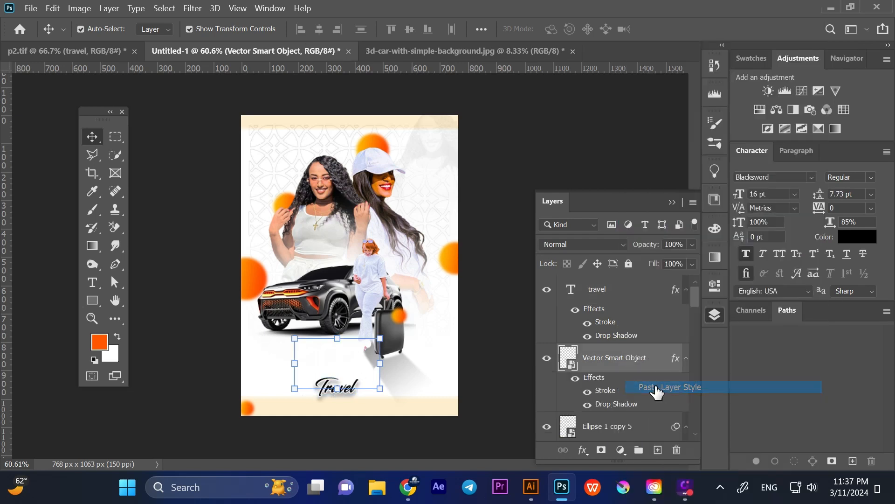
Add a reversed linear yellow-to-orange gradient overlay to the lettering at -12° and 105% scale
click(582, 450)
click(606, 411)
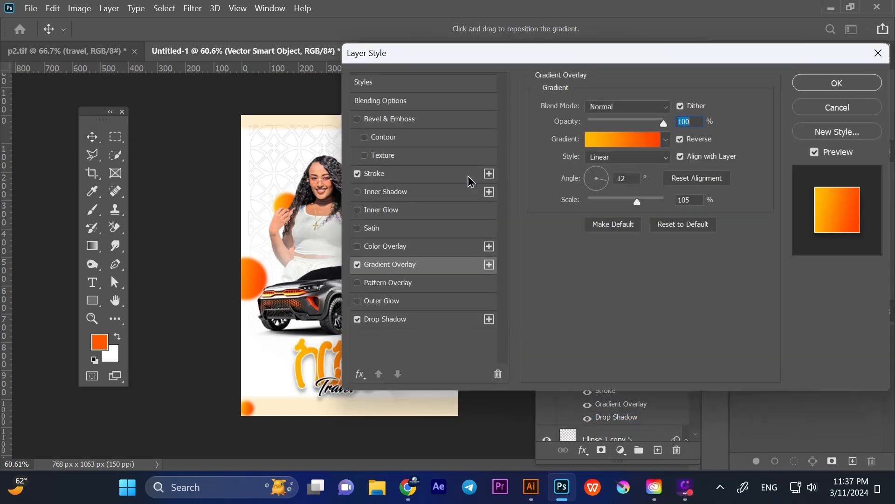
drag(498, 56, 606, 59)
click(536, 176)
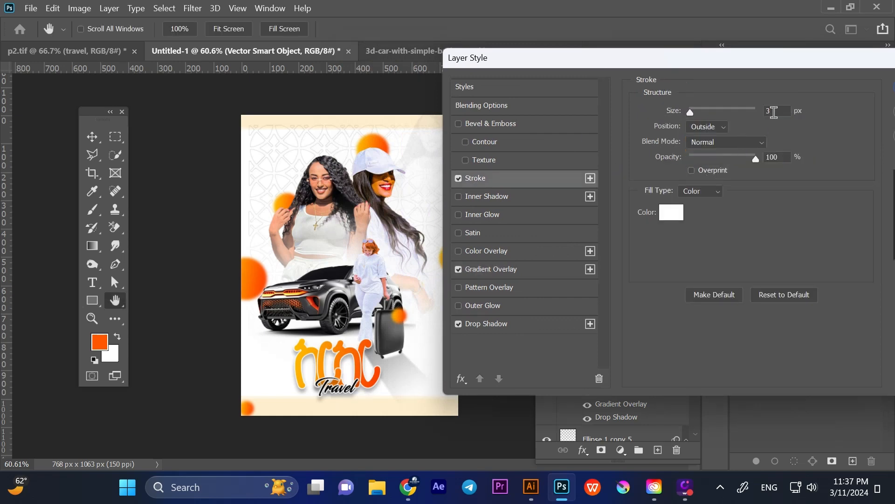
click(487, 269)
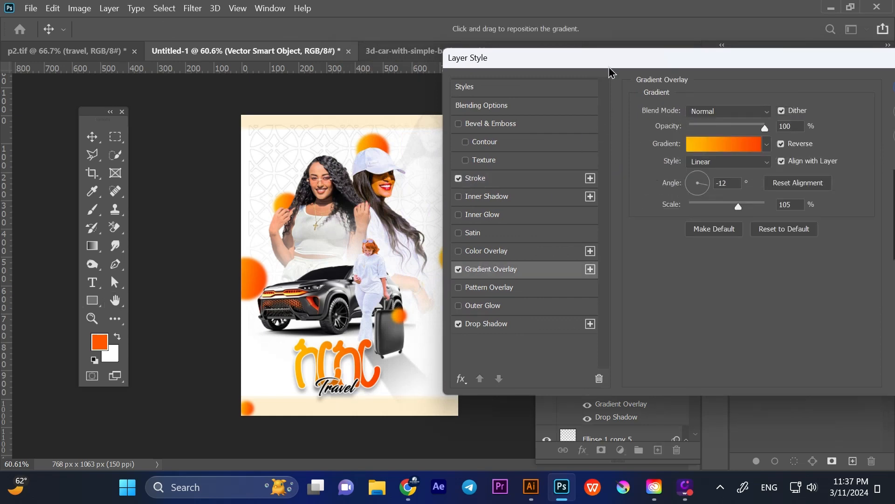
drag(609, 68, 505, 69)
click(833, 89)
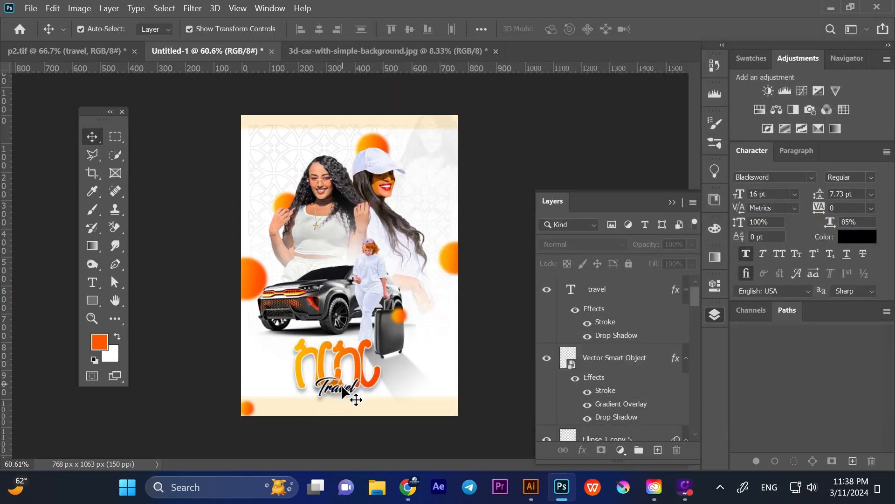
Enlarge travel to about 114% over the lettering's lower-right part, and move the lettering about 16 px right
drag(354, 396, 371, 394)
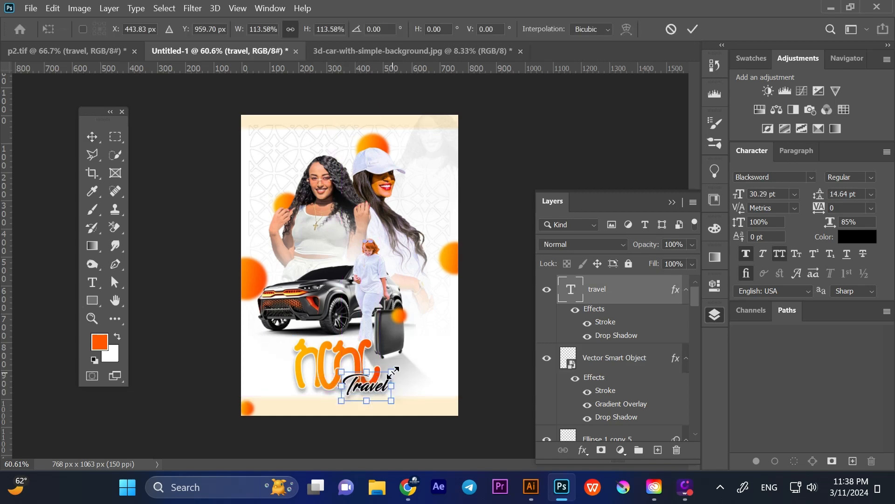
click(177, 340)
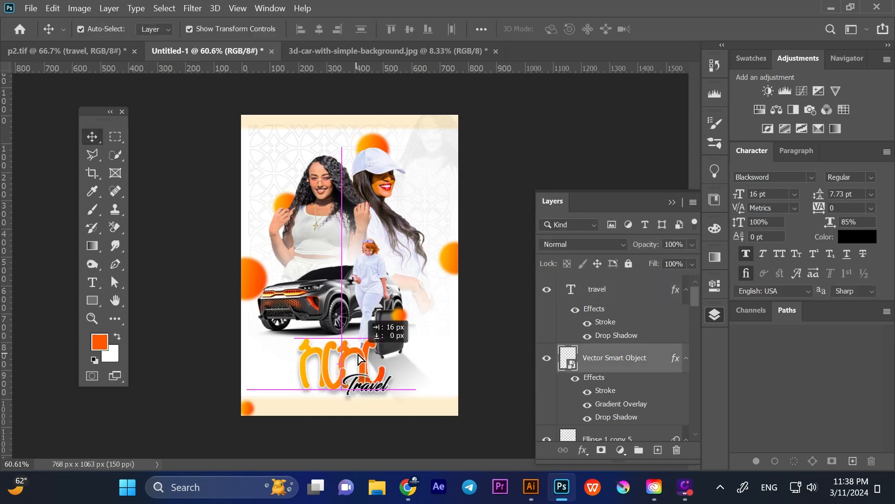
drag(354, 360, 359, 359)
click(425, 429)
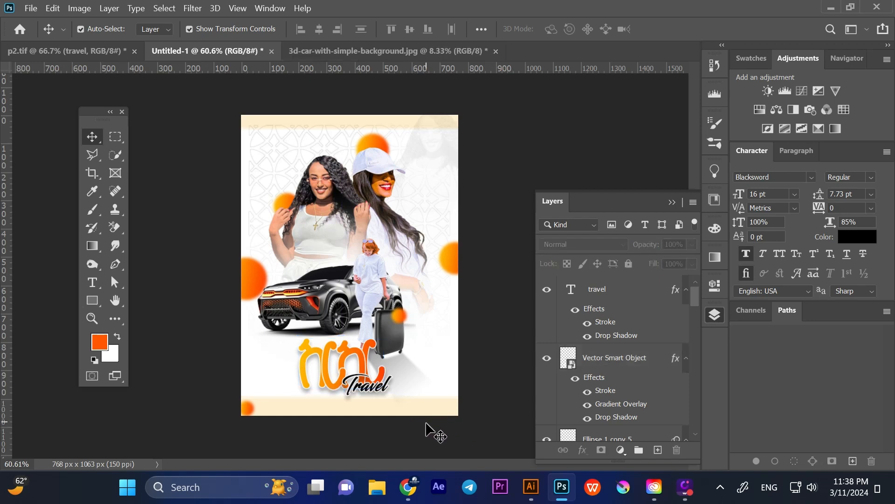
Move both pale orange bands at the poster's bottom edge slightly down
click(425, 415)
key(Down)
key(Down)
key(Down)
key(Down)
key(Down)
key(Down)
key(Down)
key(Down)
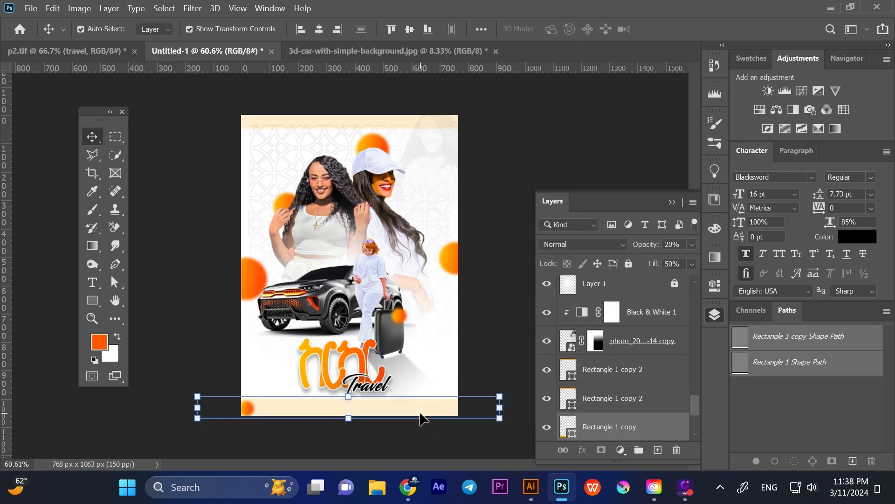
key(ctrl+t)
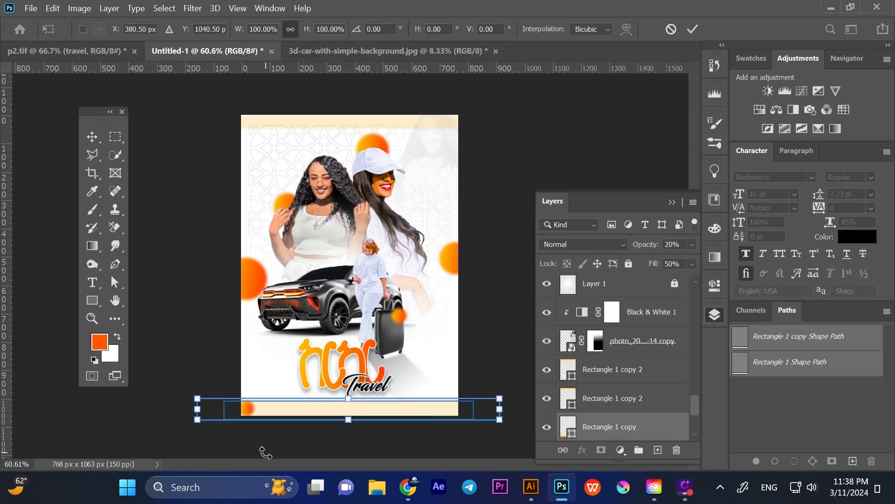
click(93, 138)
Slightly enlarge the blurred orange circle in the poster's bottom-left corner
click(222, 381)
click(248, 408)
drag(256, 399, 265, 393)
key(Return)
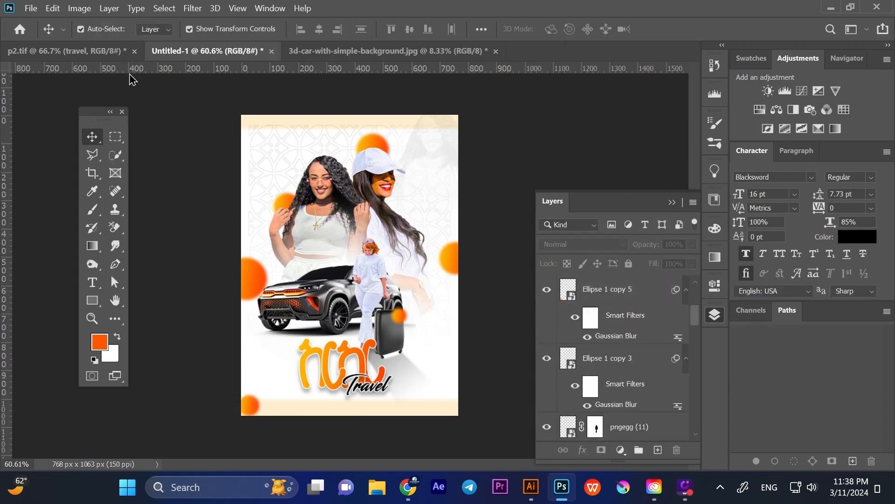
click(684, 487)
click(817, 9)
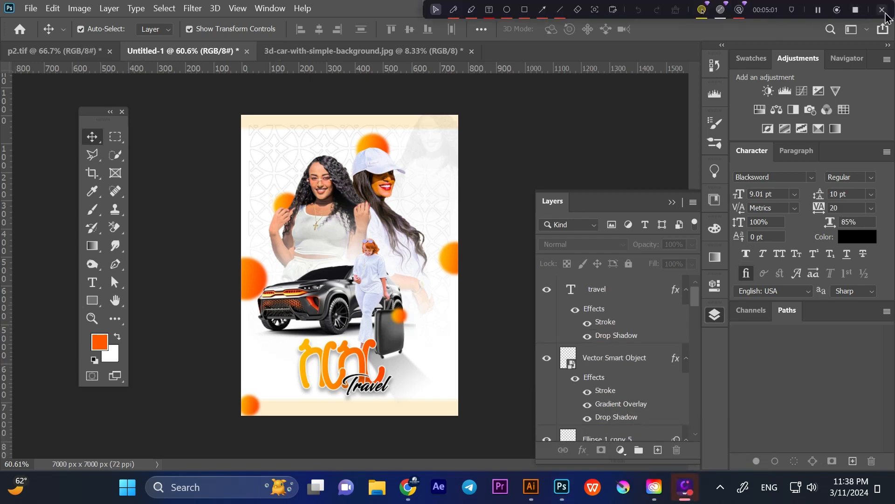
click(882, 11)
Add a centred lorem ipsum paragraph in black 7 pt Blacksword across the bottom band, beside the orange circle
click(93, 281)
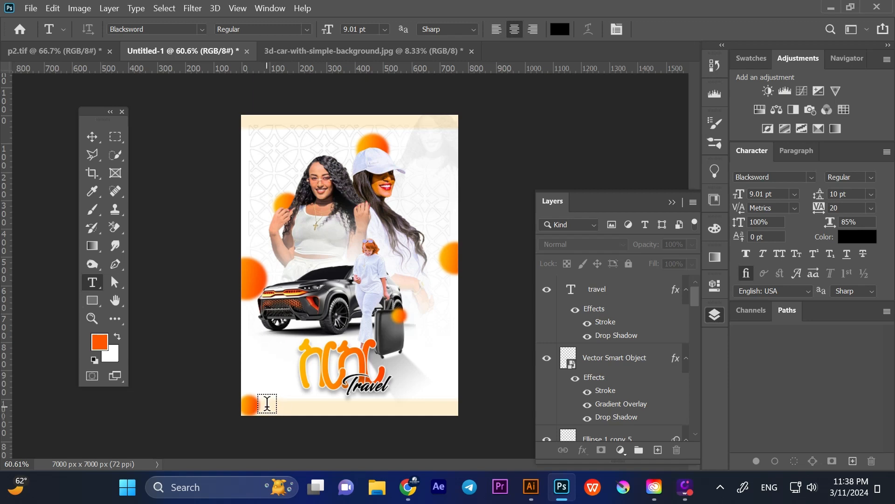
drag(267, 402, 453, 423)
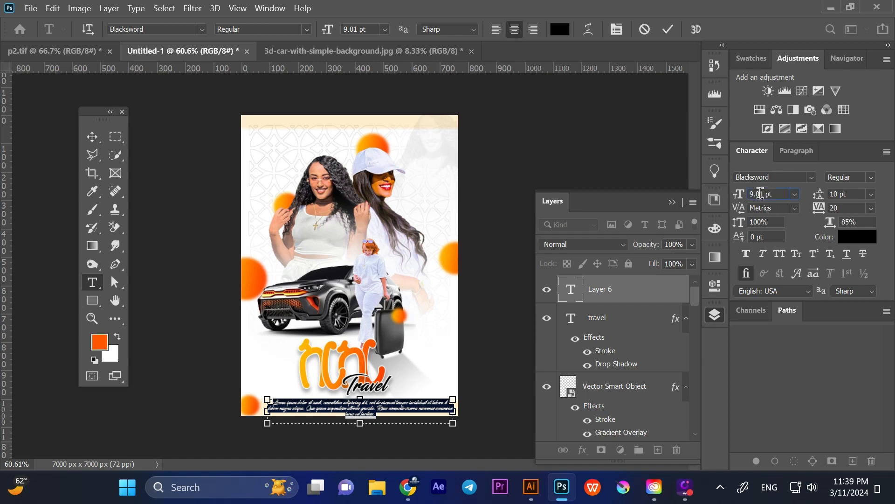
scroll(761, 193, down, 3)
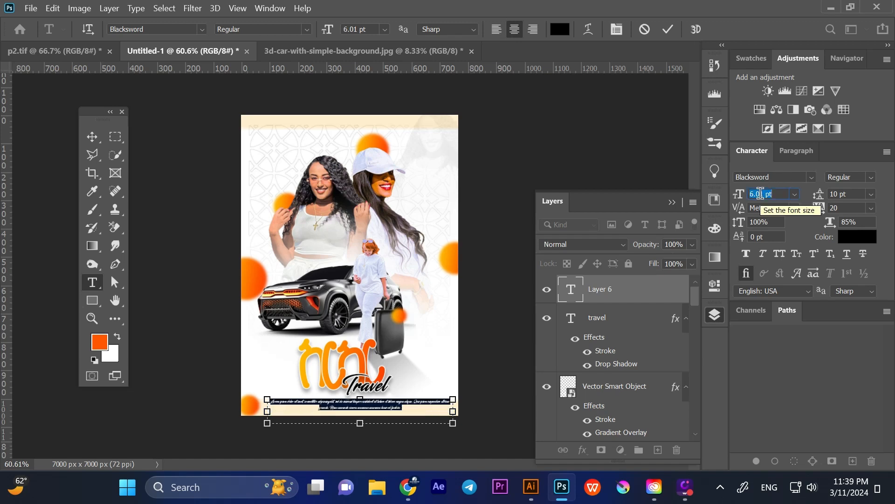
text(7)
key(Return)
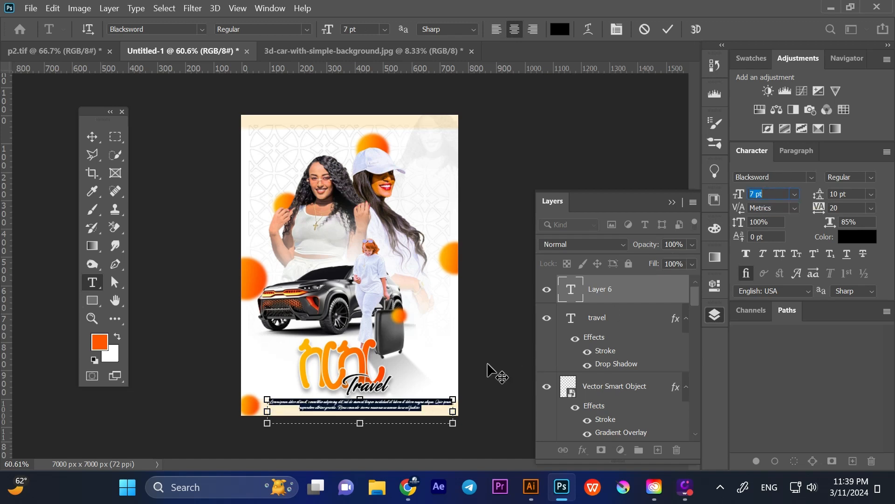
drag(362, 428, 365, 411)
click(91, 137)
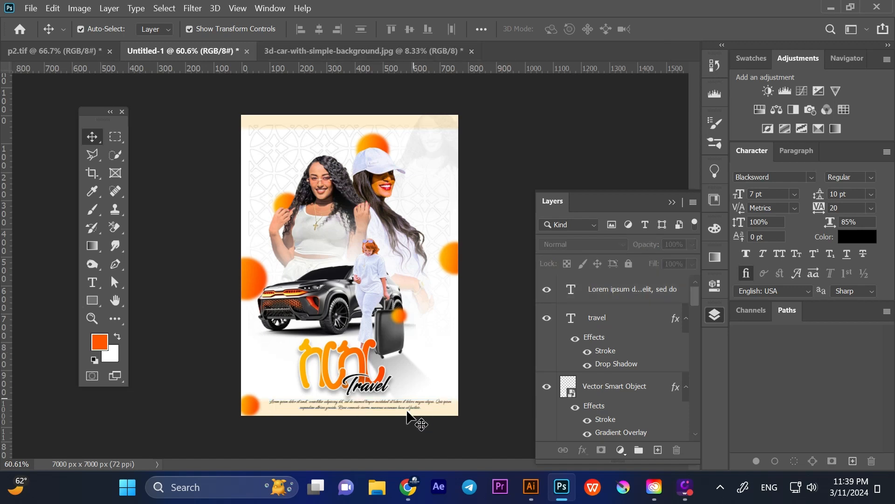
Set the lorem ipsum paragraph's leading to 7 pt, narrow its text box from both sides, and reposition it on the bottom band
scroll(834, 194, down, 2)
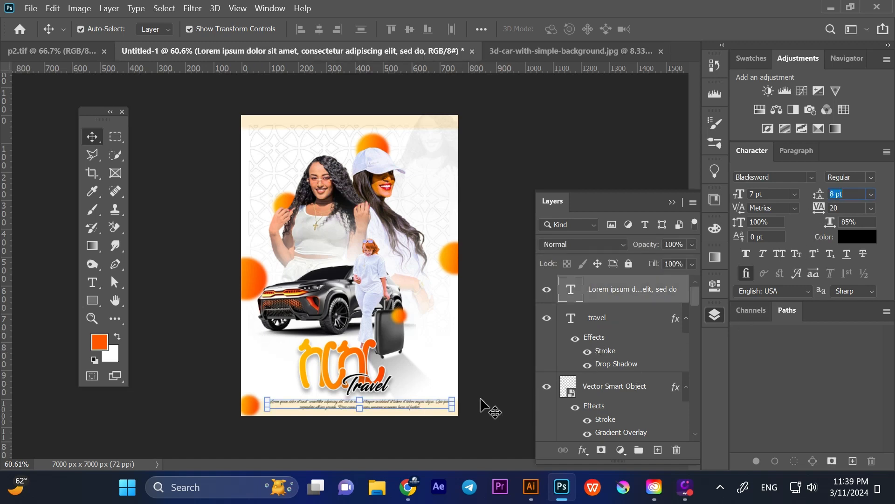
double_click(408, 409)
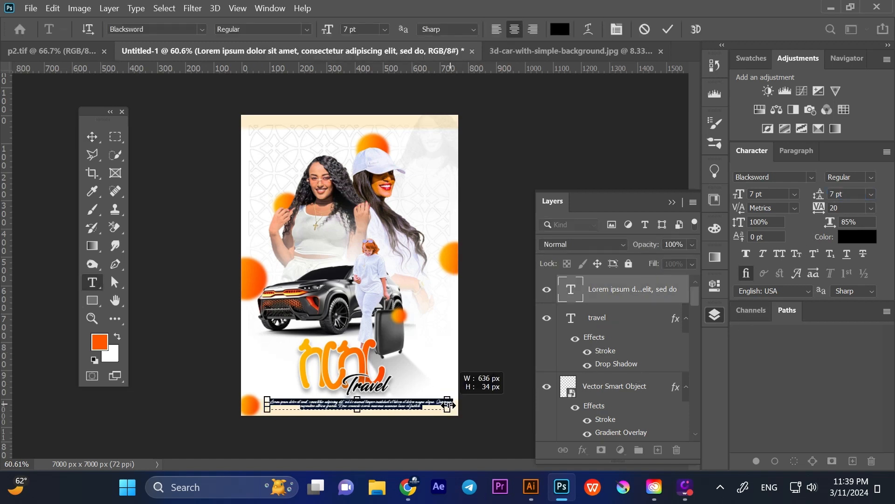
drag(267, 404, 276, 403)
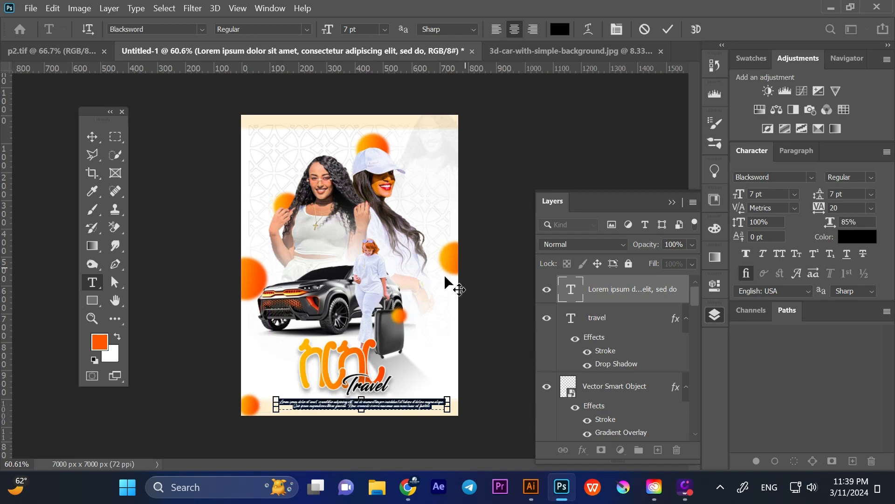
click(92, 136)
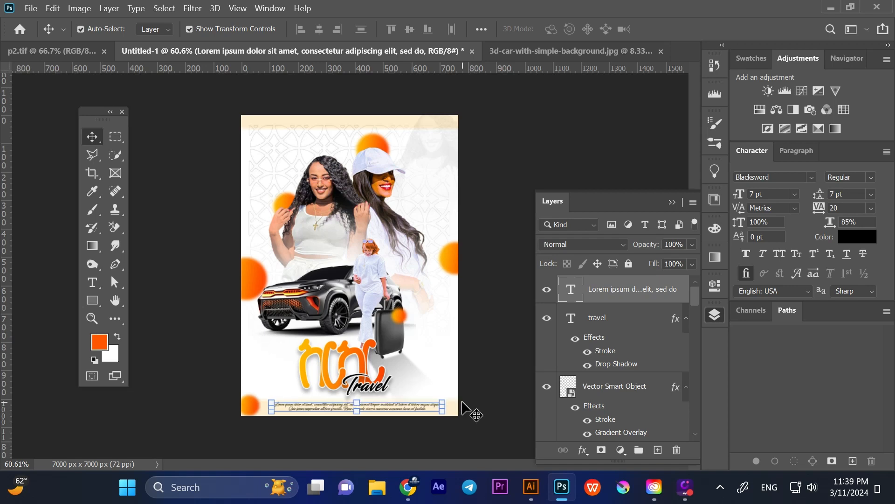
click(424, 409)
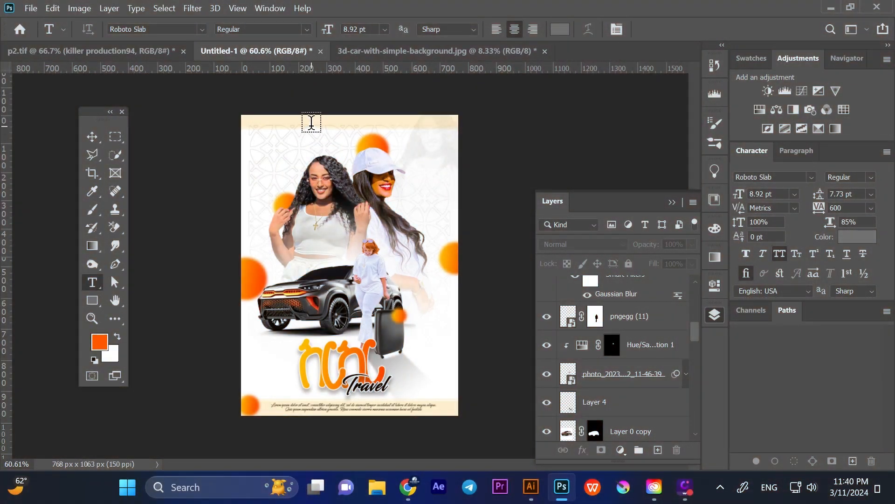
Add the text "killer production94" in grey all-caps 8.92 pt Roboto Slab, tracking 600, on the poster's top band
click(311, 123)
right_click(312, 124)
click(334, 178)
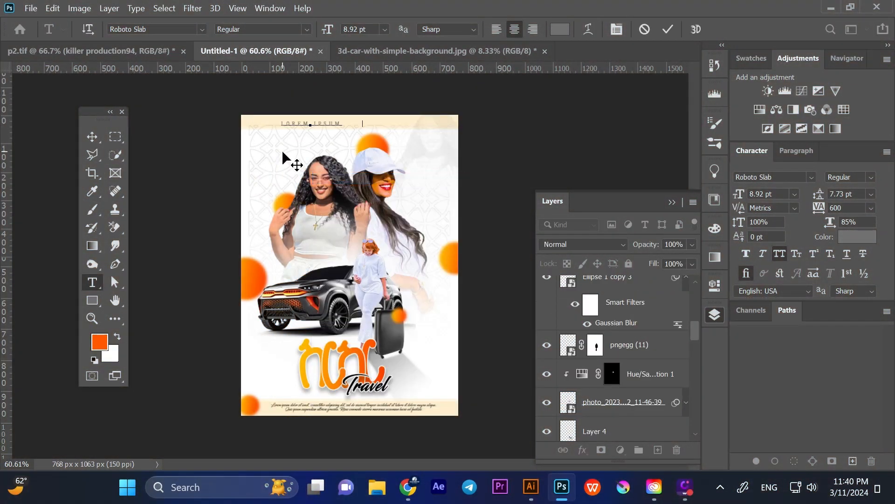
click(95, 137)
Centre the "killer production94" line horizontally on the canvas, leaving it ungrouped and clearing the selection
key(ctrl+a)
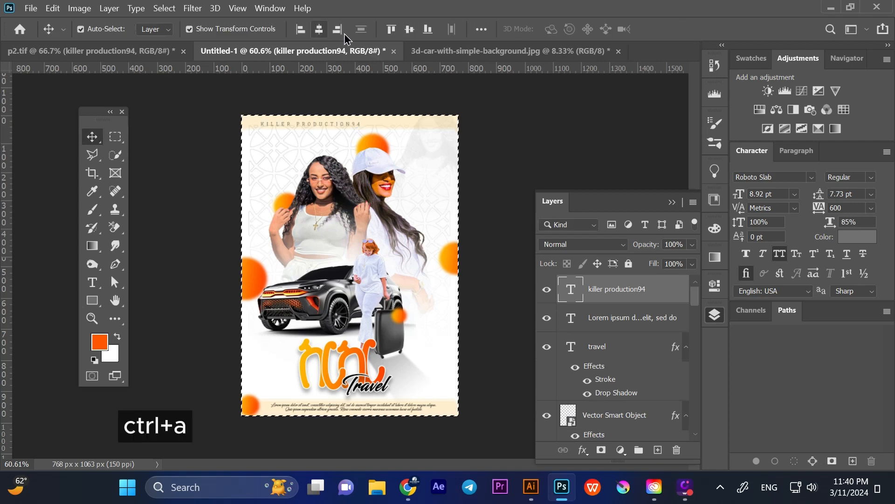
key(ctrl+g)
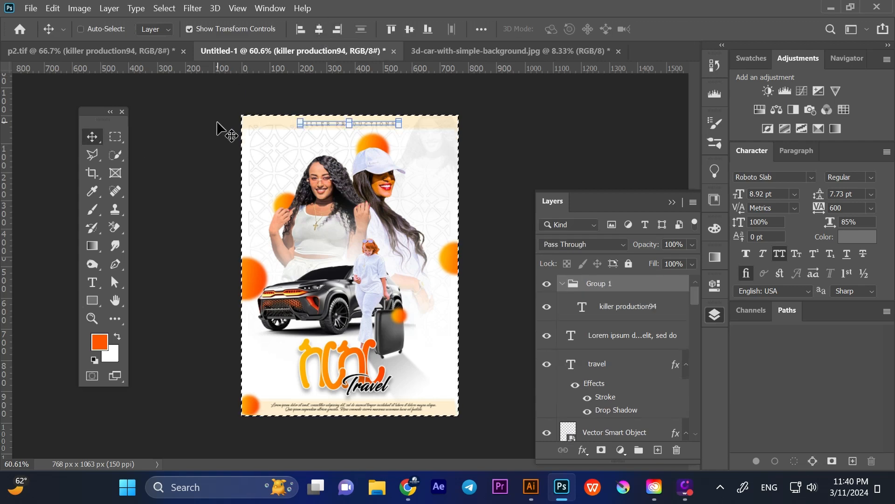
key(ctrl+d)
key(ctrl+z)
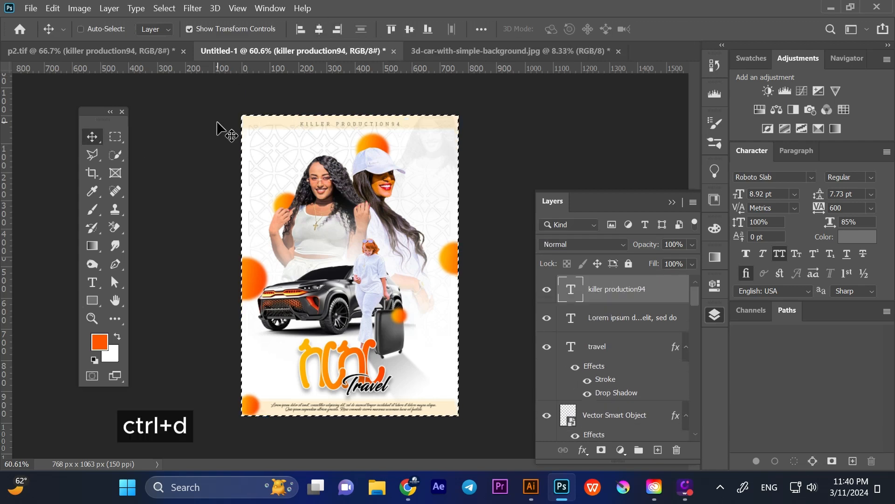
key(ctrl+d)
ctrl+click(217, 123)
ctrl+click(335, 123)
click(465, 165)
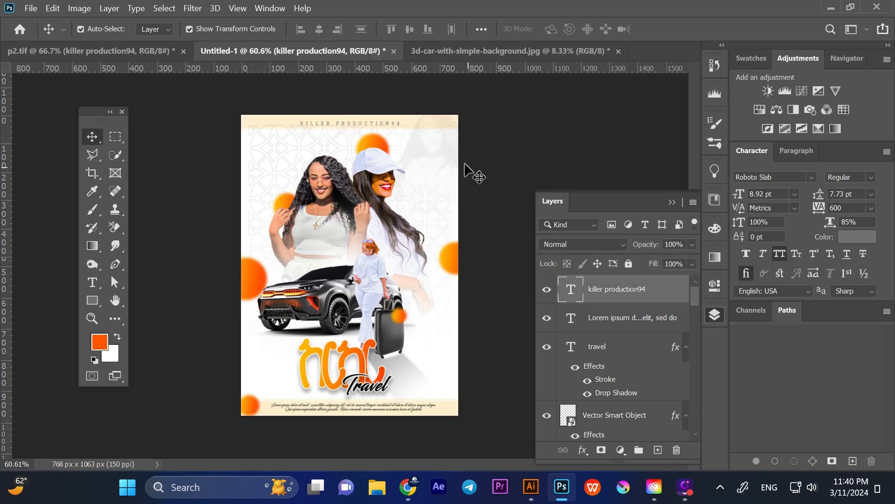
click(393, 122)
click(467, 178)
click(467, 178)
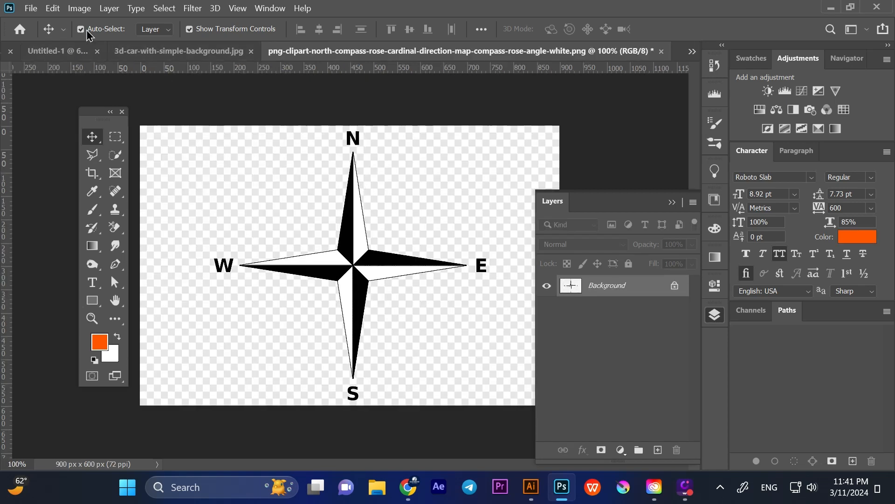
Whiten the compass image's checkerboard background with Curves, setting the white point input to 195
click(79, 8)
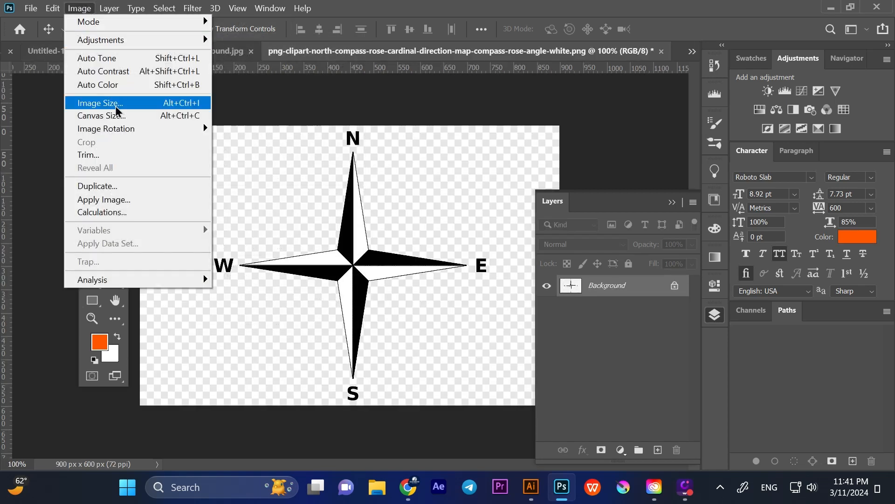
mouse_move(127, 132)
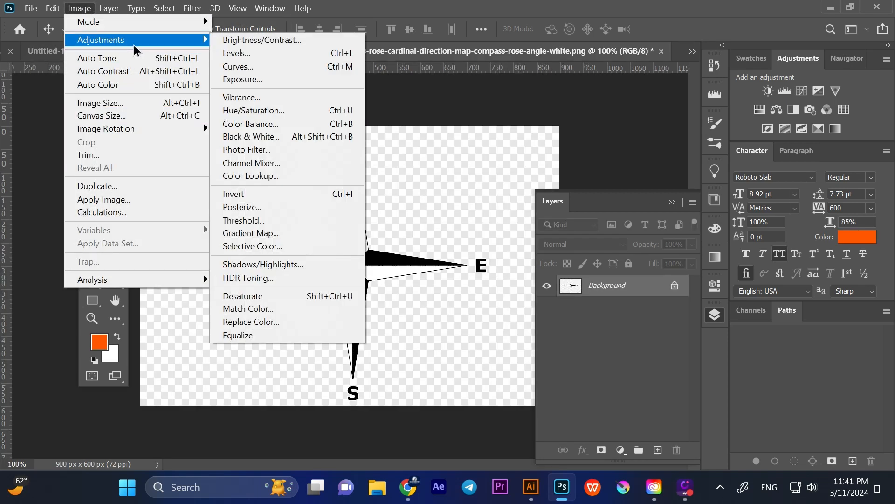
click(330, 139)
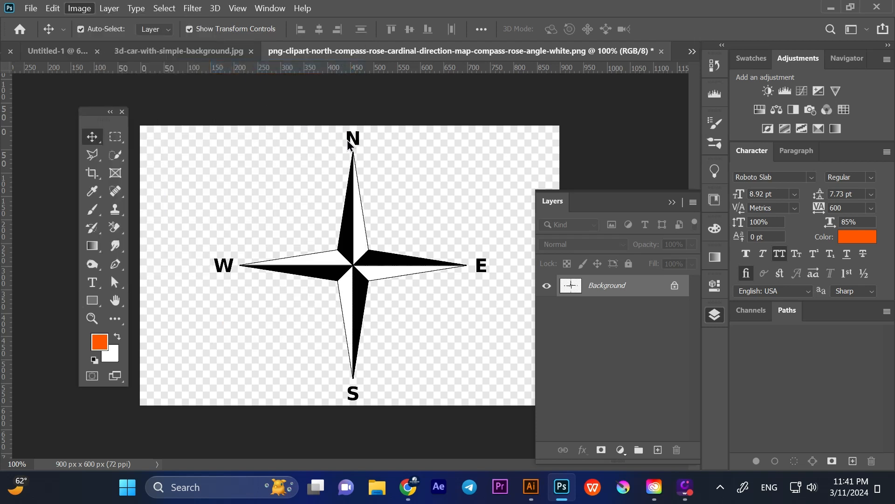
key(ctrl+m)
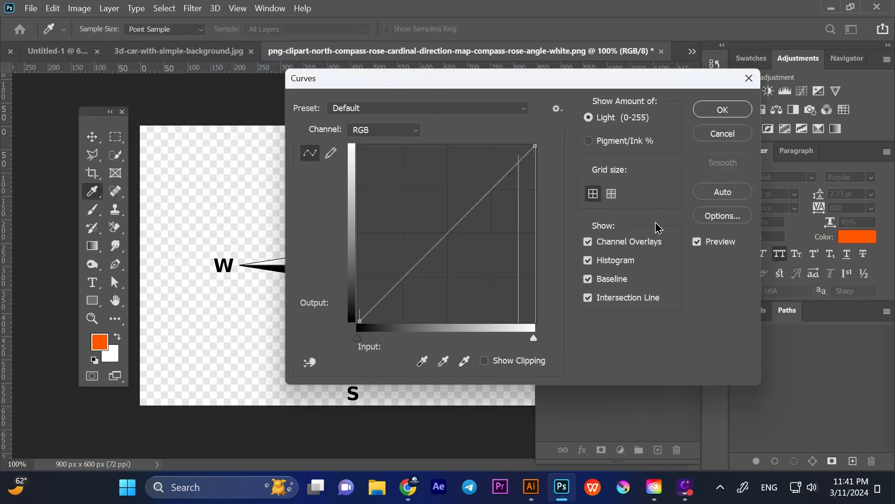
drag(535, 343, 496, 350)
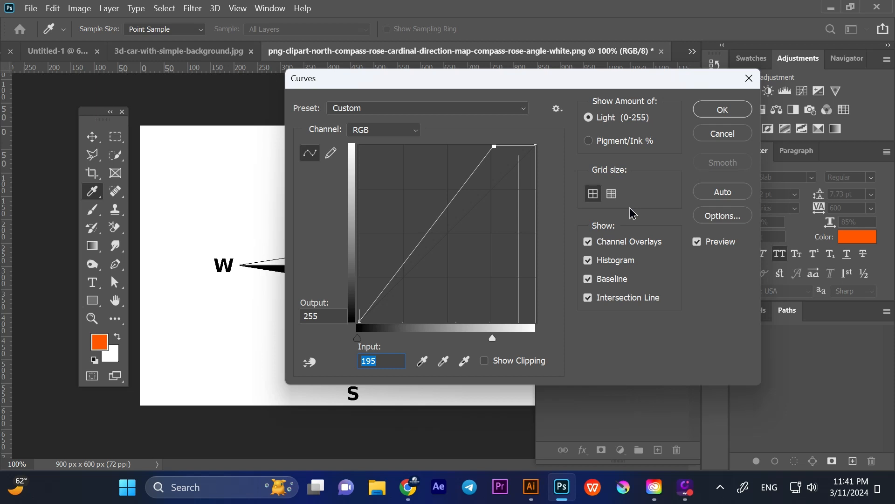
click(705, 110)
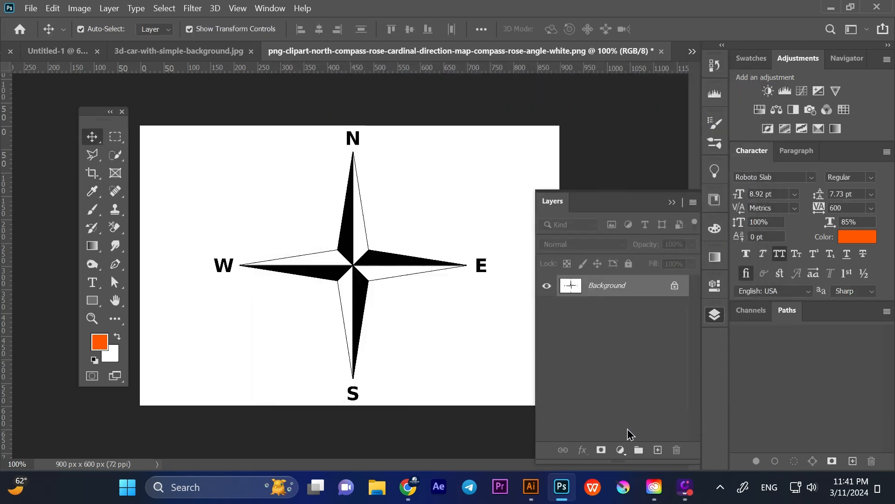
Unlock the compass layer, hide its white areas with Blend If at 243 for This Layer, and convert it to a smart object
click(675, 285)
click(582, 449)
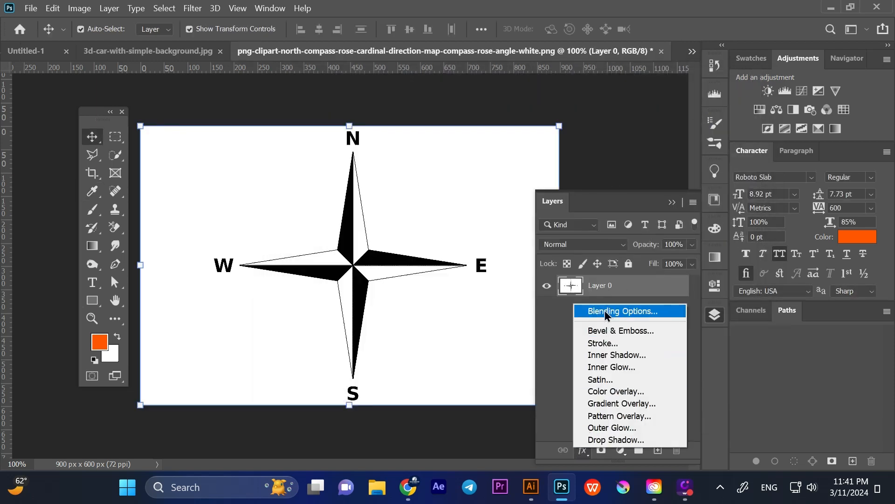
click(581, 312)
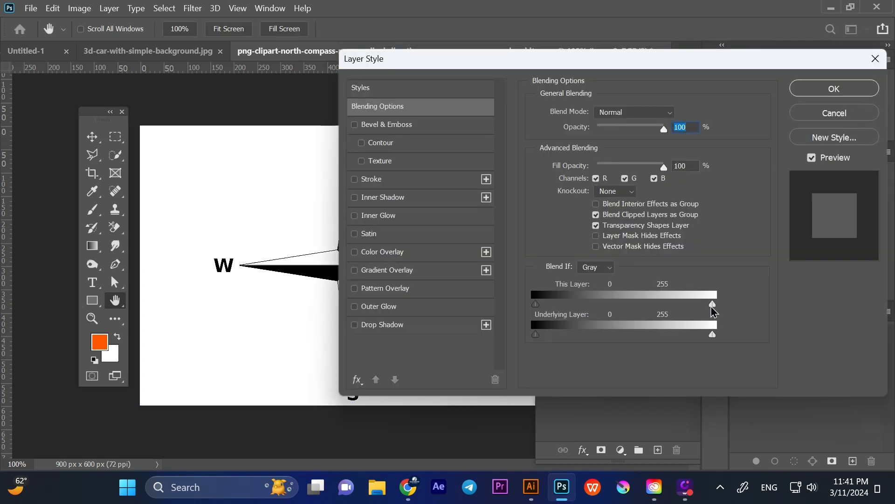
drag(714, 304, 705, 306)
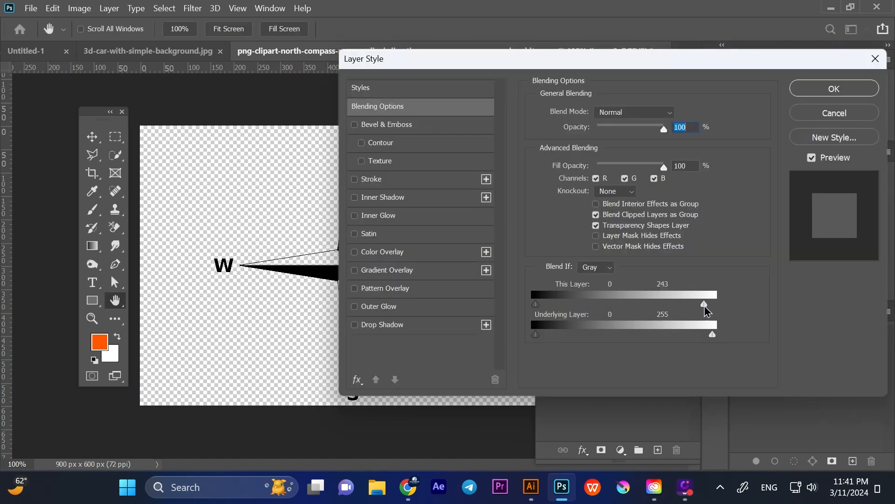
click(833, 89)
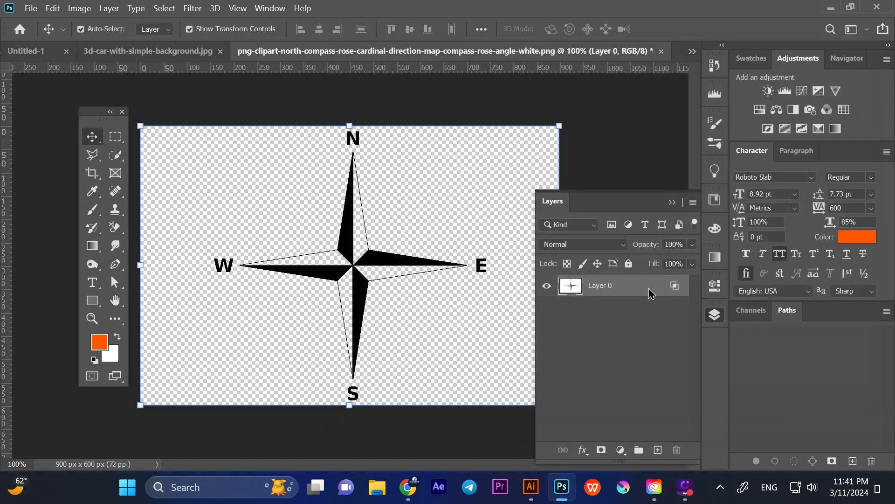
right_click(650, 289)
click(689, 197)
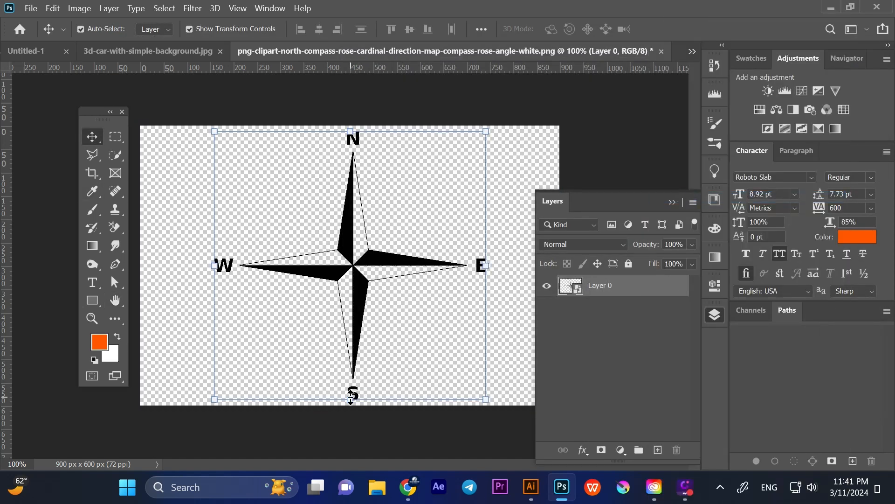
Bring the compass rose into the Untitled-1 poster at a small size and position it in the upper-right corner
drag(351, 399, 428, 163)
key(Return)
scroll(493, 158, up, 2)
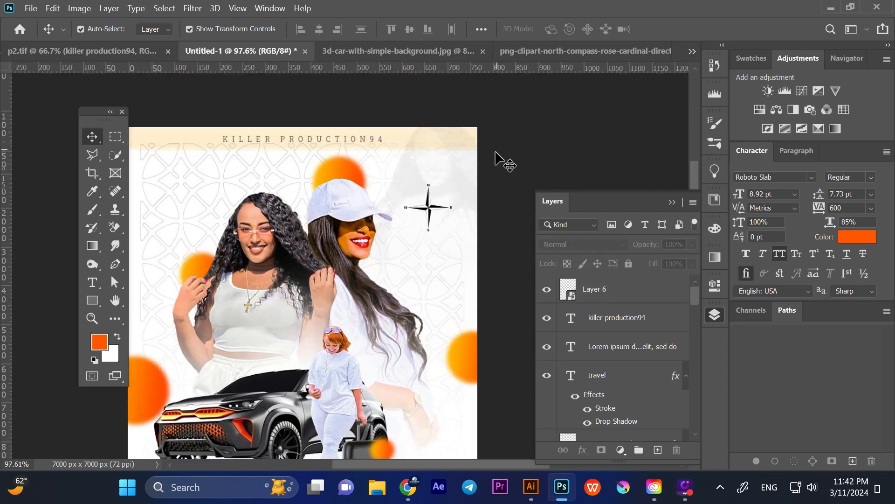
drag(429, 211, 445, 173)
mouse_move(441, 208)
mouse_down()
mouse_move(439, 216)
mouse_move(438, 193)
mouse_up()
click(496, 214)
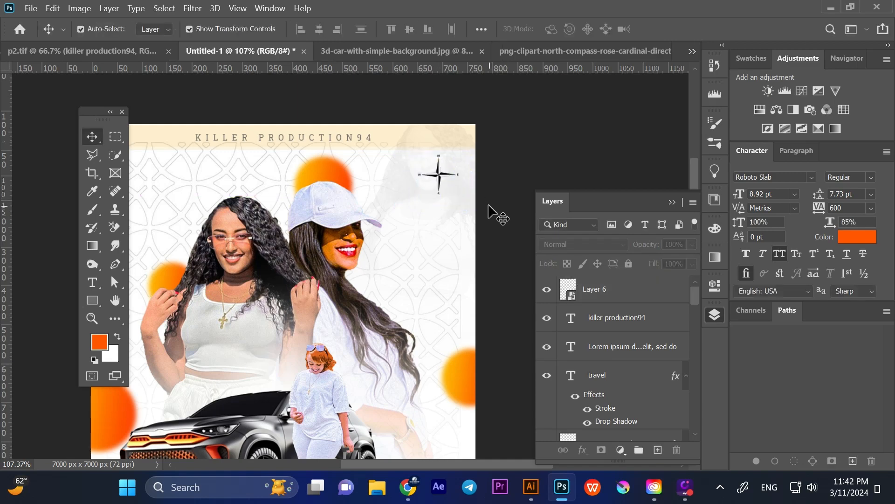
key(ctrl+minus)
key(ctrl+minus)
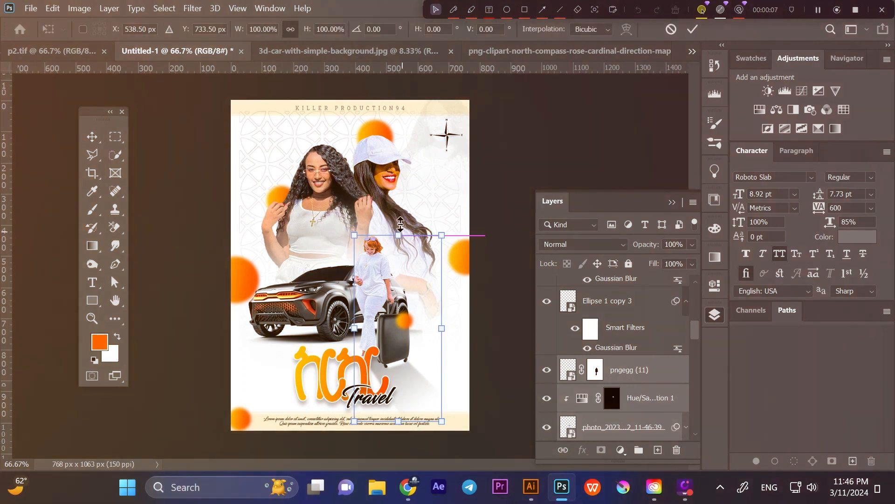
Slightly enlarge the walking woman with the suitcase and shift the title lettering with "Travel" a little to the right
drag(400, 237, 399, 227)
key(Return)
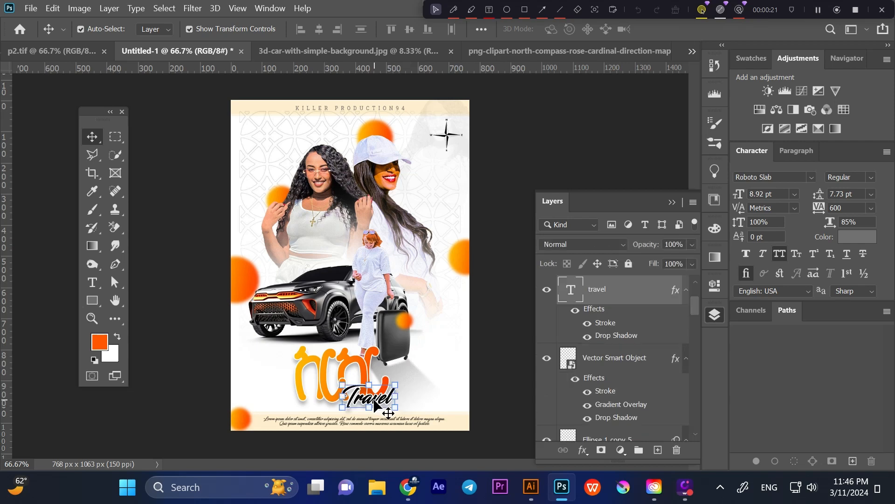
drag(359, 368, 369, 371)
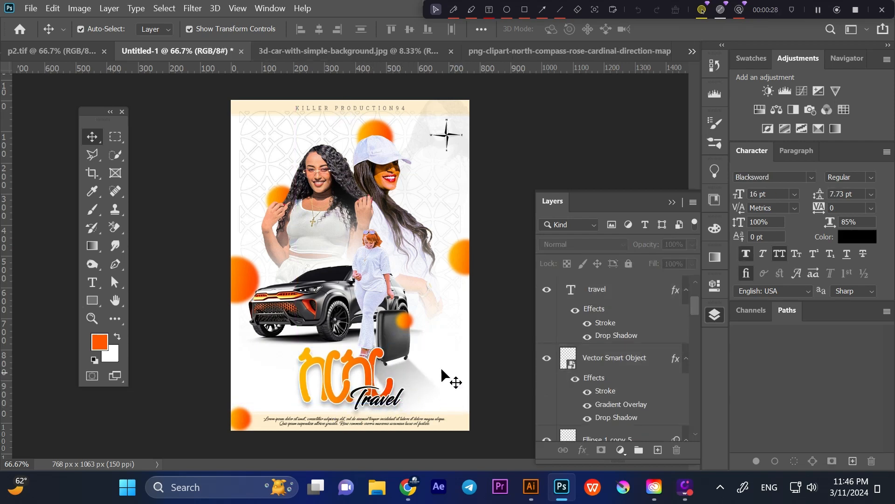
Add a layer mask to the suitcase's shadow on Layer 4 and brush out part of the shadow in black
click(407, 385)
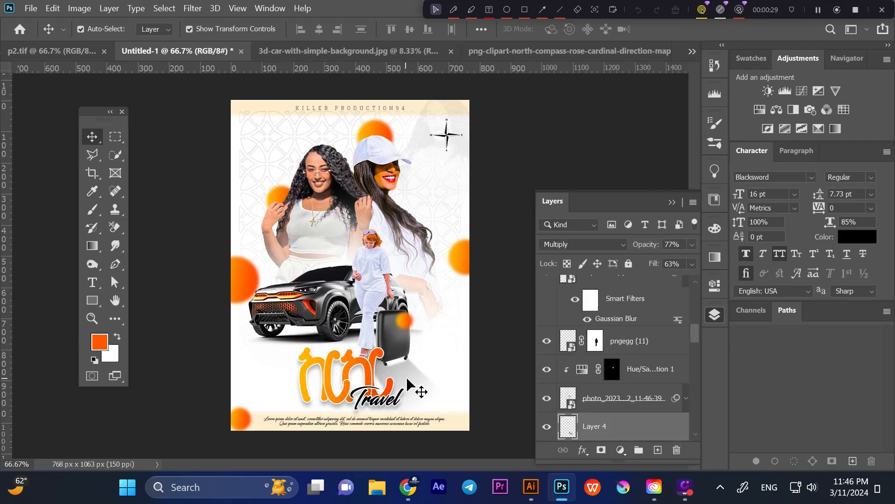
click(601, 449)
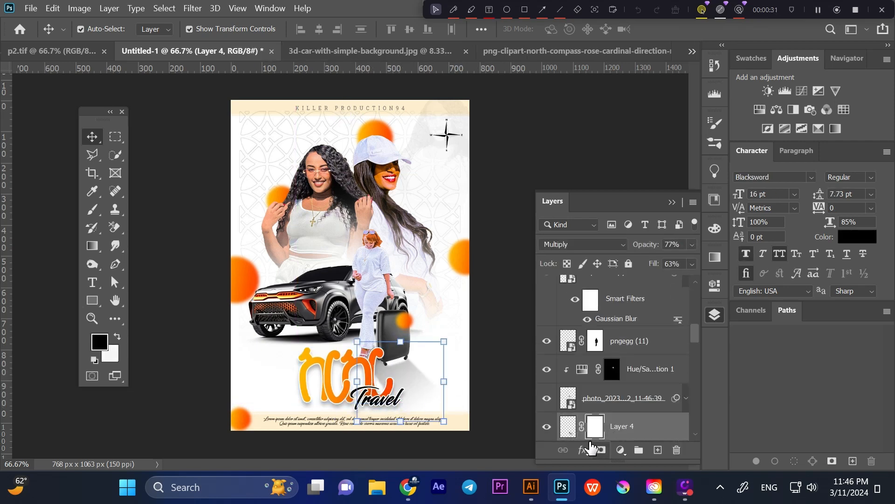
key(b)
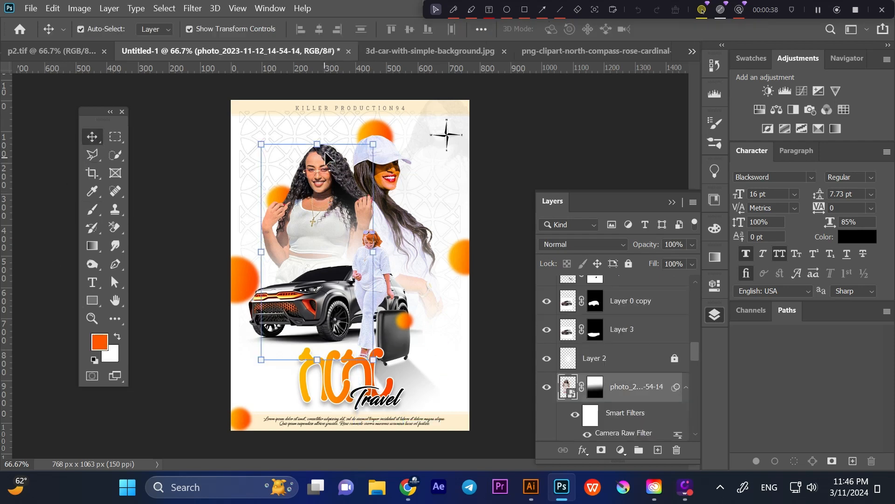
Shrink the curly-haired woman, lower her slightly, and shift the orange circle beside her to the right
key(ctrl+t)
drag(339, 122, 361, 158)
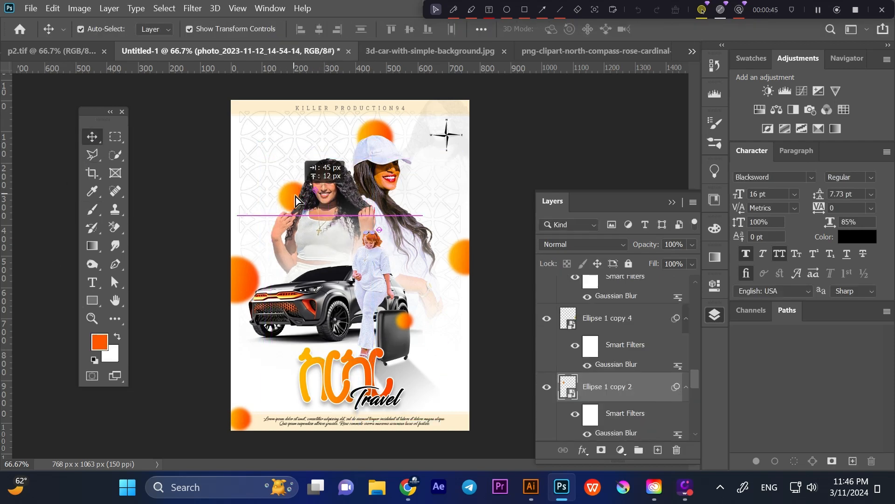
mouse_move(295, 196)
mouse_down()
mouse_move(292, 204)
mouse_move(296, 191)
mouse_up()
Nudge the woman in the white cap slightly right and move the orange circle behind her cap to the left
click(382, 164)
drag(383, 160, 385, 160)
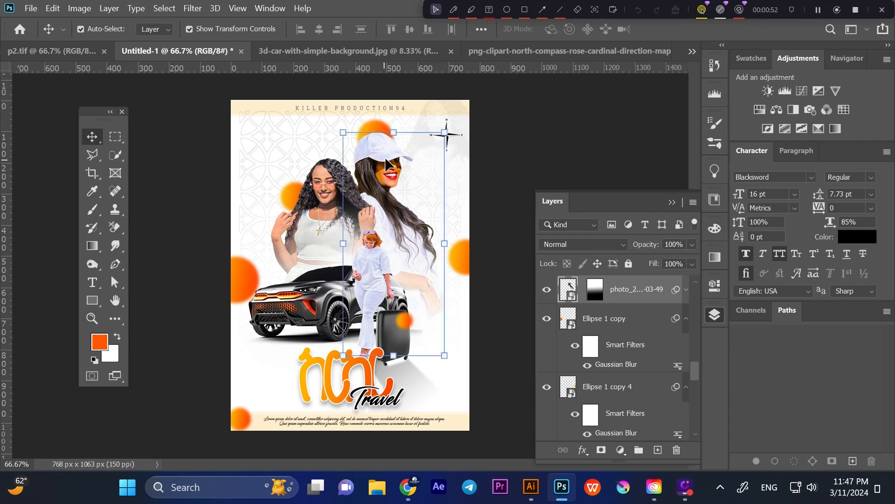
click(440, 203)
drag(373, 122, 365, 125)
click(488, 211)
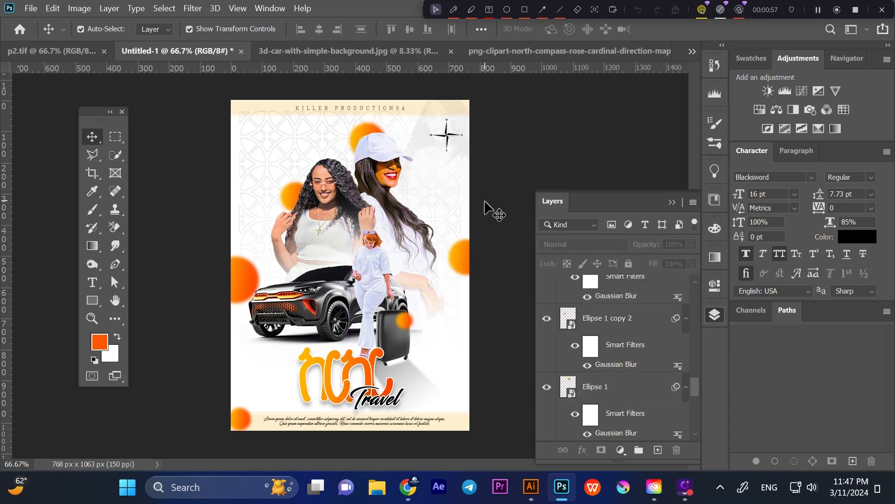
Shift the curly-haired woman and the woman in the cap slightly left, fine-tuning their sizes
drag(319, 191, 311, 195)
click(387, 196)
click(449, 355)
drag(486, 354, 476, 344)
drag(427, 255, 421, 258)
click(516, 250)
click(329, 220)
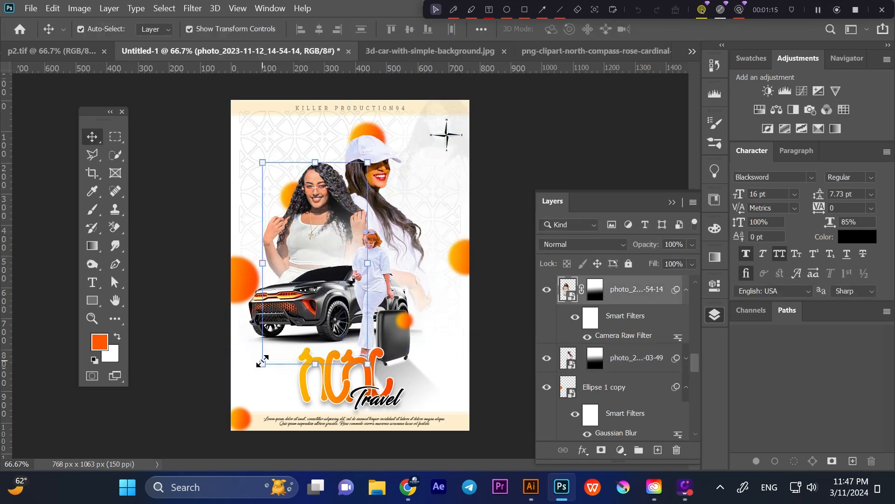
mouse_move(263, 364)
mouse_down()
mouse_move(267, 357)
mouse_move(262, 364)
mouse_up()
click(518, 219)
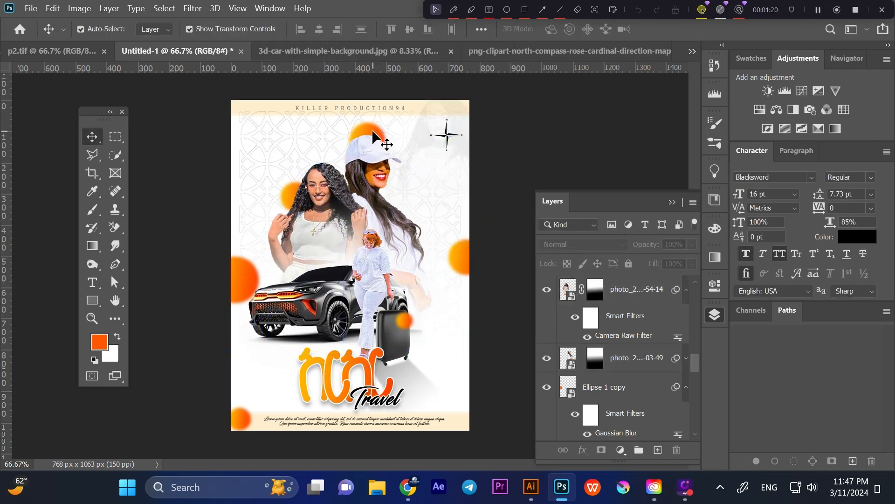
Move the orange circle behind the cap further left and the woman in the cap slightly right
drag(371, 136, 359, 138)
drag(379, 203, 383, 202)
click(488, 223)
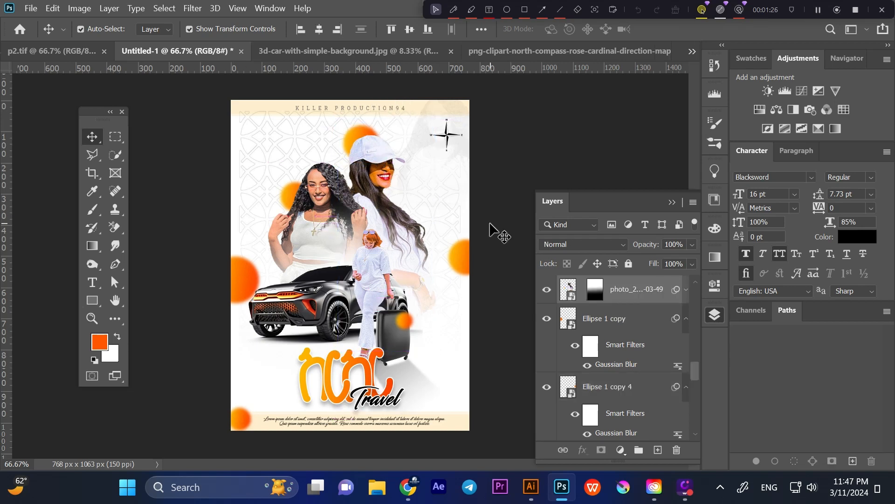
Resize the small orange circle on the suitcase to about 58 px across
click(405, 320)
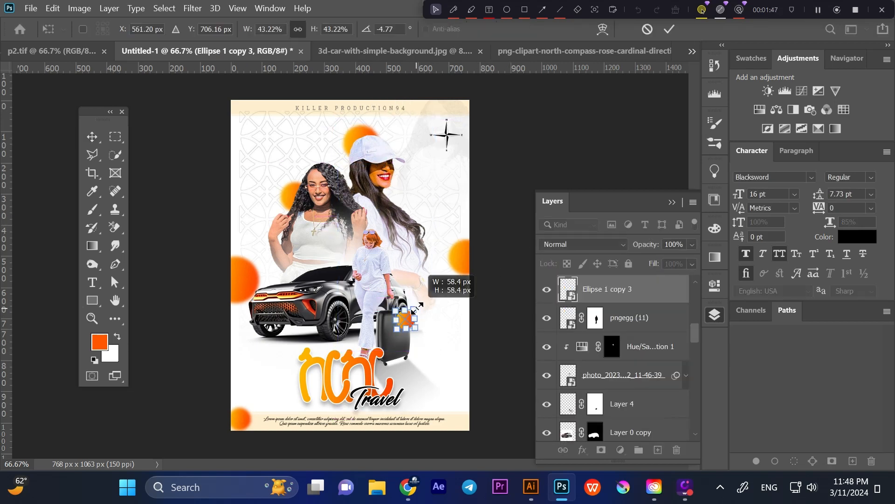
Duplicate the orange title lettering over the women as an outline with 0% fill, a 1 px orange stroke, and no gradient overlay or drop shadow
click(370, 373)
drag(370, 373, 375, 205)
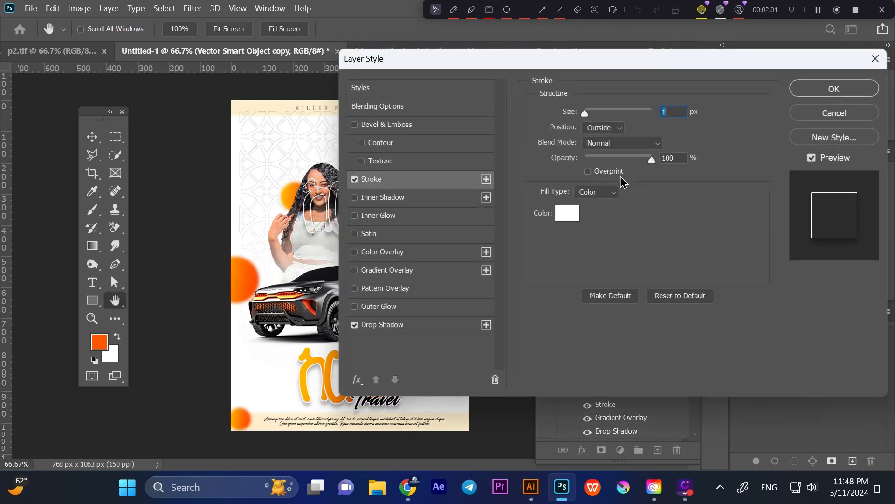
click(567, 213)
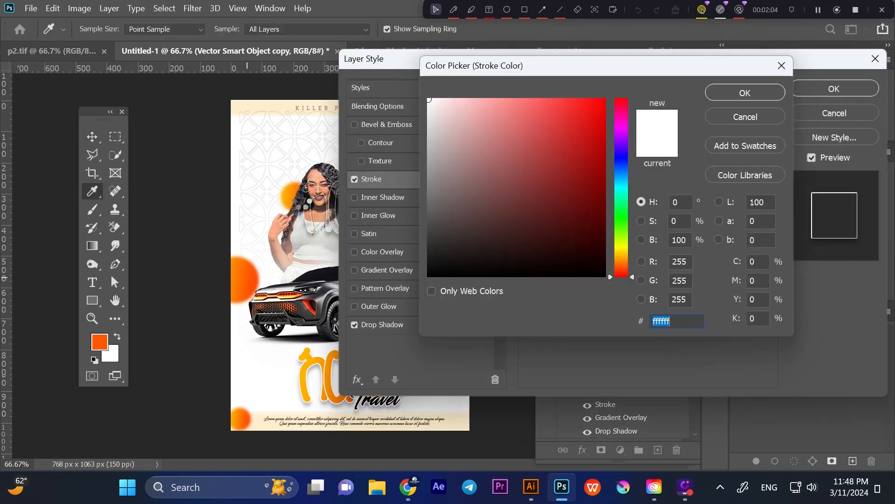
click(247, 278)
click(291, 191)
click(744, 92)
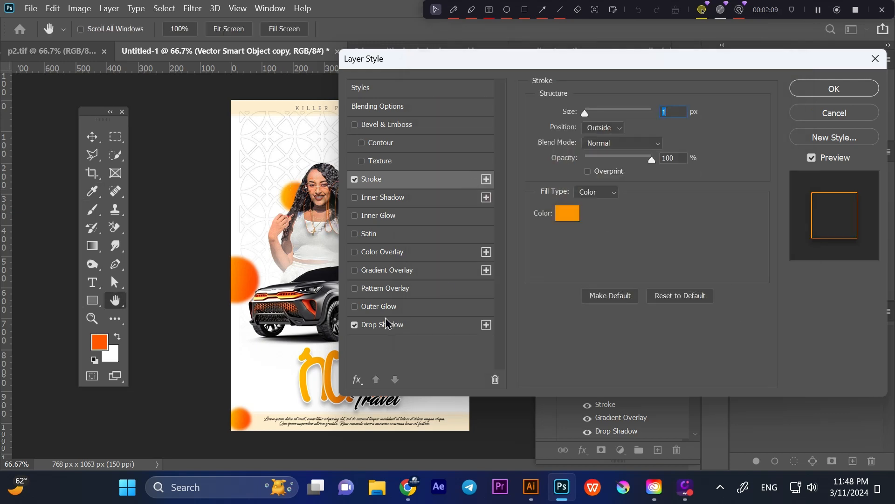
click(835, 88)
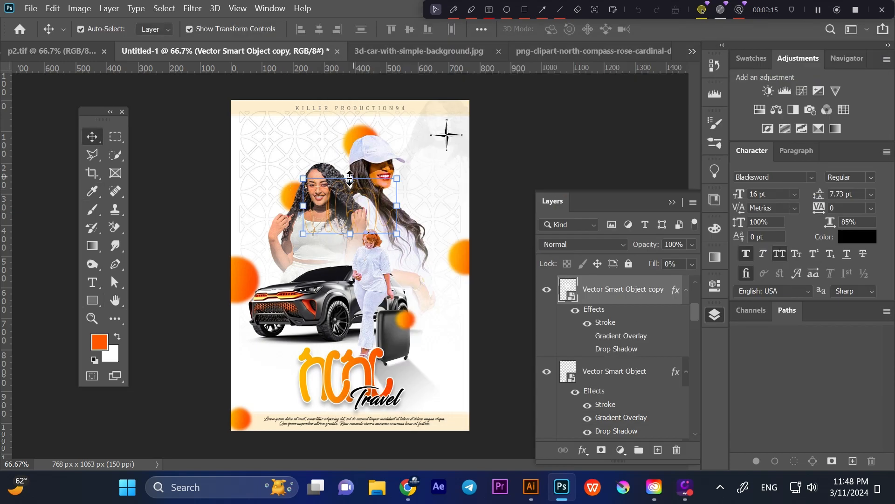
Enlarge the outlined lettering copy and move its layer behind the women, directly above Layer 1
drag(352, 179, 352, 140)
key(Return)
drag(626, 313, 633, 454)
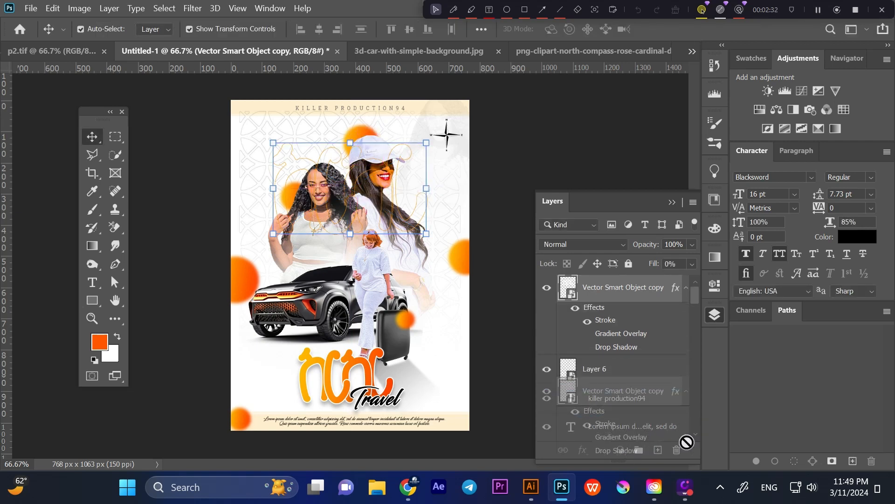
drag(640, 442, 625, 367)
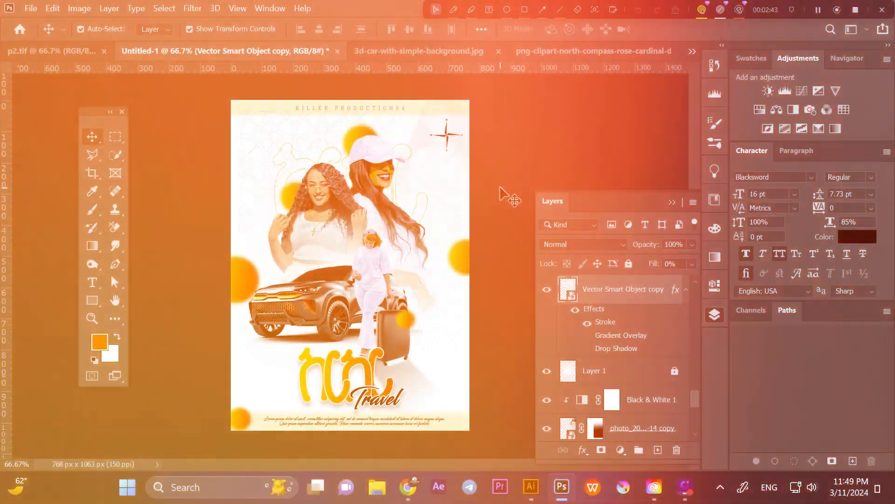